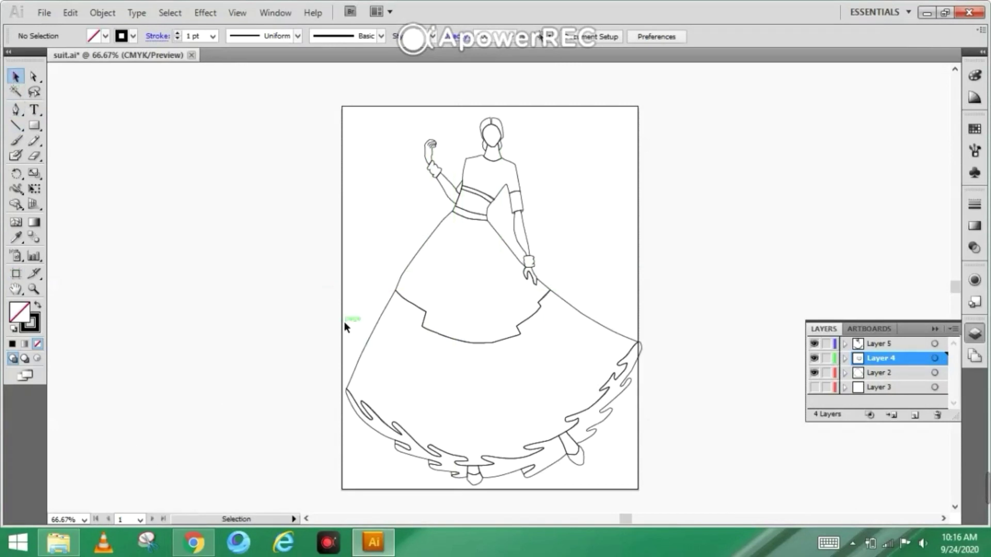
Fill the lower skirt panel with bright yellow, hex FFE600.
click(375, 329)
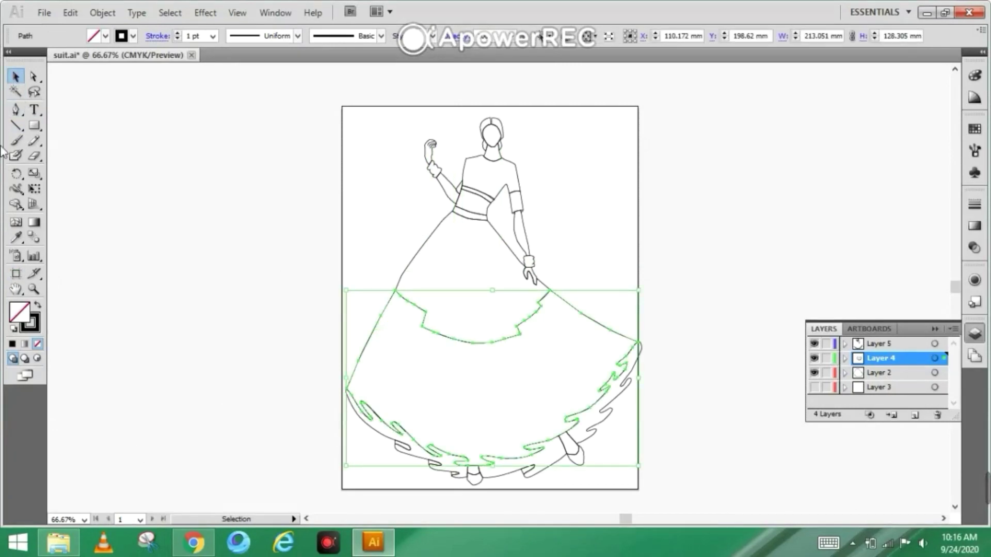
double_click(24, 317)
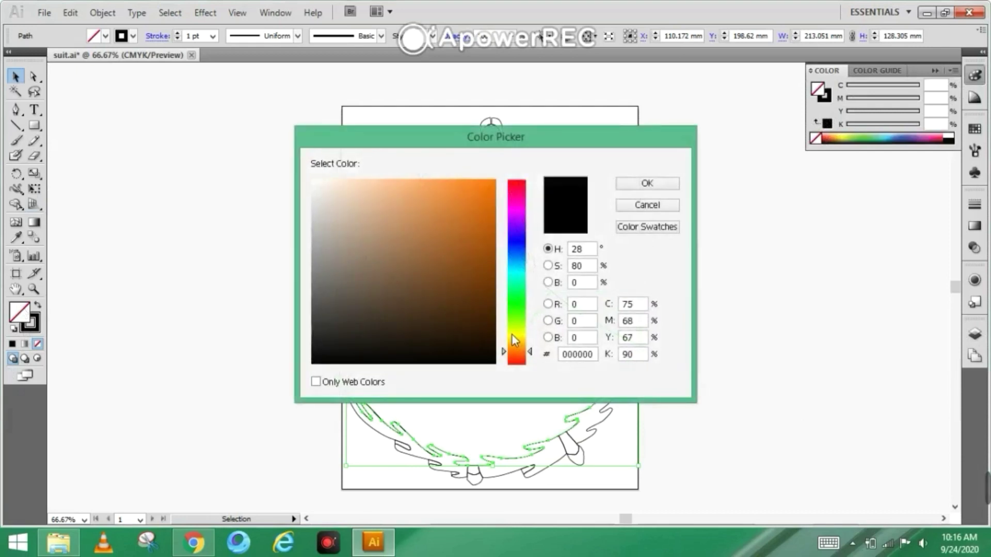
drag(515, 340, 514, 333)
click(643, 184)
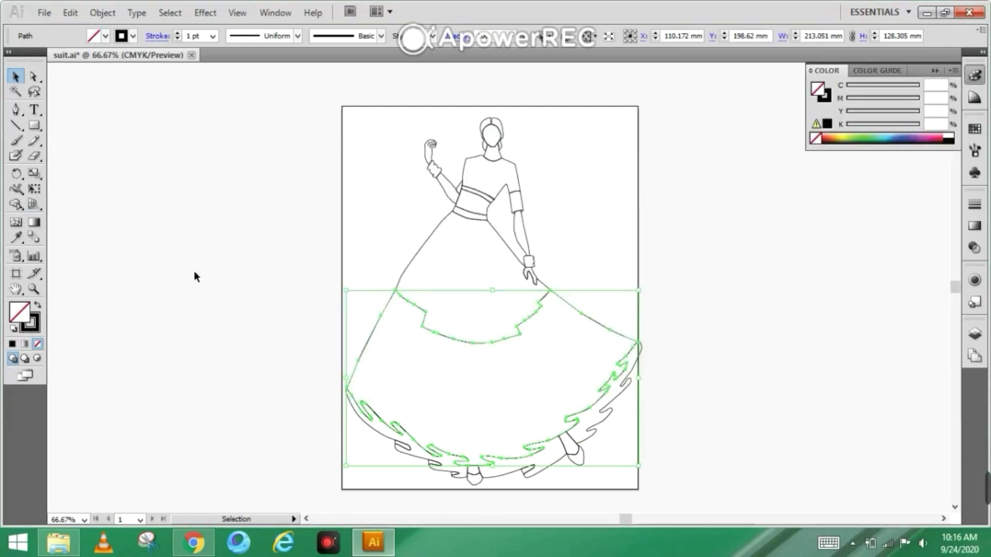
double_click(24, 325)
drag(520, 351, 518, 339)
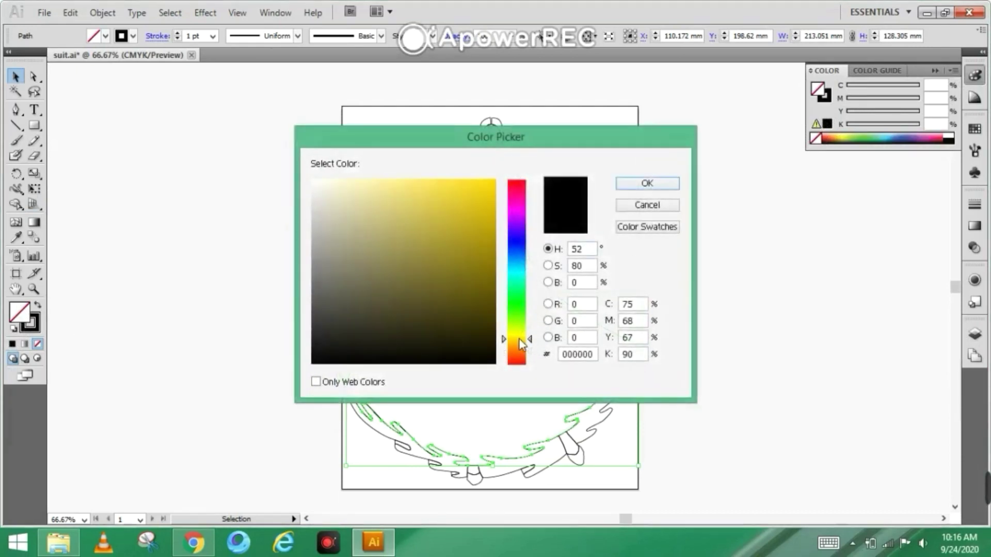
drag(493, 225, 494, 180)
click(515, 337)
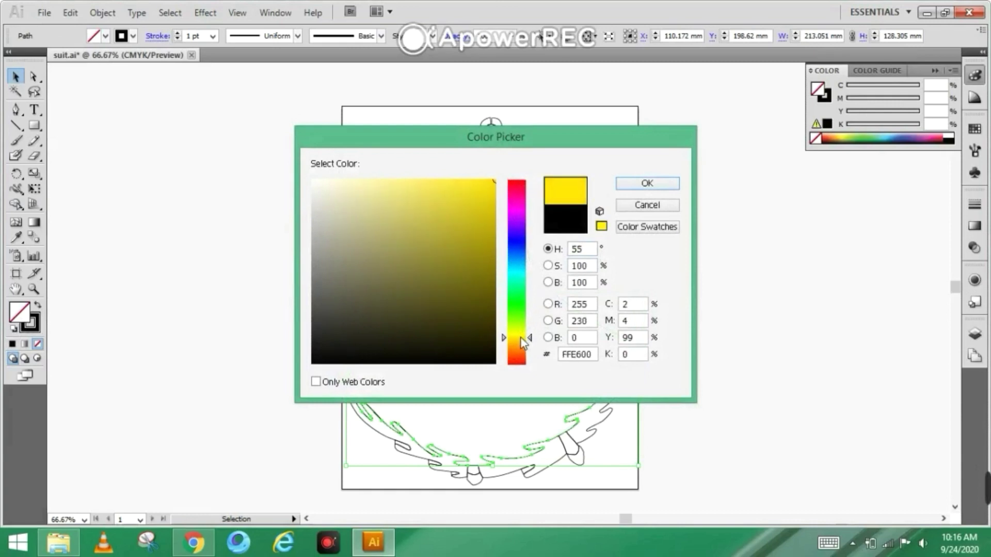
click(629, 180)
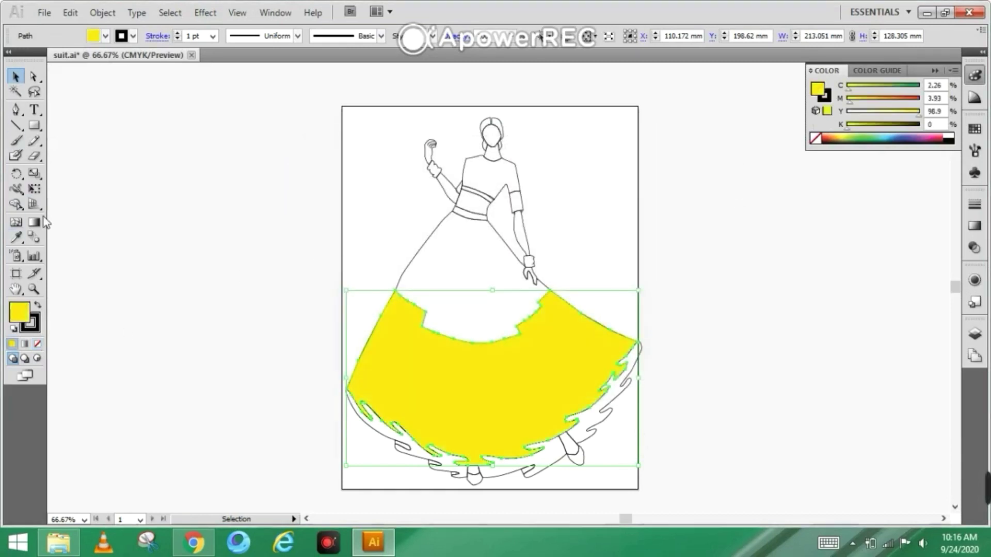
Fill the narrow band across the bodice with the yellow sampled from the skirt using the Eyedropper.
click(481, 194)
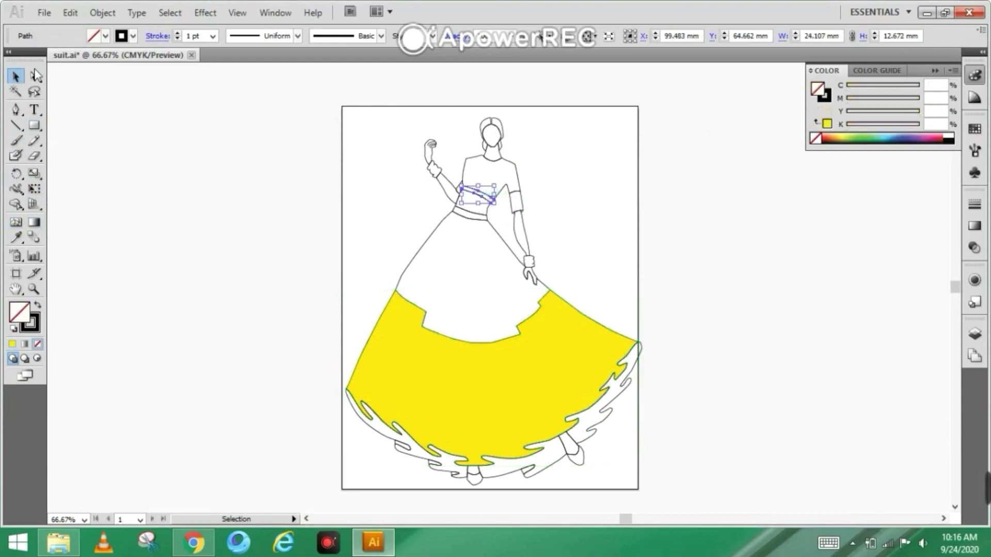
click(16, 237)
click(570, 406)
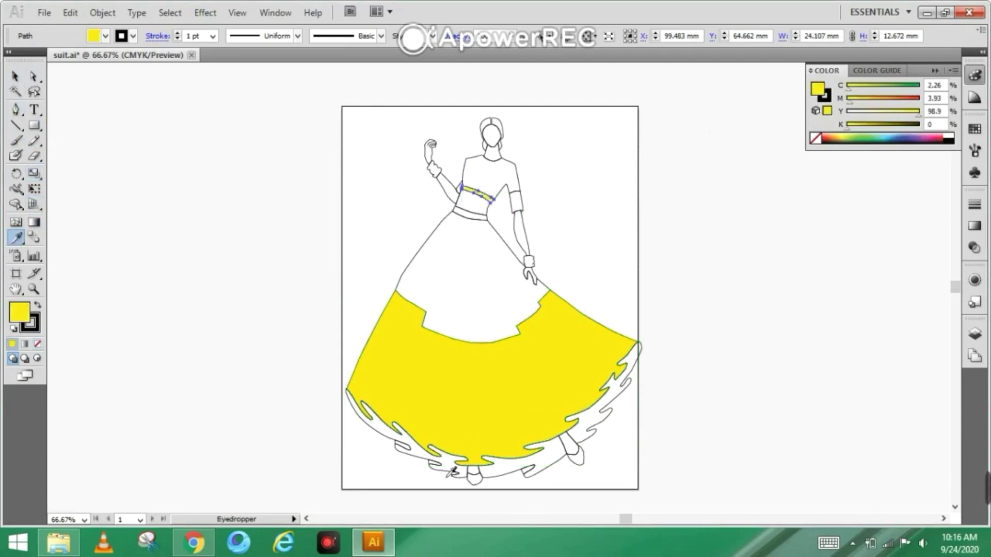
click(16, 109)
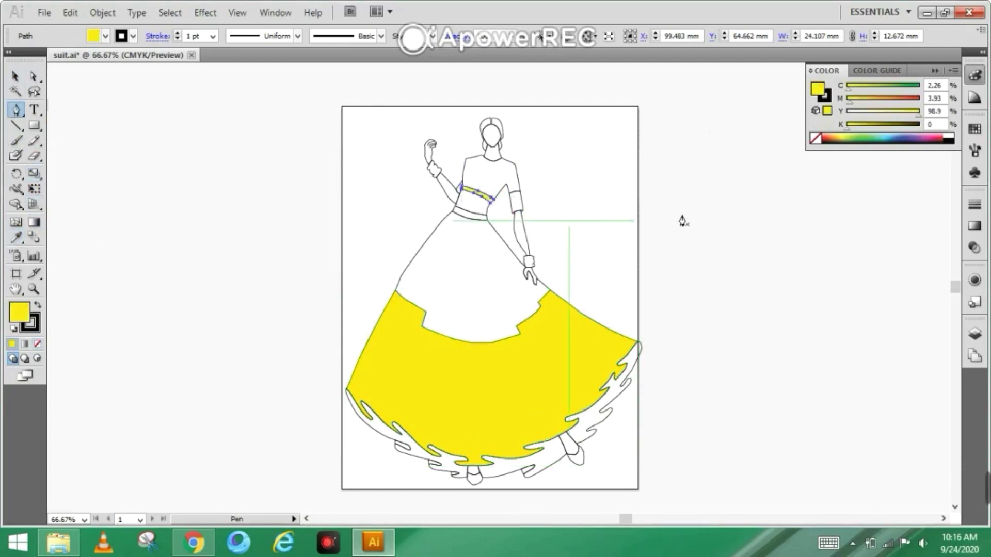
Apply the skirt's yellow to the sleeve cuff on the lowered arm with the Eyedropper.
click(16, 76)
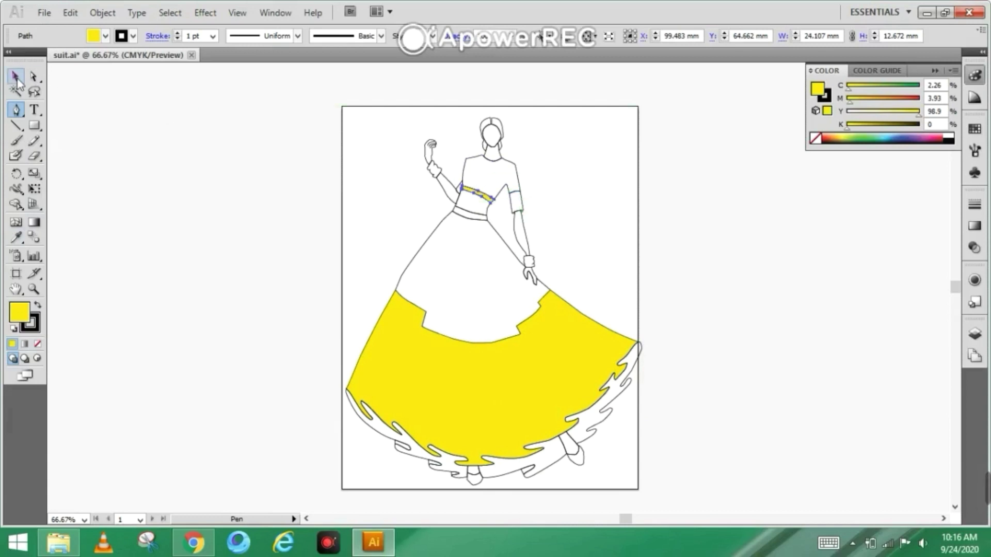
click(524, 206)
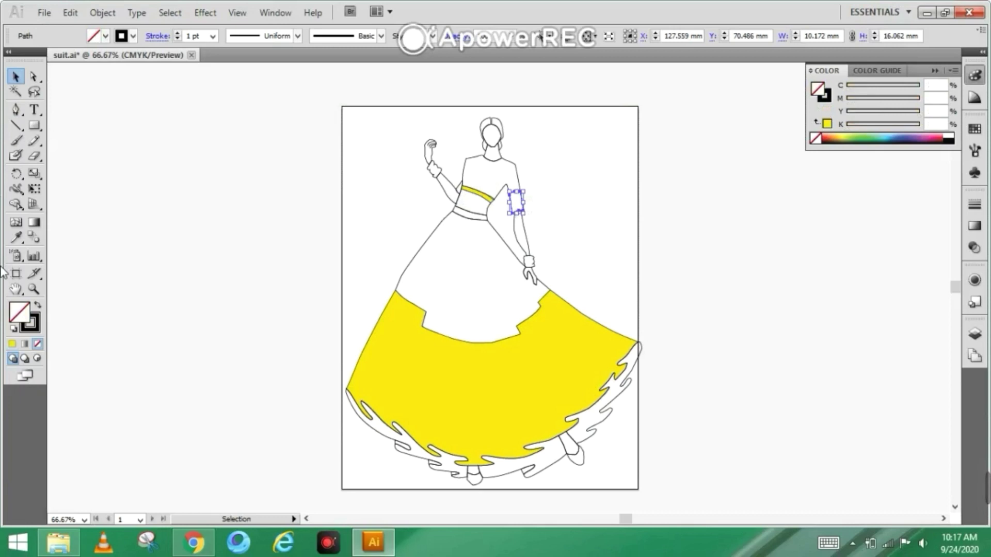
click(17, 237)
click(419, 394)
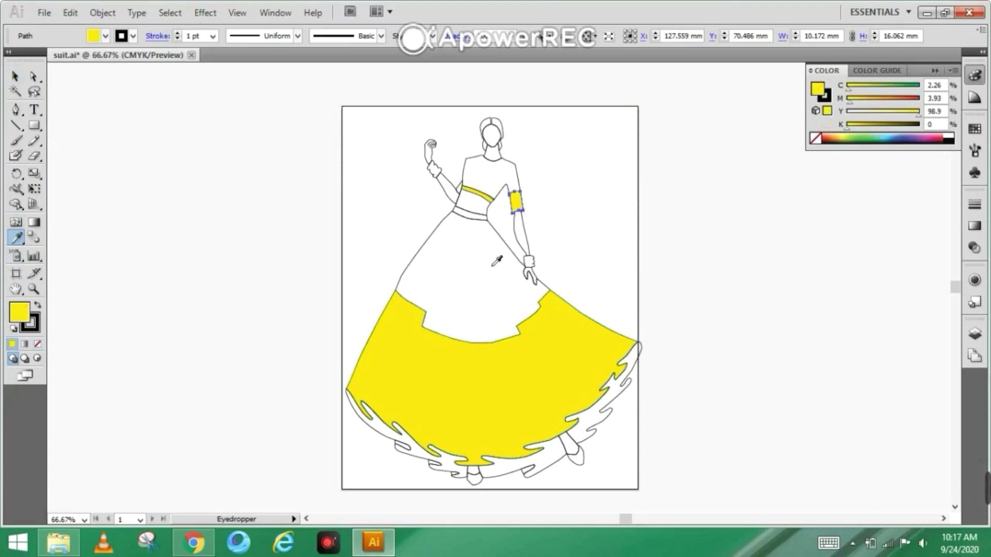
Fill the small sleeve piece beside the raised arm with the yellow sampled from the bodice band.
scroll(388, 293, up, 4)
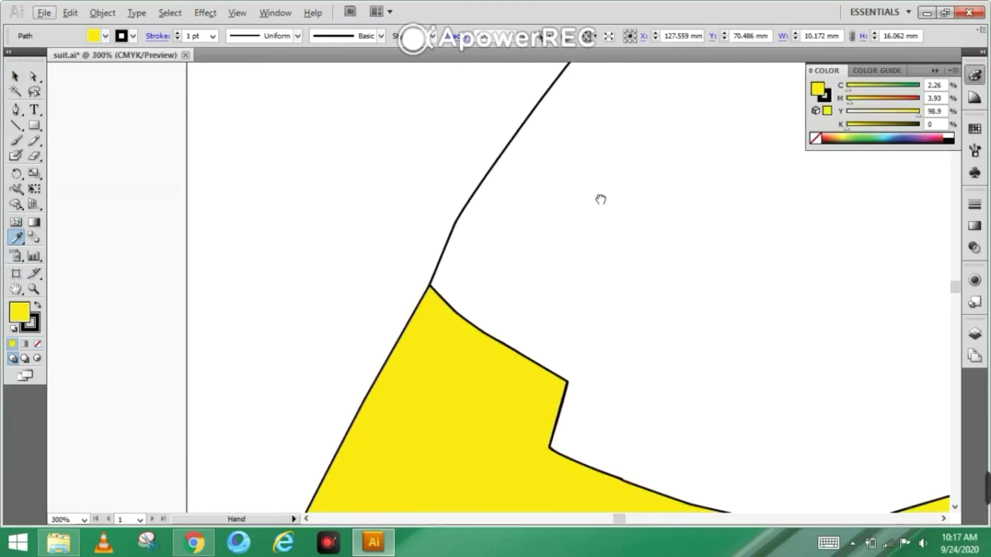
drag(600, 200, 495, 464)
drag(624, 121, 405, 399)
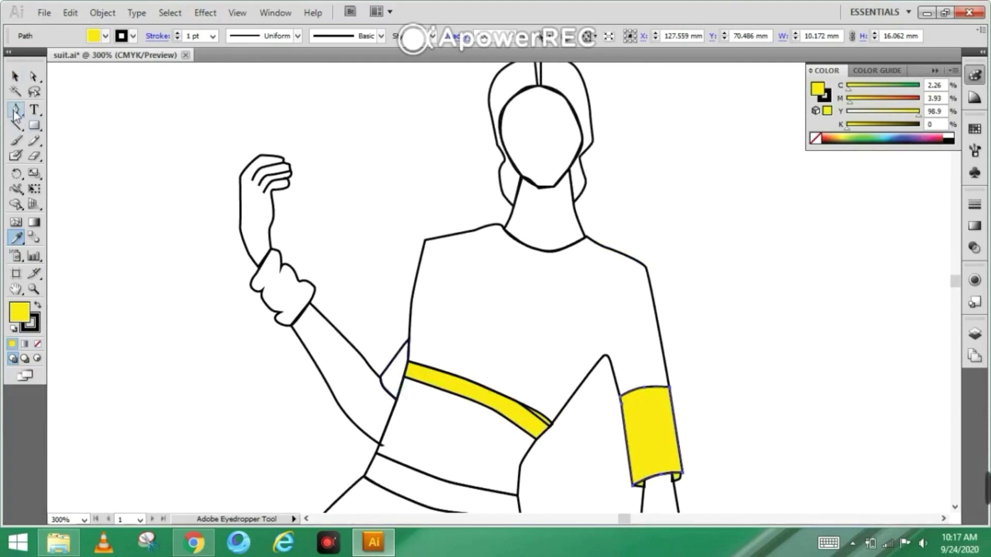
click(15, 76)
click(407, 345)
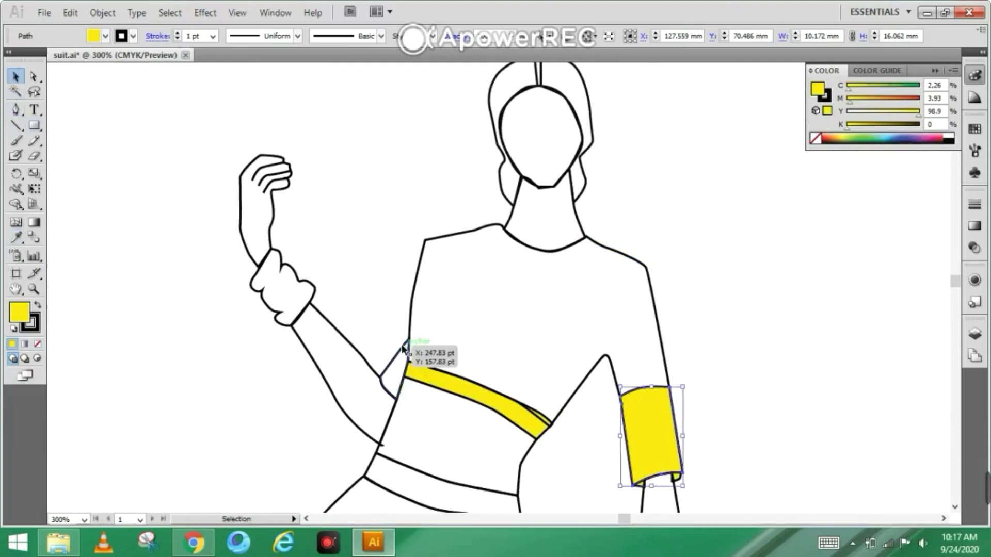
click(16, 237)
click(516, 413)
Colour the ruffled wrist cuff on the raised arm with the bodice band's yellow.
scroll(361, 310, down, 3)
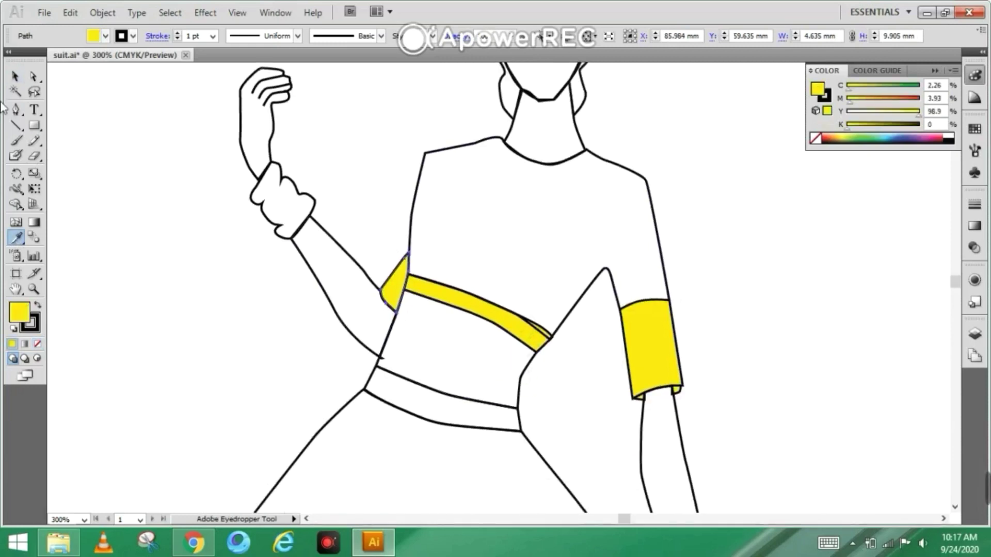
click(15, 77)
click(263, 197)
click(257, 199)
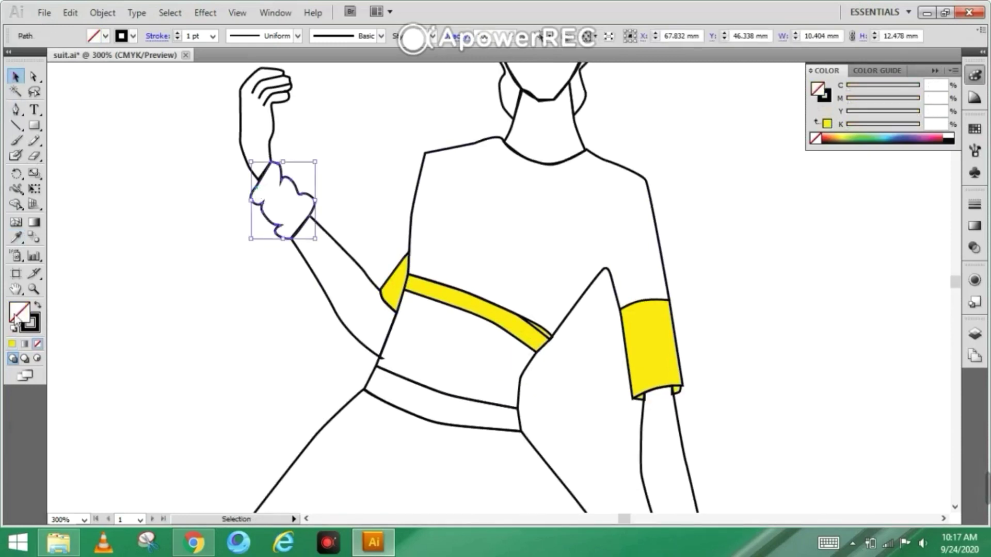
click(16, 237)
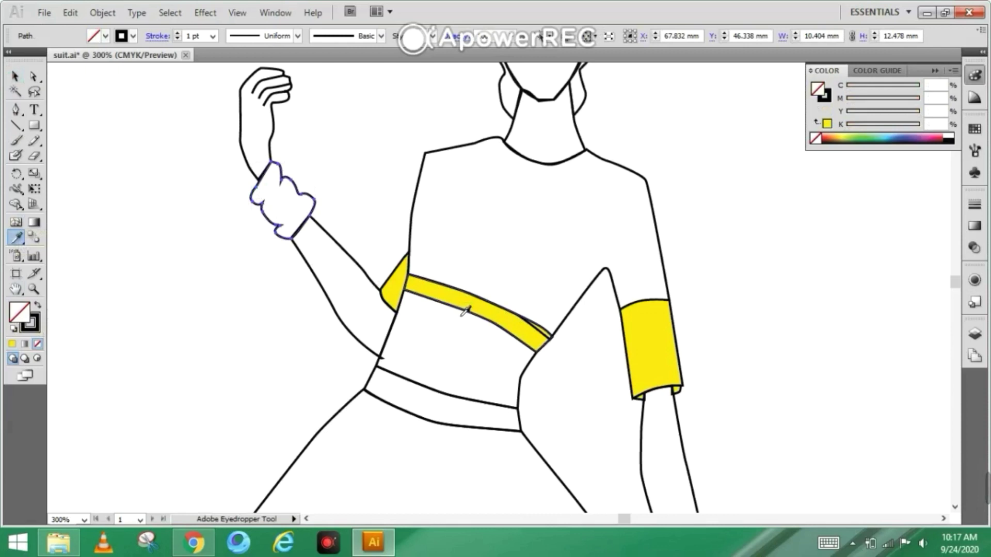
click(464, 311)
Colour the wrist cuff on the lowered arm with the yellow sampled from the sleeve cuff above it.
scroll(613, 335, down, 5)
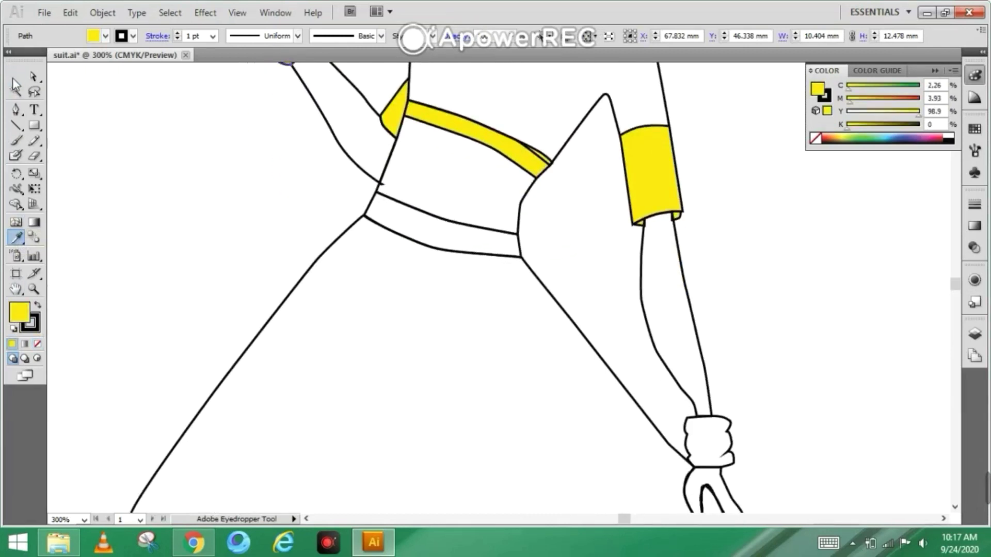
key(v)
click(729, 414)
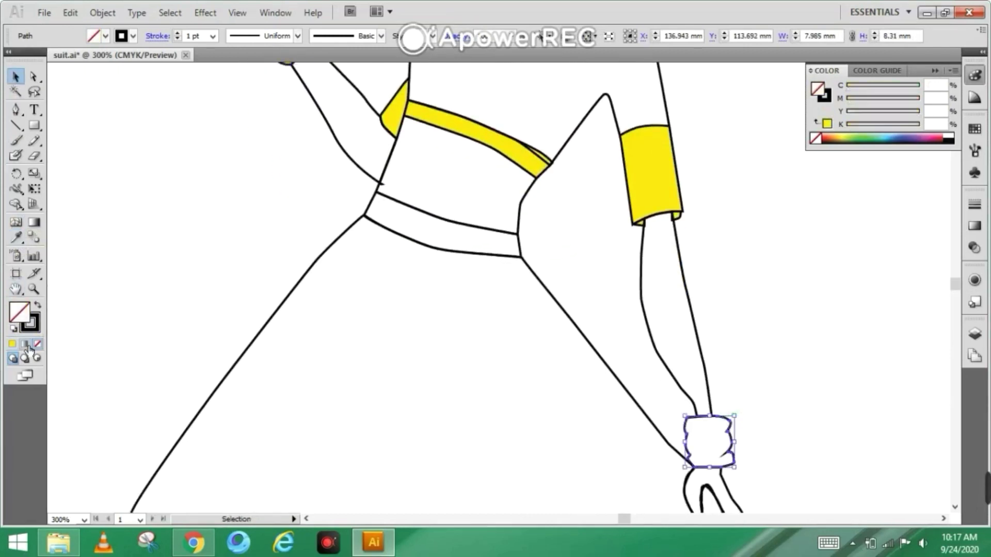
click(16, 236)
click(644, 186)
scroll(555, 333, down, 5)
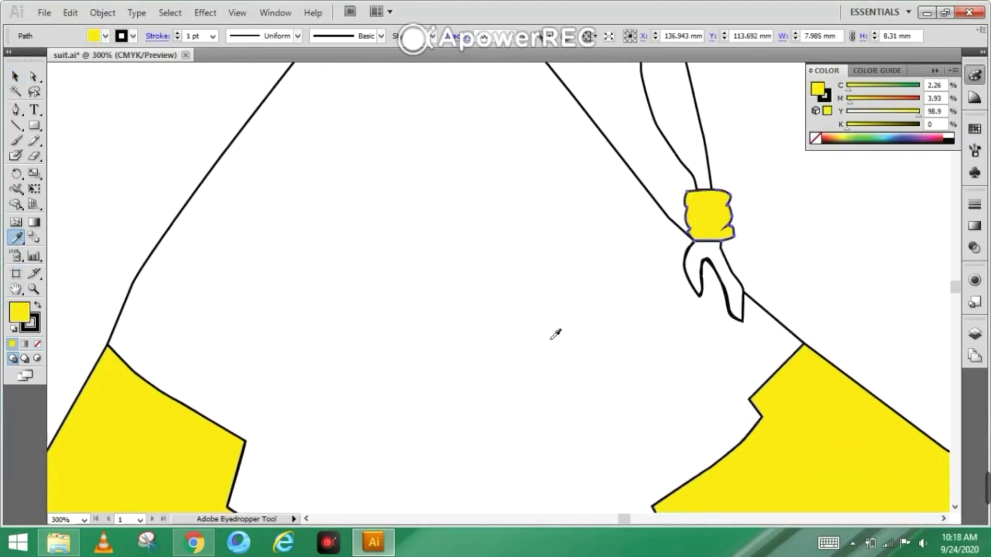
scroll(555, 334, down, 10)
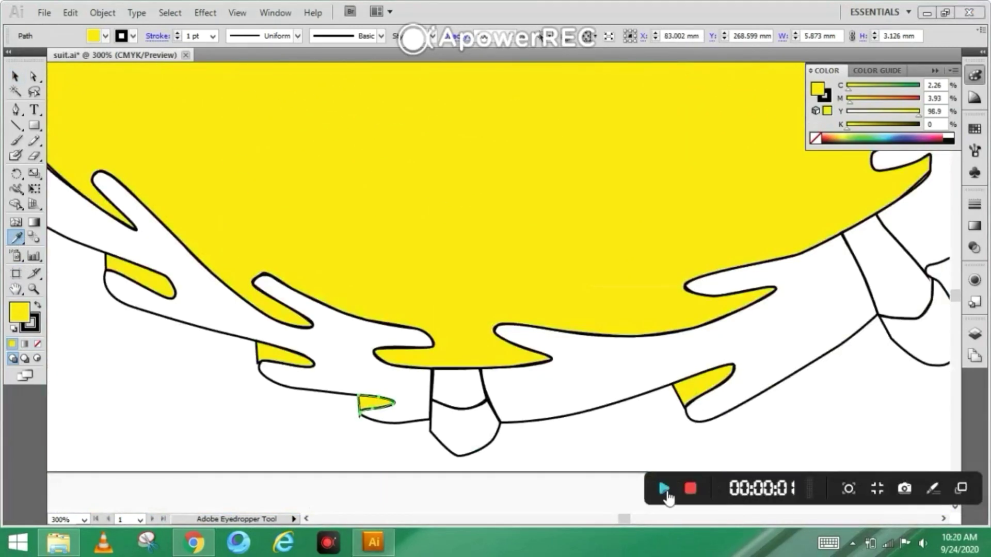
click(664, 488)
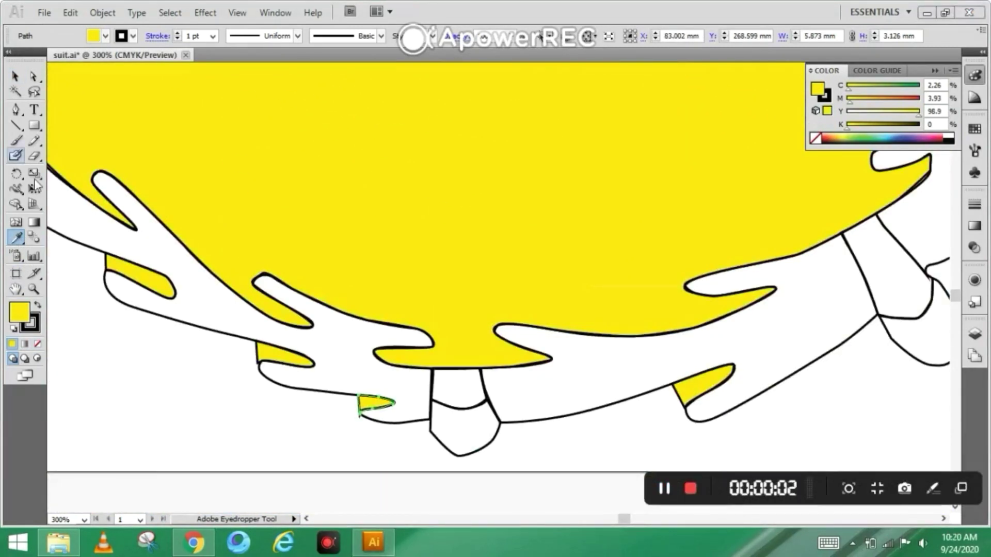
Fill the left section of the skirt's hem ruffle with near-black, hex 050403.
click(15, 76)
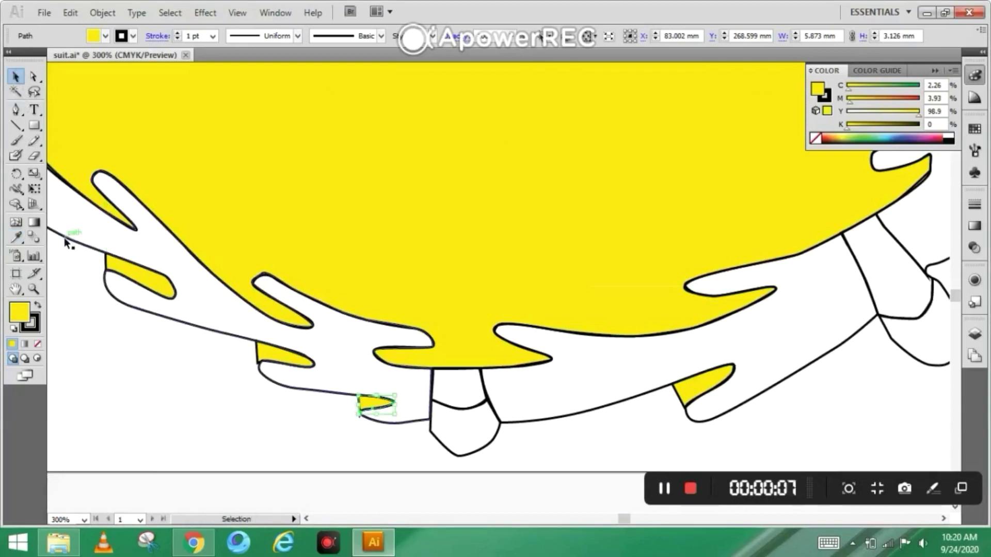
click(64, 237)
click(16, 141)
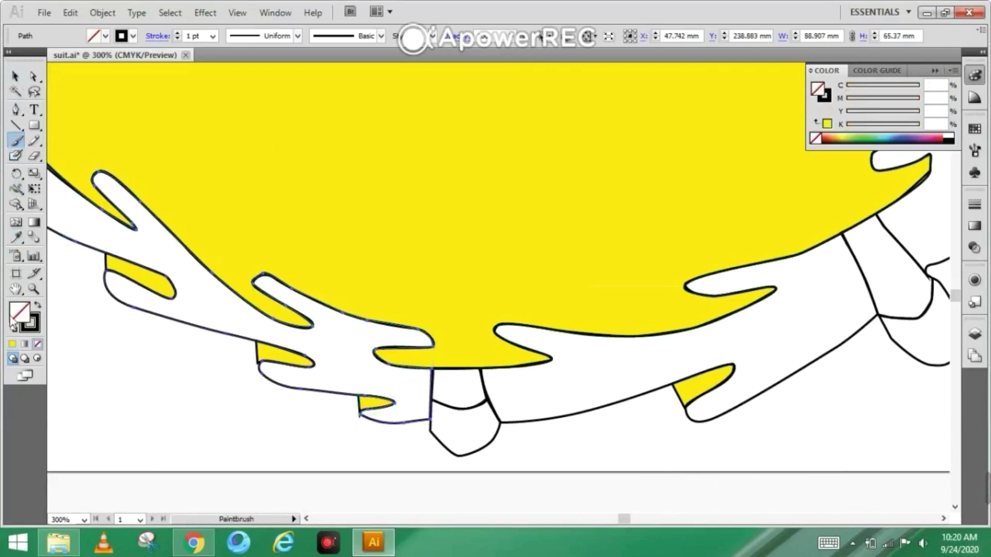
double_click(24, 312)
drag(408, 293, 398, 361)
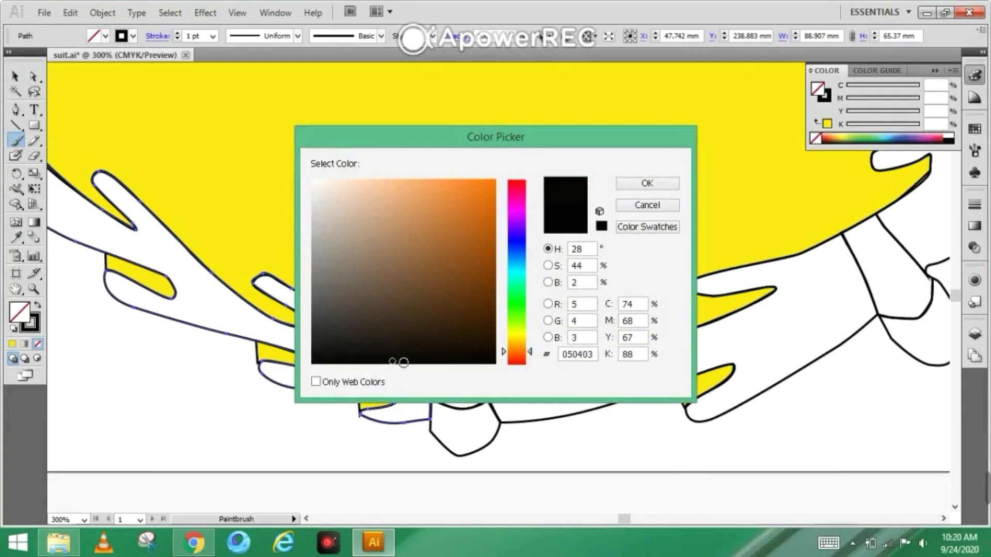
click(648, 184)
Fill the middle hem ruffle section between the two feet with the near-black sampled from the left section.
scroll(498, 336, down, 1)
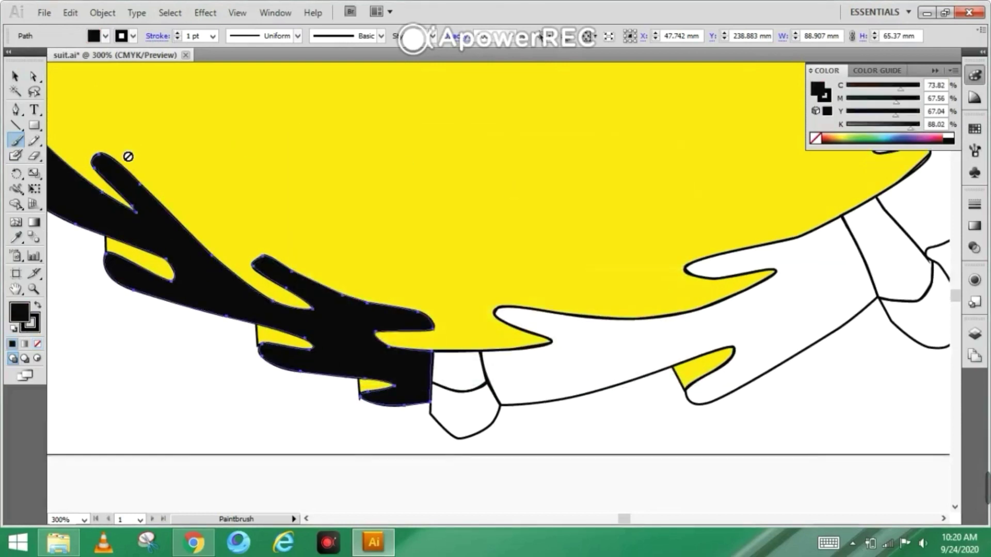
key(v)
click(633, 384)
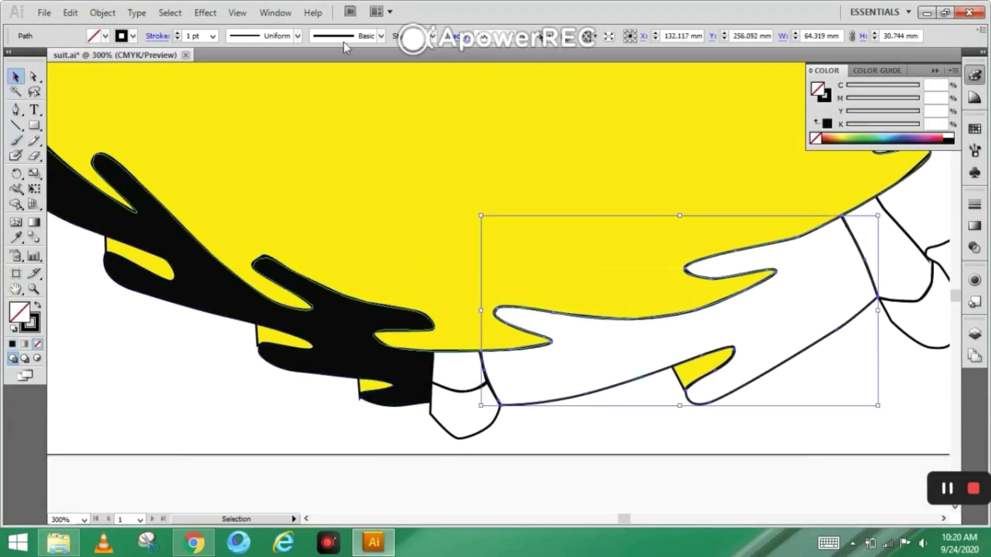
click(16, 237)
click(407, 372)
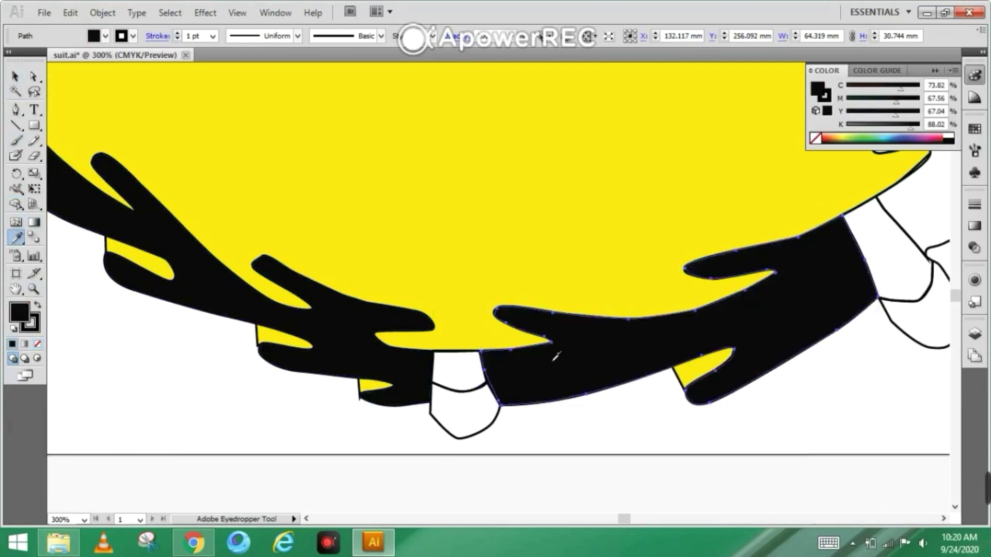
Fill the right section of the hem ruffle with the near-black sampled from the middle section.
drag(621, 518, 630, 518)
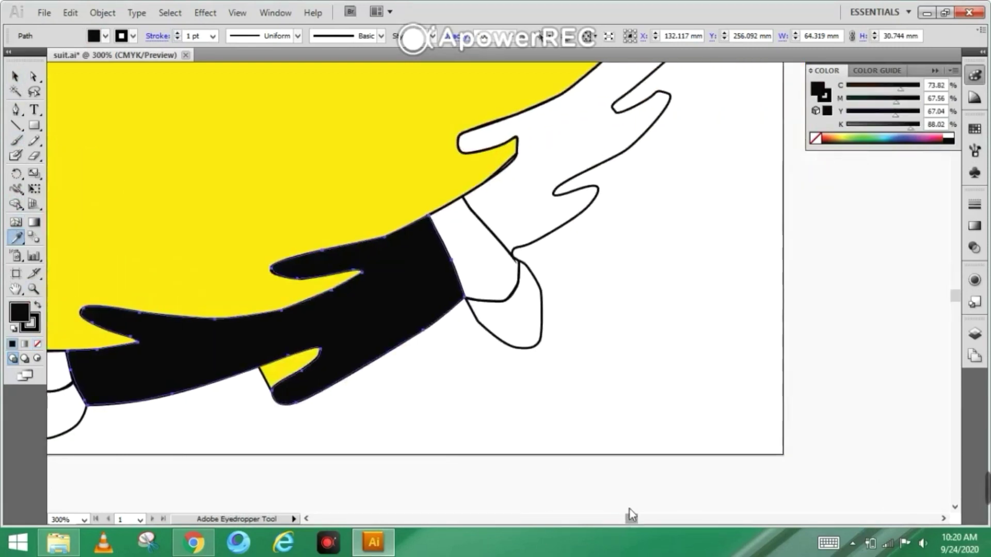
key(v)
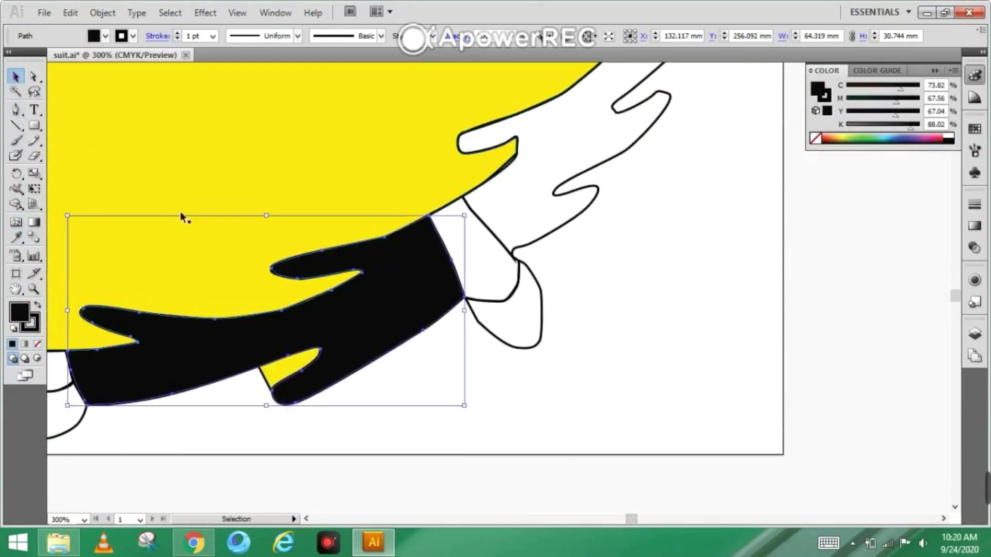
click(590, 201)
click(24, 239)
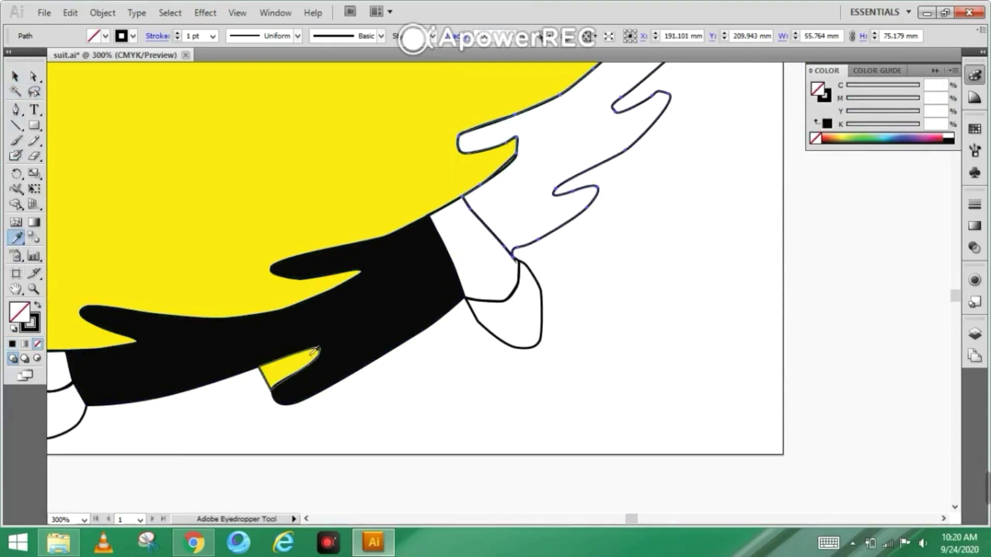
click(399, 322)
scroll(515, 332, up, 5)
scroll(518, 332, up, 2)
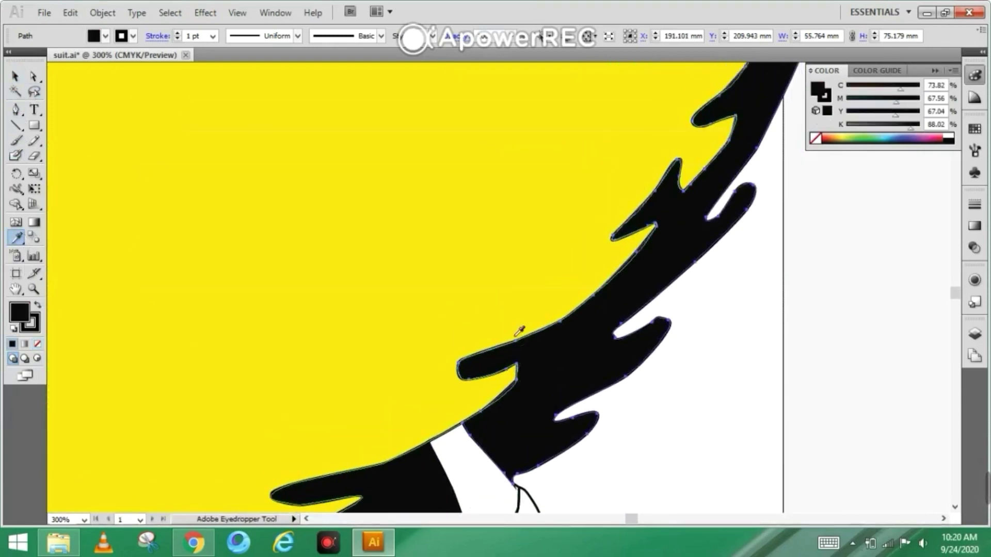
Colour the shoe nearest the gown's right edge with the yellow sampled from the skirt.
scroll(394, 426, down, 5)
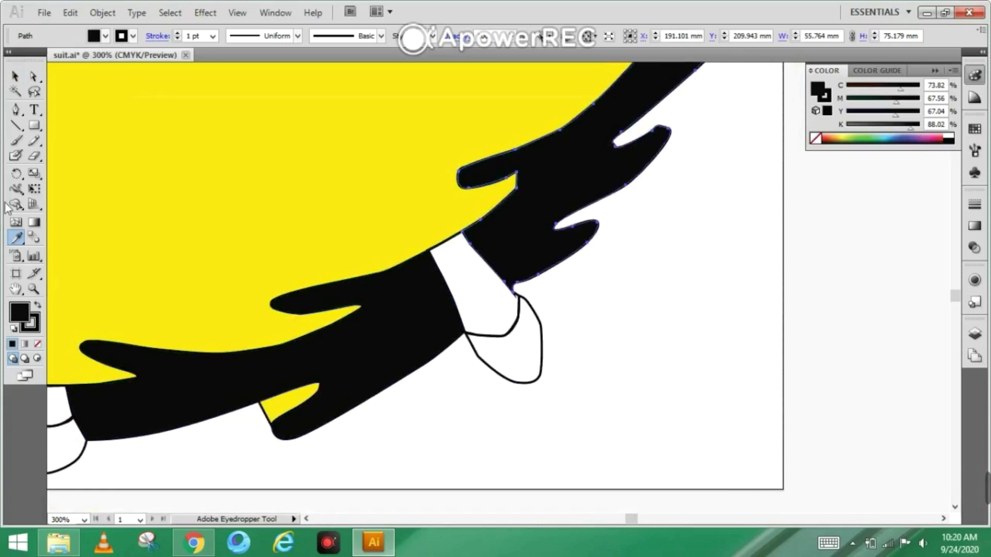
click(15, 76)
click(490, 369)
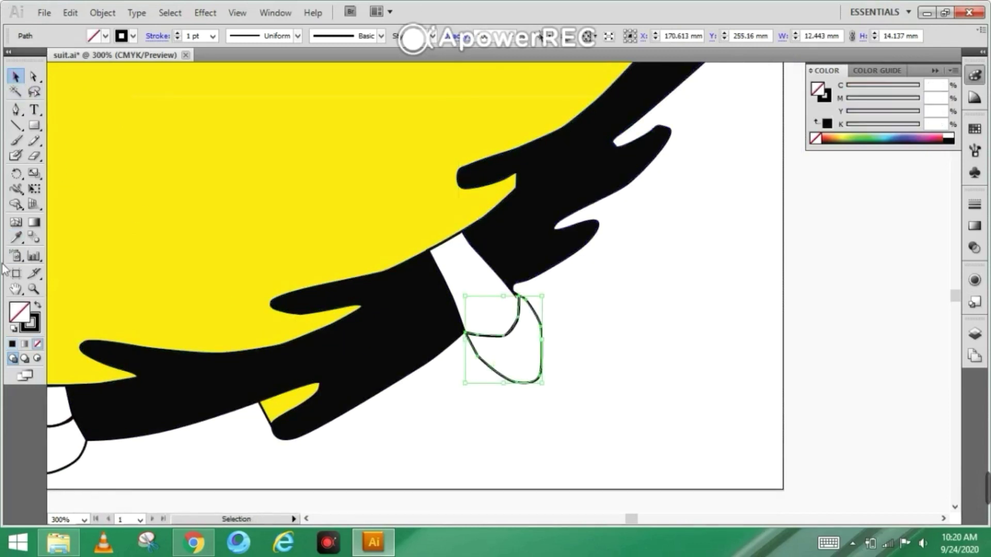
click(16, 237)
click(286, 235)
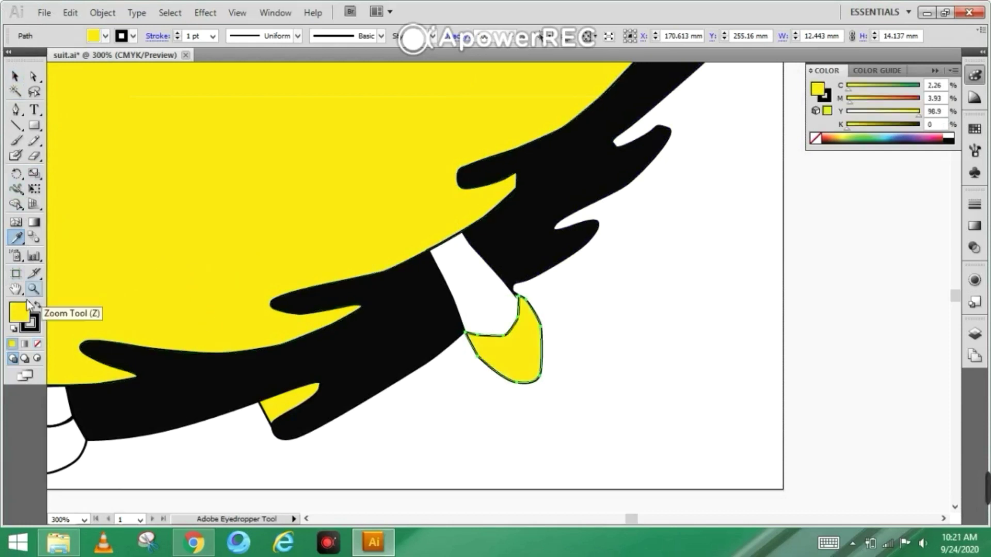
Colour the shoe below the middle of the hem with the yellow sampled from the skirt.
click(15, 289)
drag(127, 331, 387, 274)
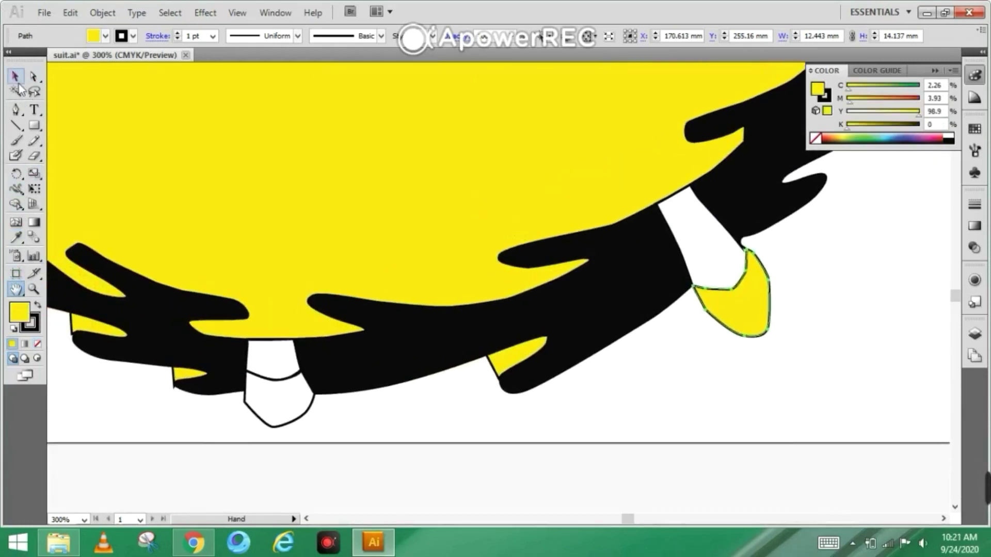
click(16, 77)
click(257, 411)
click(15, 237)
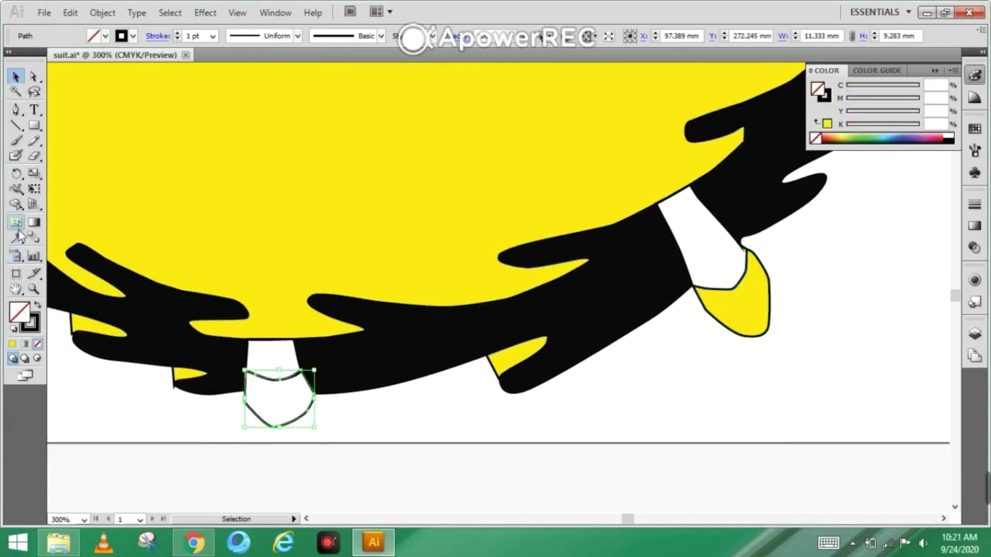
click(263, 265)
Fill the skirt's large upper section with dark green and colour the blouse with the green sampled from it.
click(16, 289)
drag(254, 198, 310, 490)
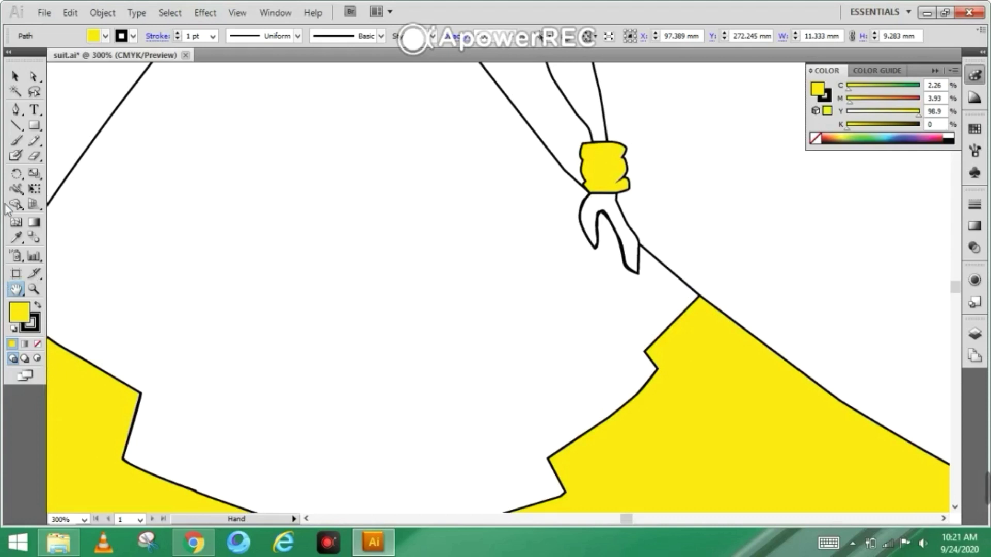
click(16, 78)
click(103, 129)
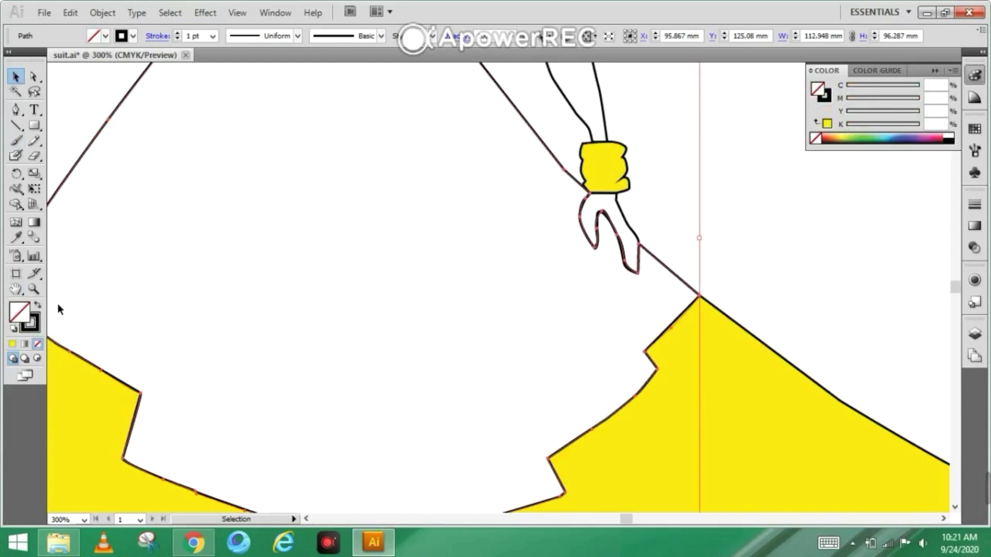
click(869, 142)
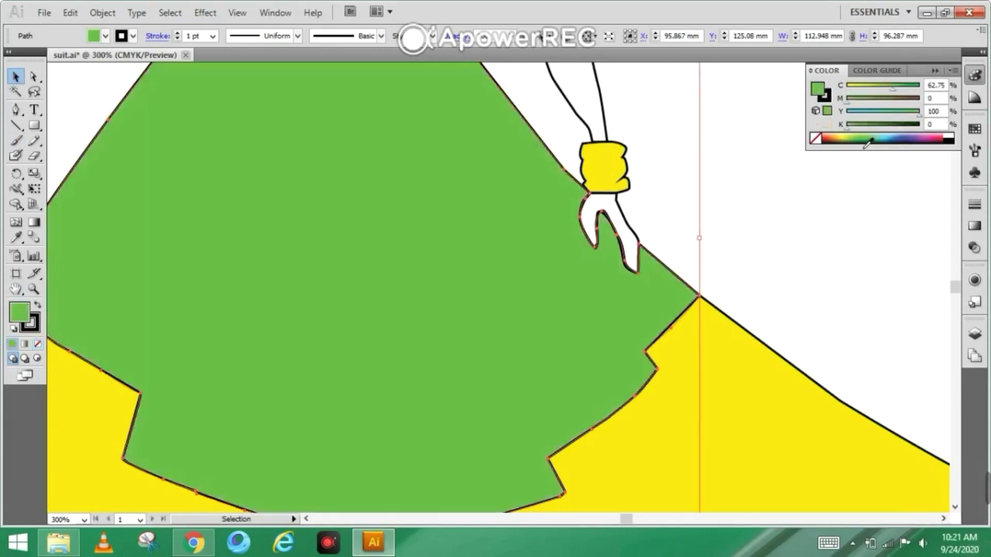
click(865, 143)
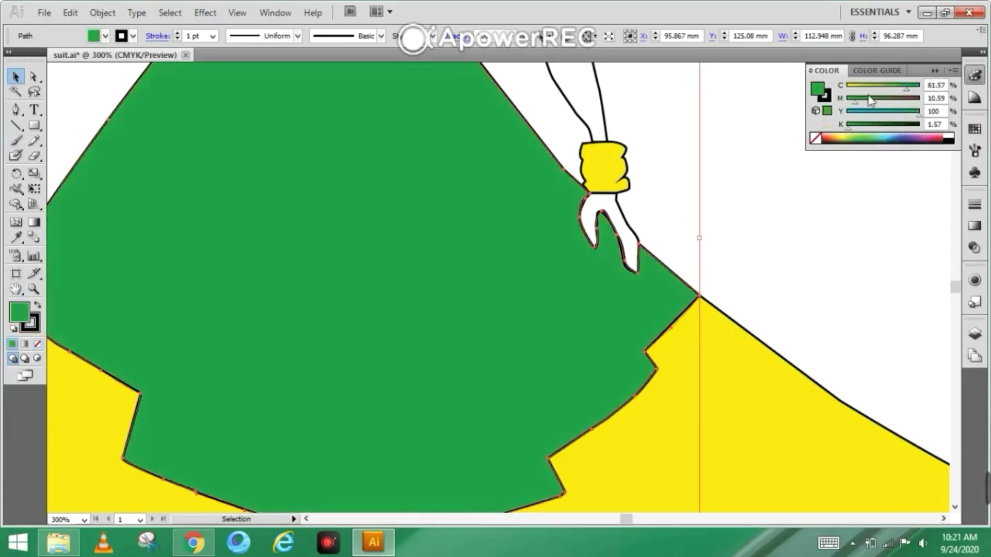
drag(904, 90, 925, 96)
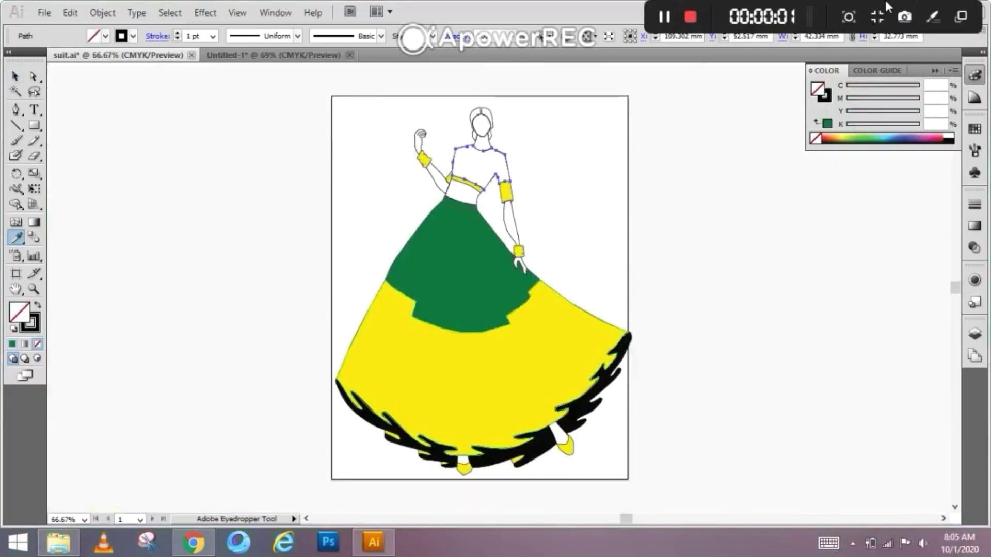
click(487, 294)
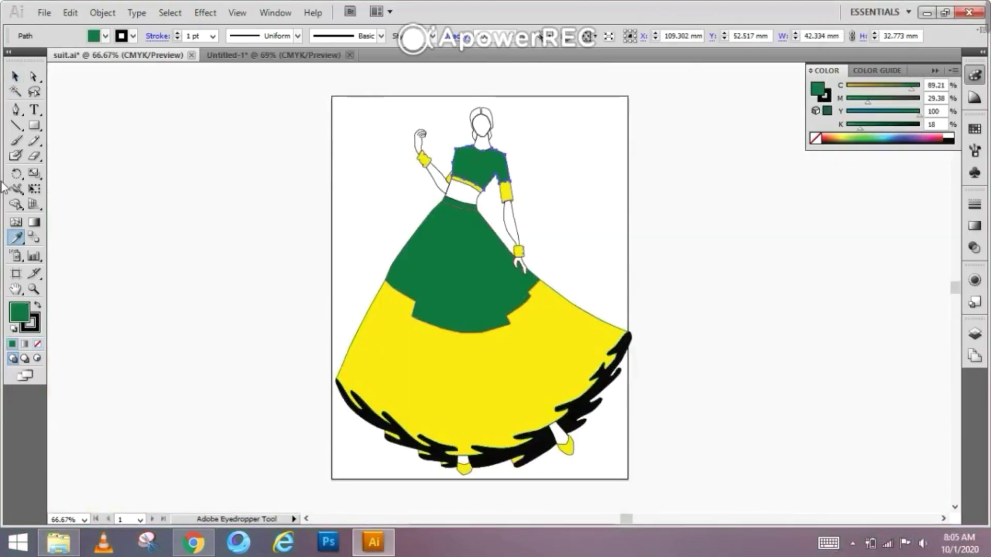
Fill the forearm of the raised arm with a skin tone, hex FFCC66.
click(15, 77)
click(432, 183)
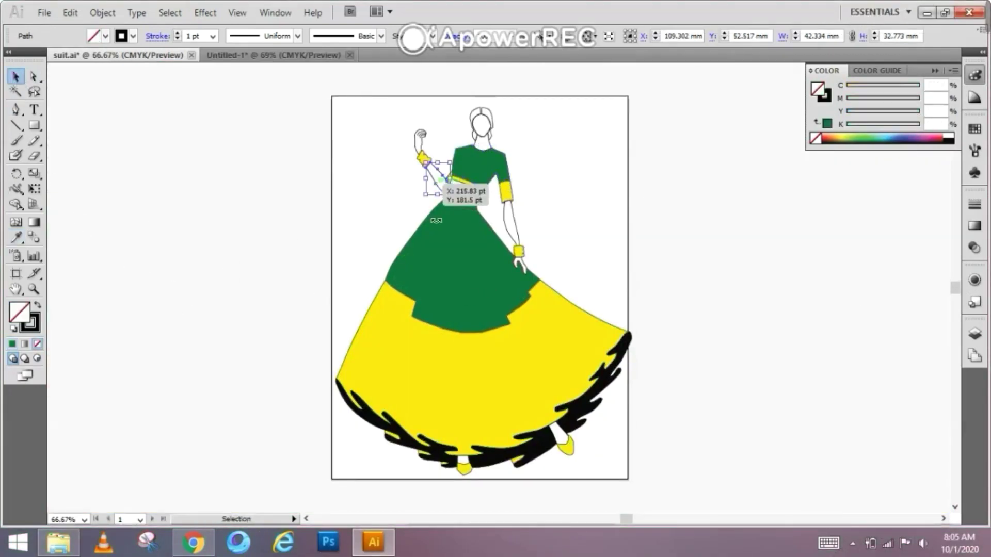
double_click(31, 323)
click(515, 348)
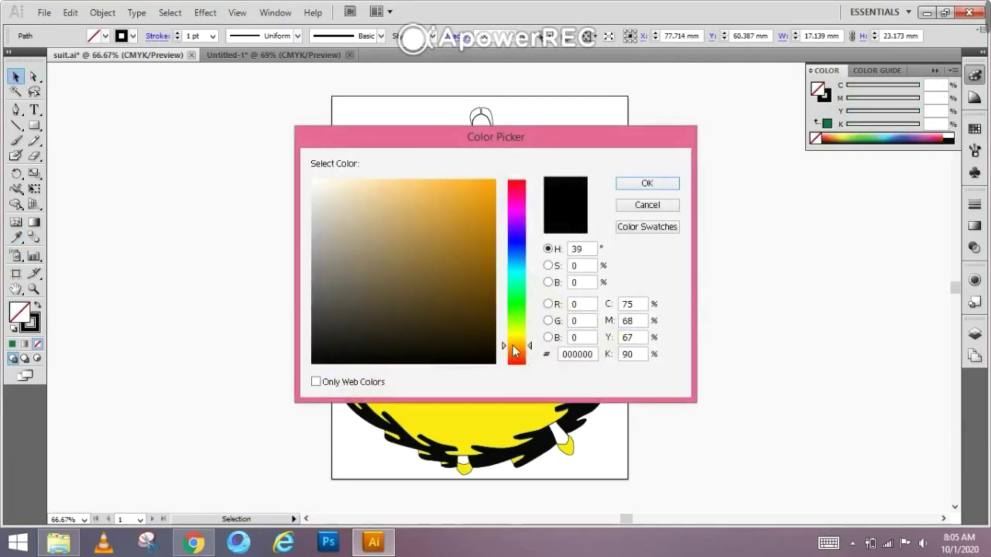
drag(403, 203, 419, 180)
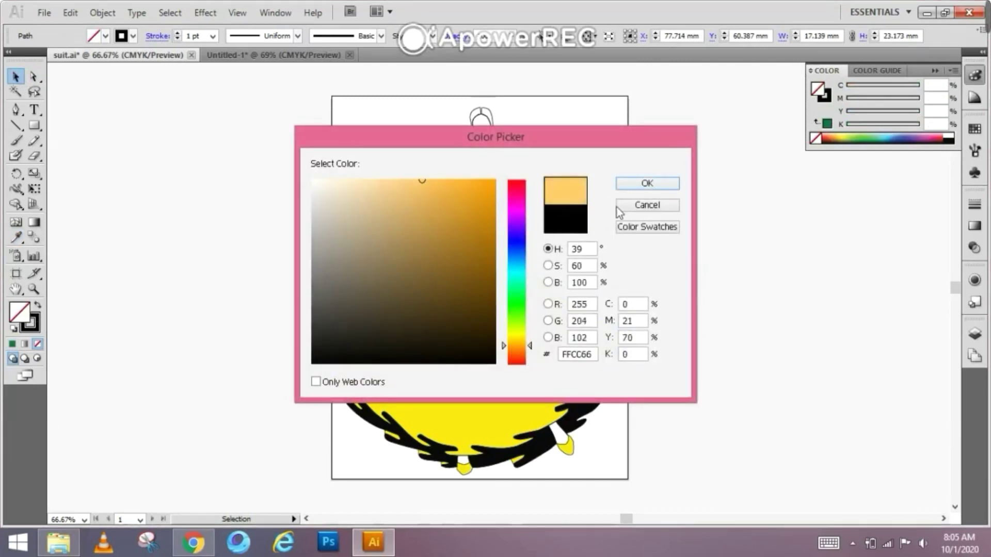
click(647, 183)
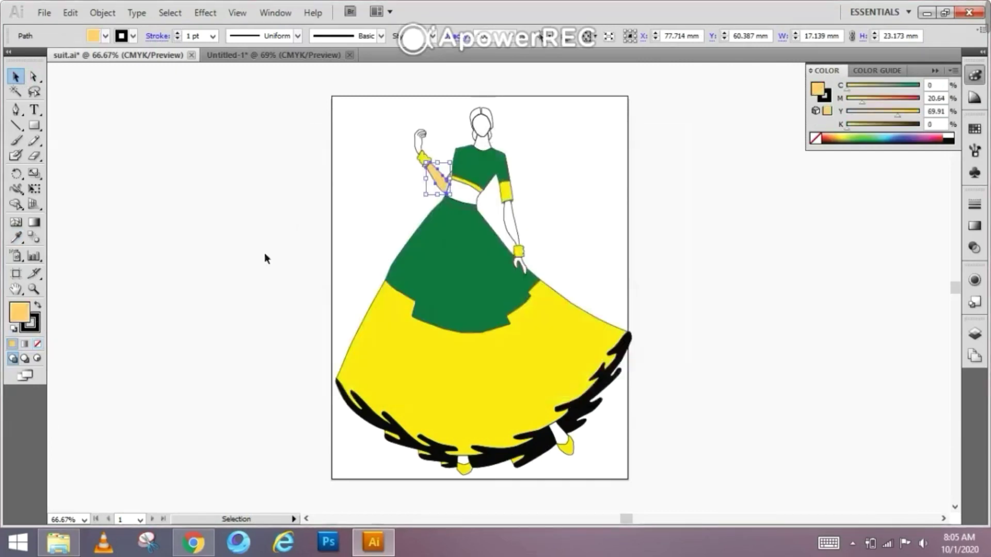
Colour the raised hand and the bare midriff with the skin tone sampled from the raised forearm.
click(420, 138)
click(16, 237)
click(436, 178)
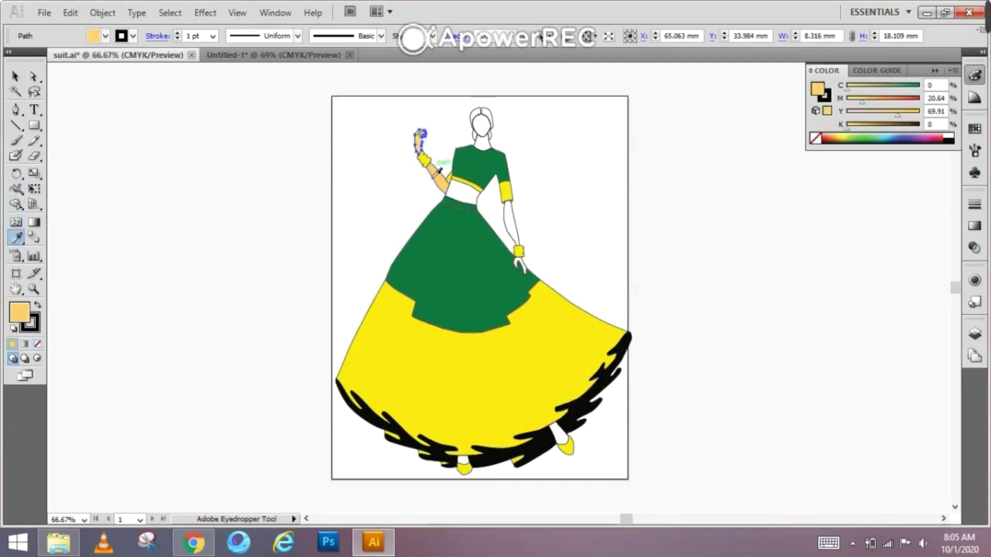
click(15, 76)
click(361, 170)
click(467, 196)
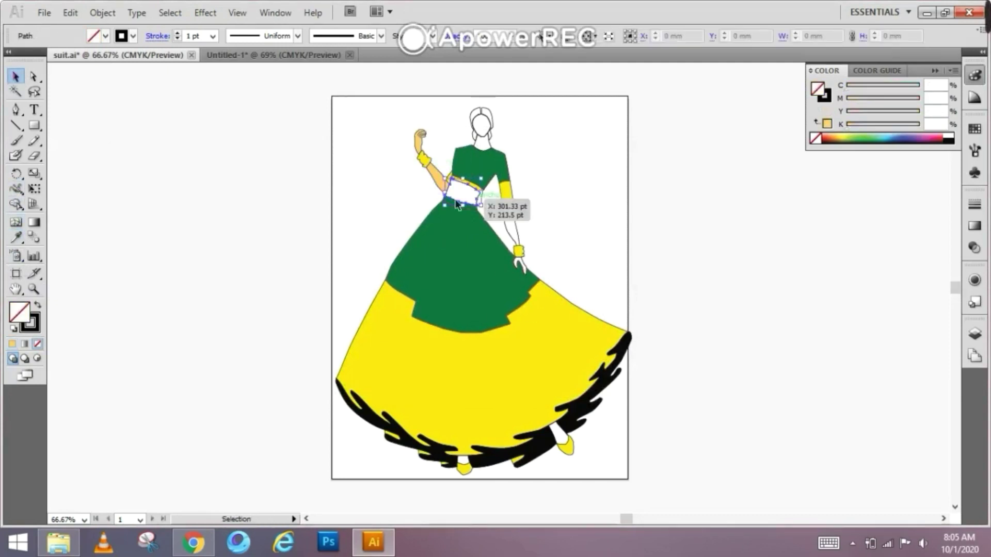
click(16, 238)
click(441, 183)
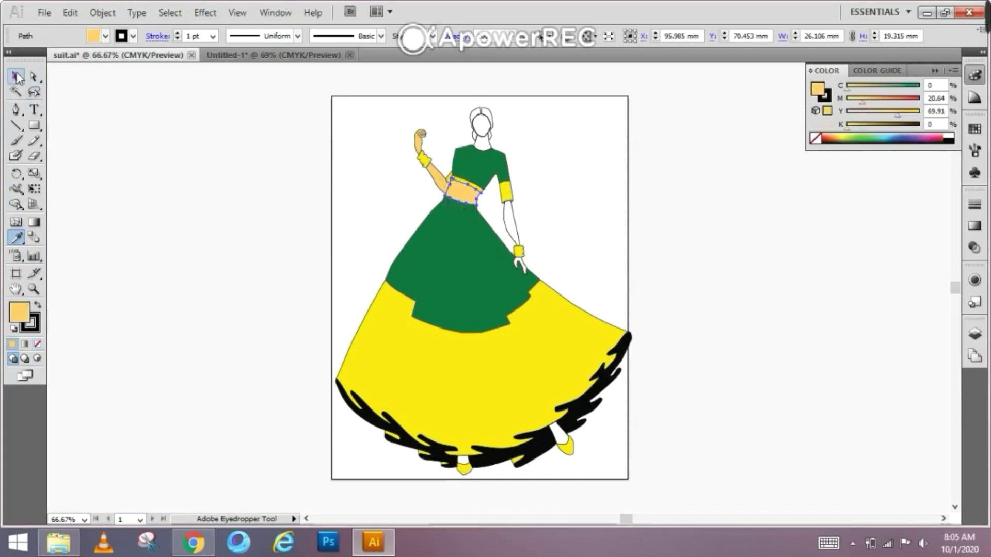
Colour the lowered arm's forearm and hand with the skin tone sampled from the midriff.
click(14, 77)
click(518, 228)
click(16, 238)
click(457, 202)
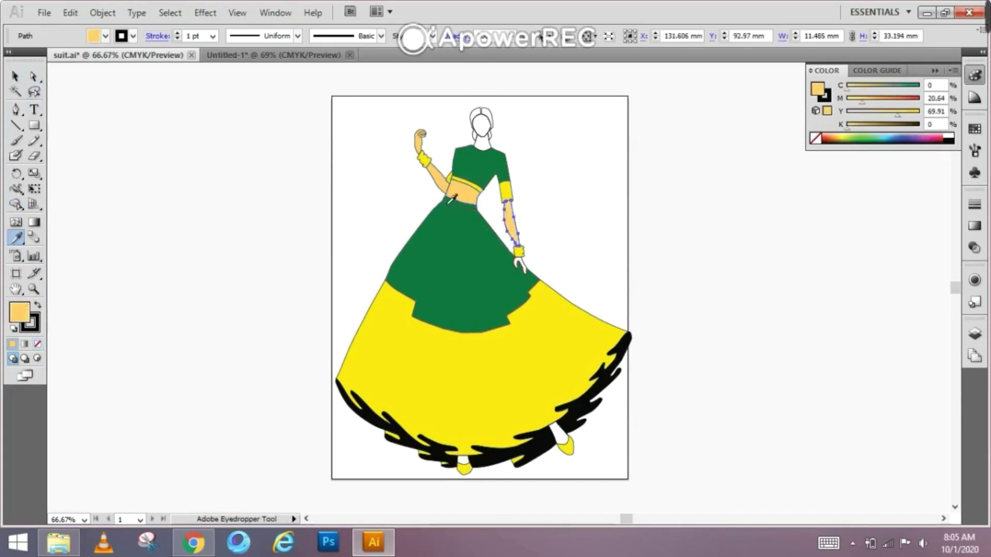
click(15, 76)
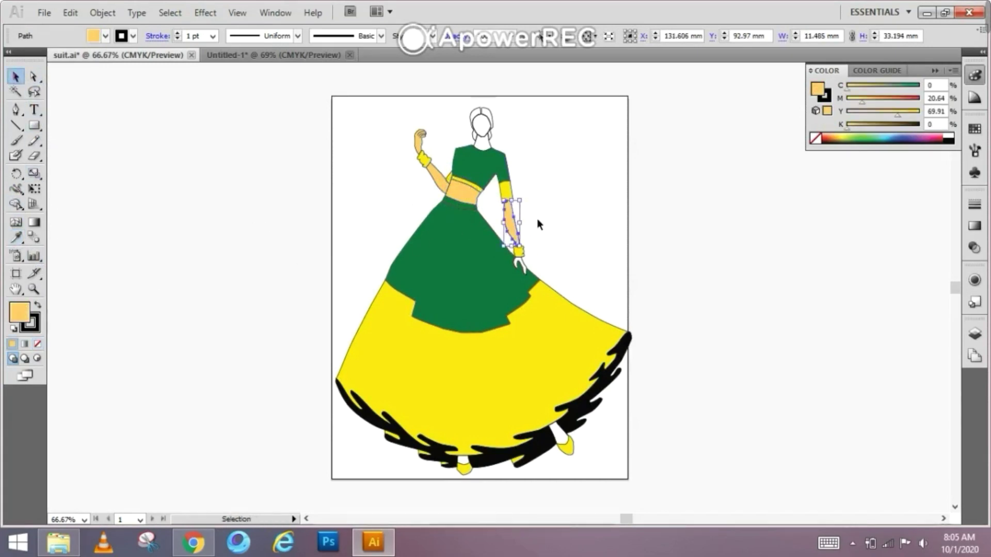
click(520, 266)
click(16, 238)
click(462, 199)
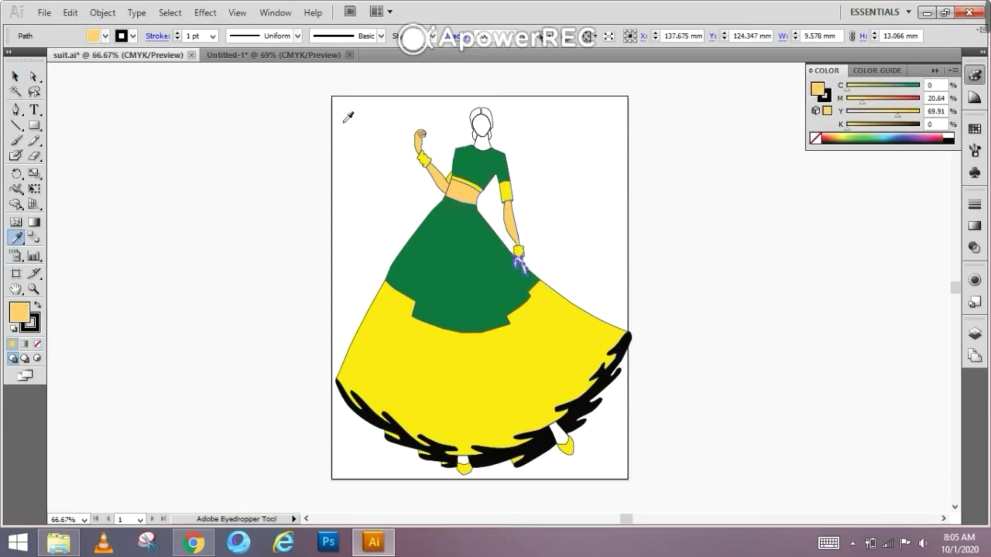
Colour the neck with the skin tone sampled from the raised hand.
click(15, 77)
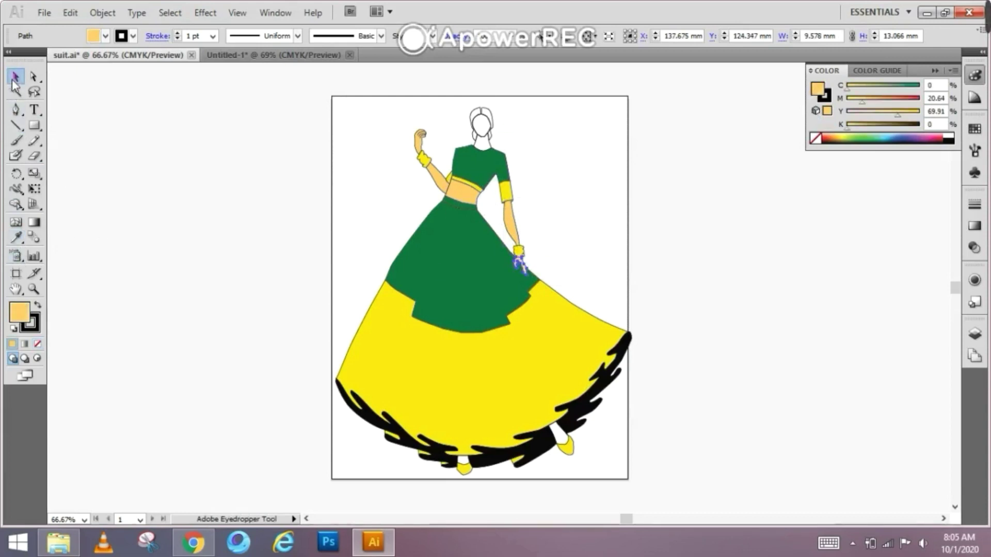
click(492, 155)
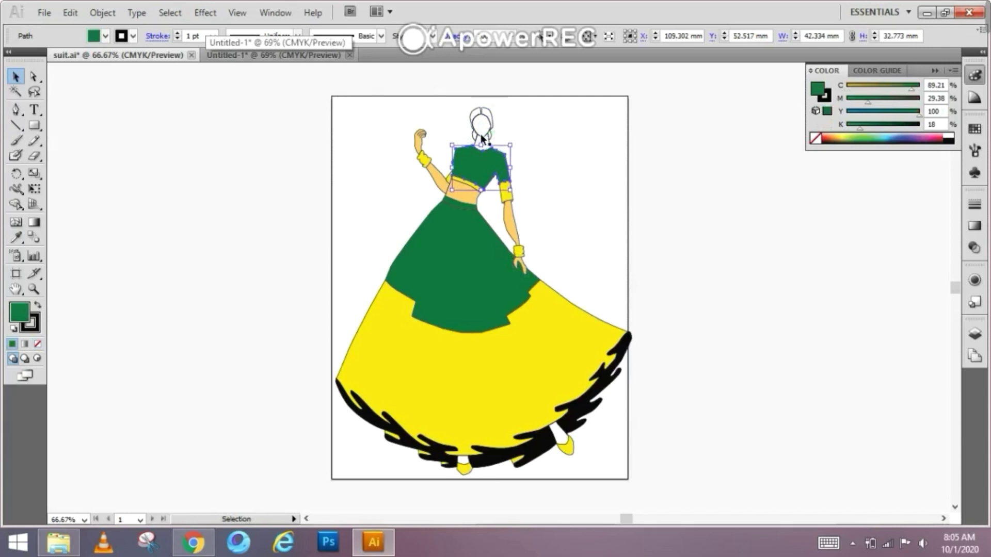
click(480, 136)
scroll(405, 139, up, 7)
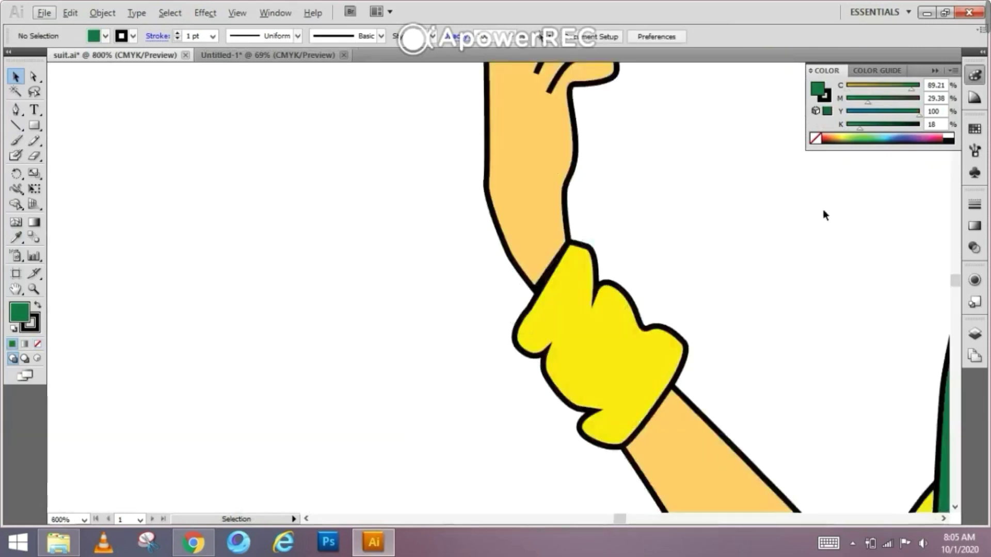
drag(718, 253, 232, 469)
drag(714, 400, 421, 495)
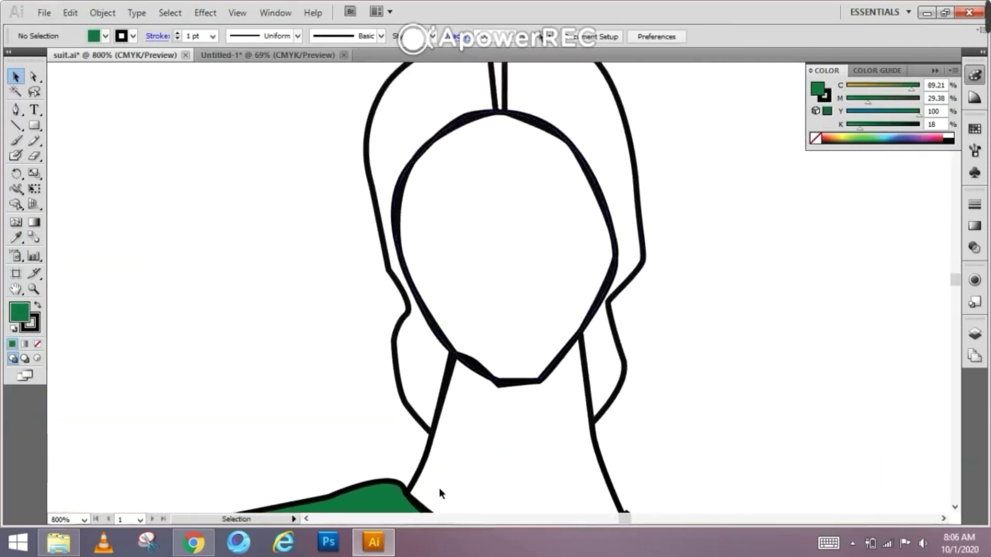
click(426, 450)
scroll(423, 380, down, 3)
scroll(422, 380, down, 3)
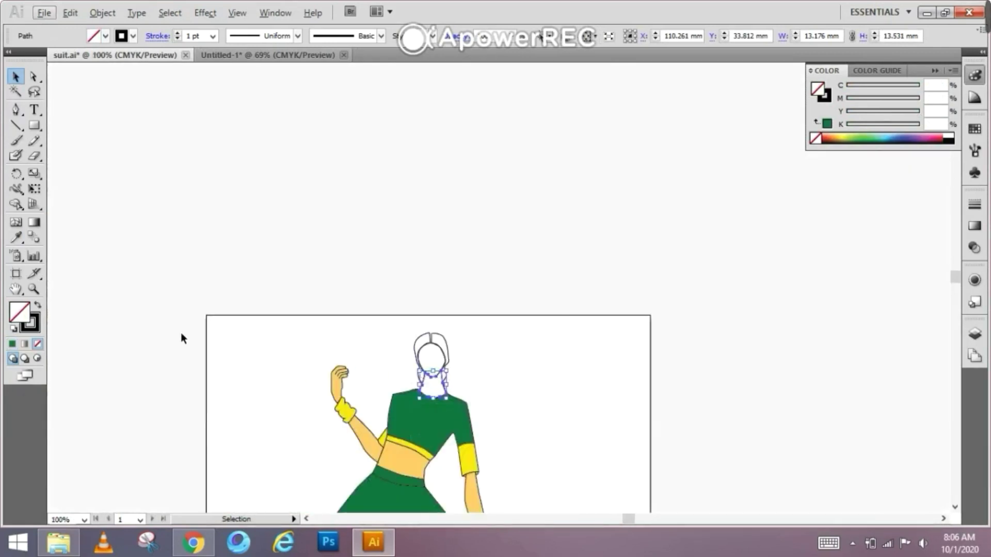
key(i)
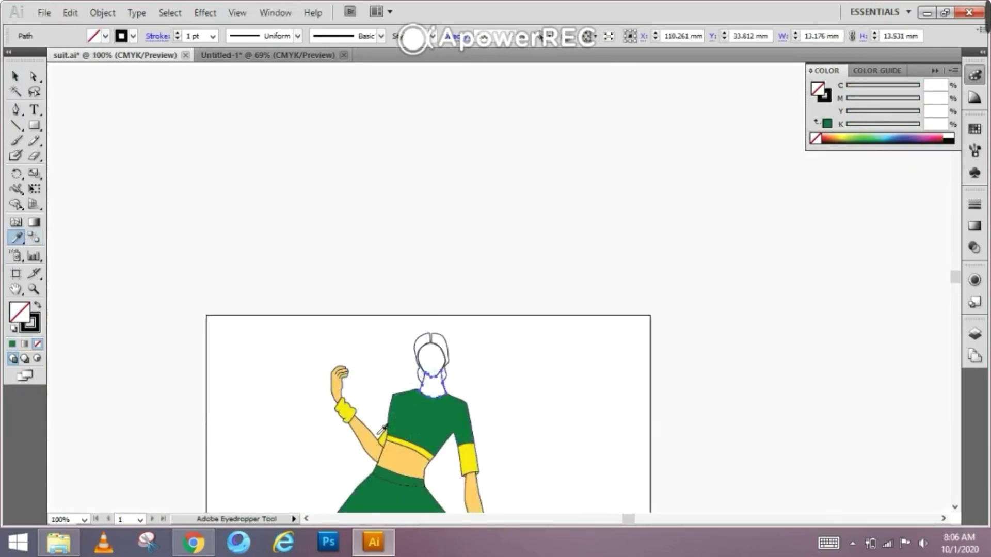
click(340, 394)
Colour the face with the skin tone sampled from the neck.
scroll(448, 348, up, 2)
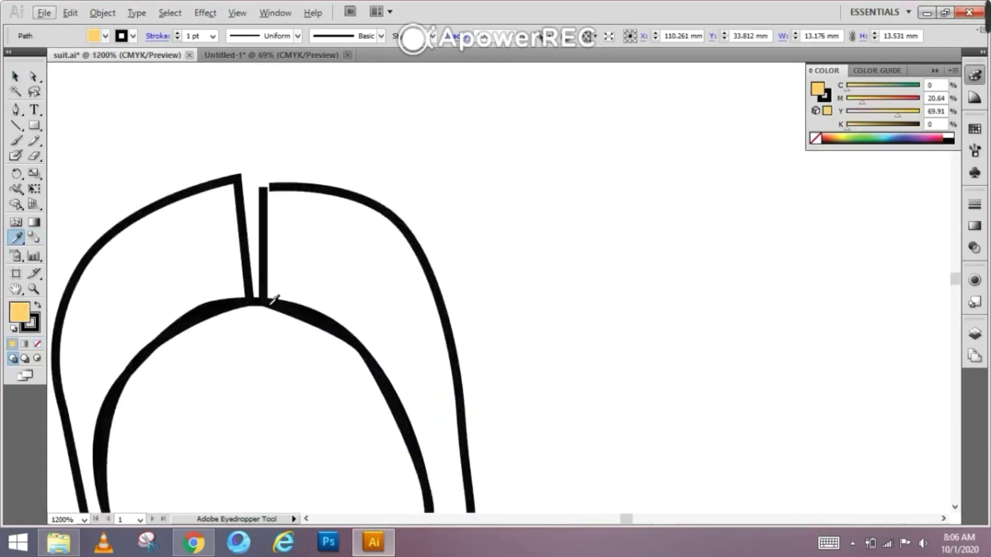
click(16, 77)
click(252, 382)
drag(252, 382, 434, 203)
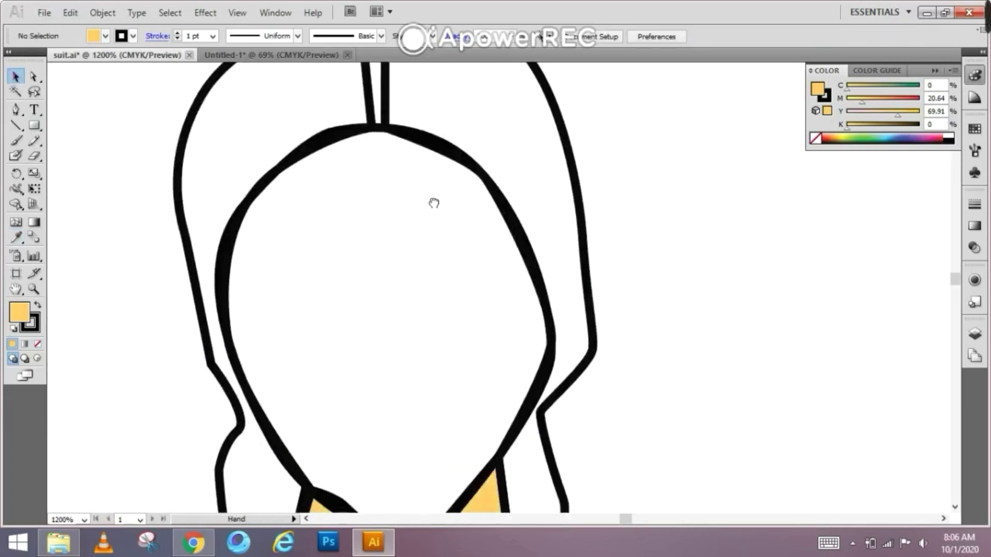
click(281, 450)
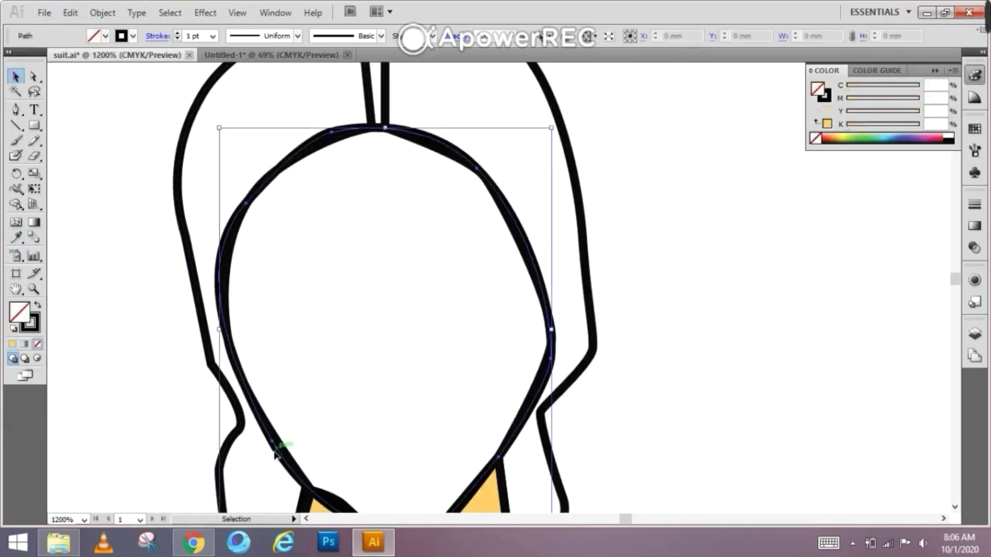
click(16, 238)
click(492, 508)
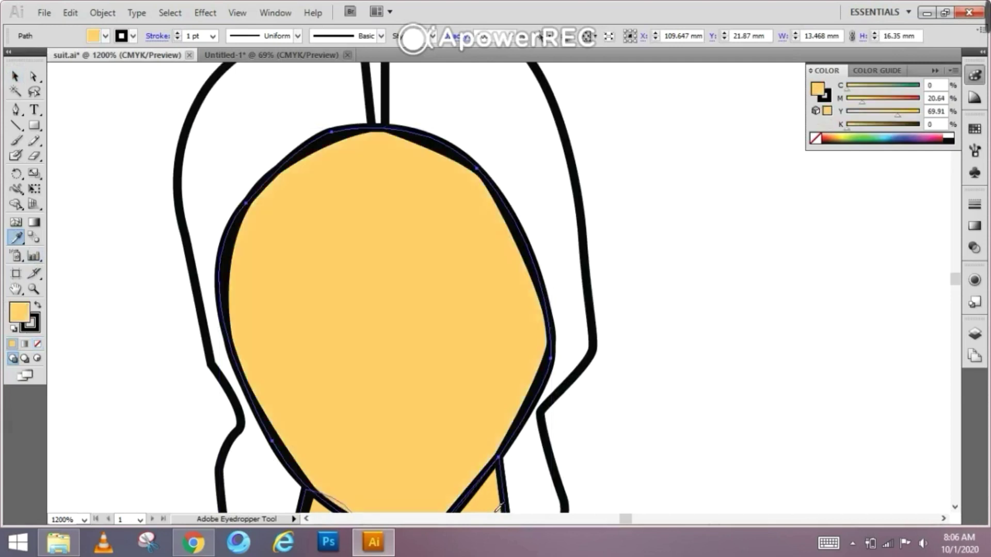
Fill the right half of the hair with black.
scroll(403, 408, down, 10)
scroll(417, 443, up, 3)
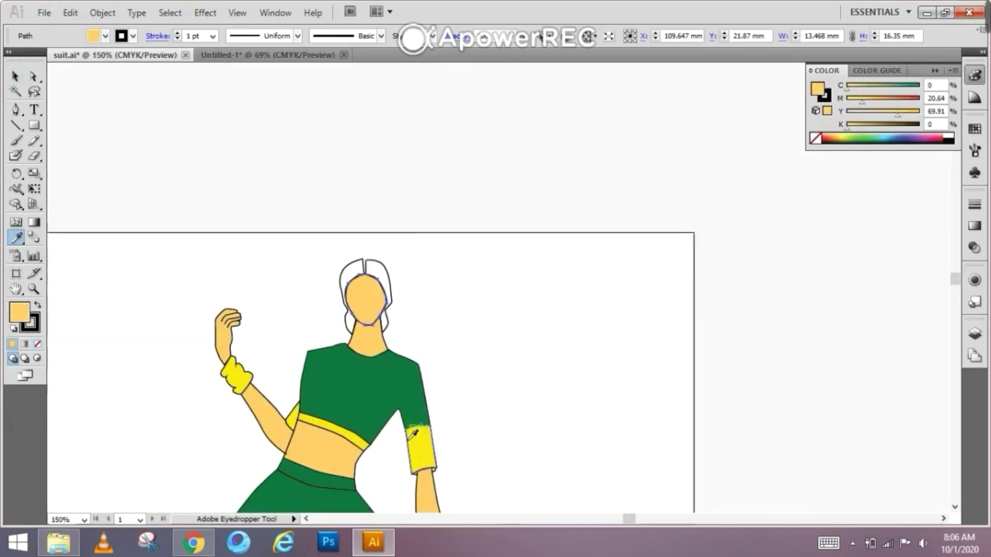
drag(420, 447, 452, 269)
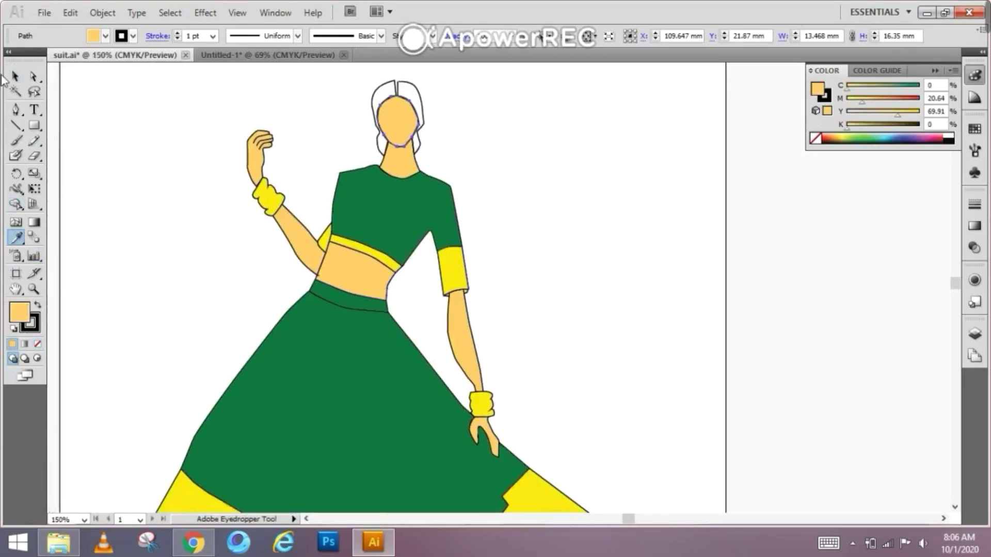
click(15, 76)
click(406, 85)
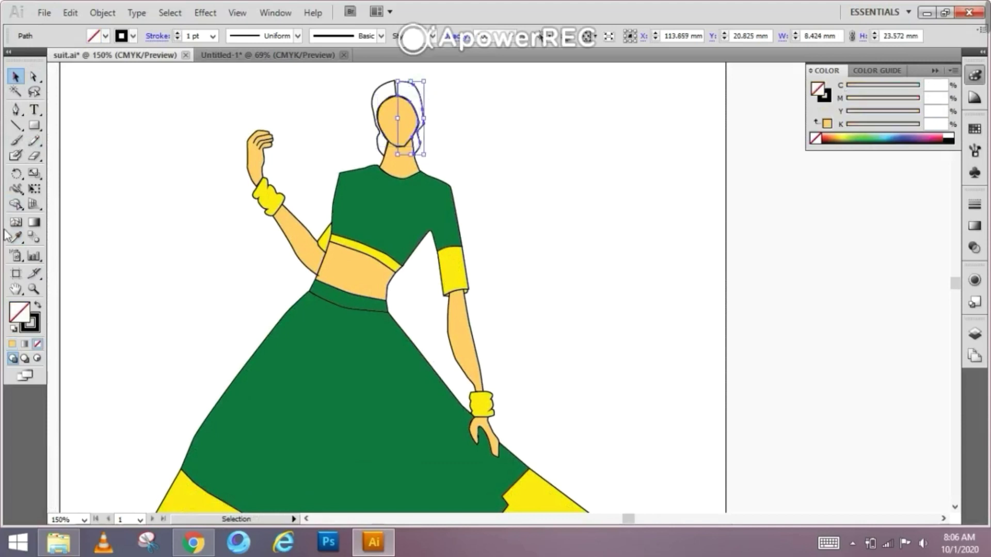
double_click(30, 322)
click(435, 361)
click(667, 187)
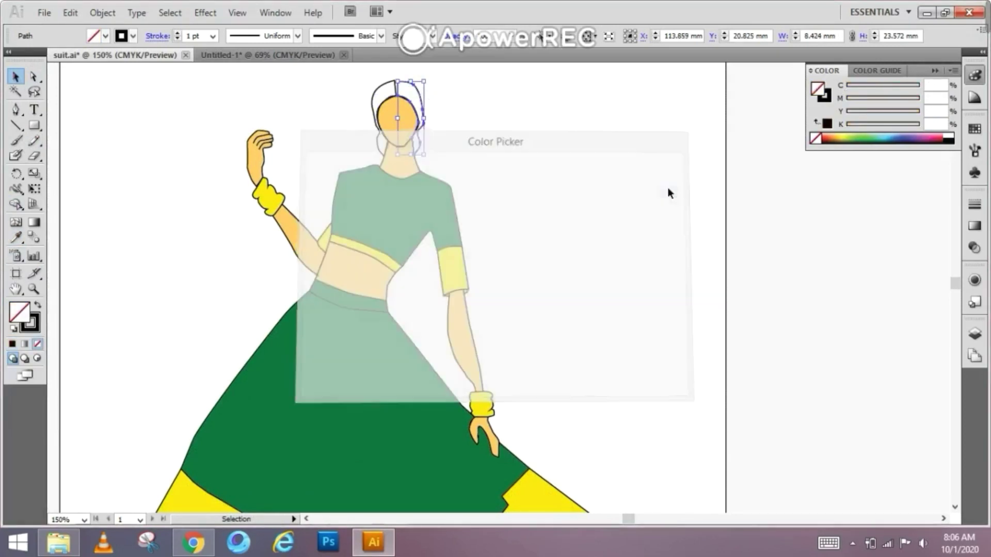
Apply a near-black fill, hex 070706, to the selected right half of the hair.
double_click(19, 316)
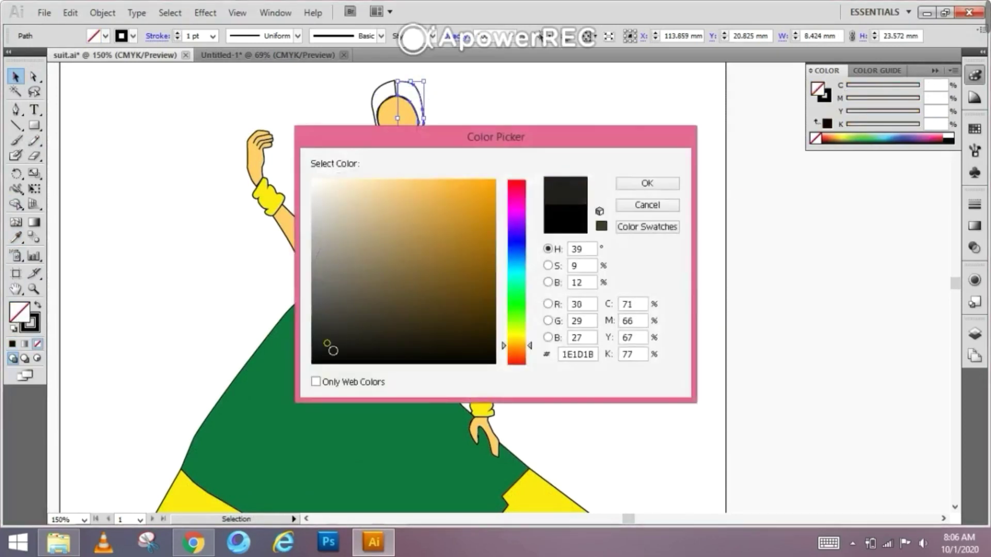
click(342, 362)
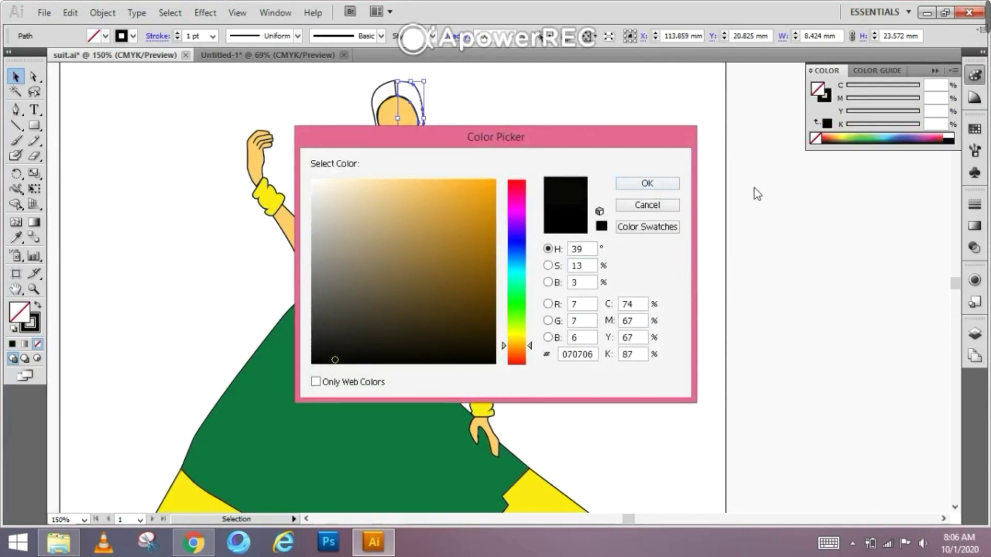
click(645, 184)
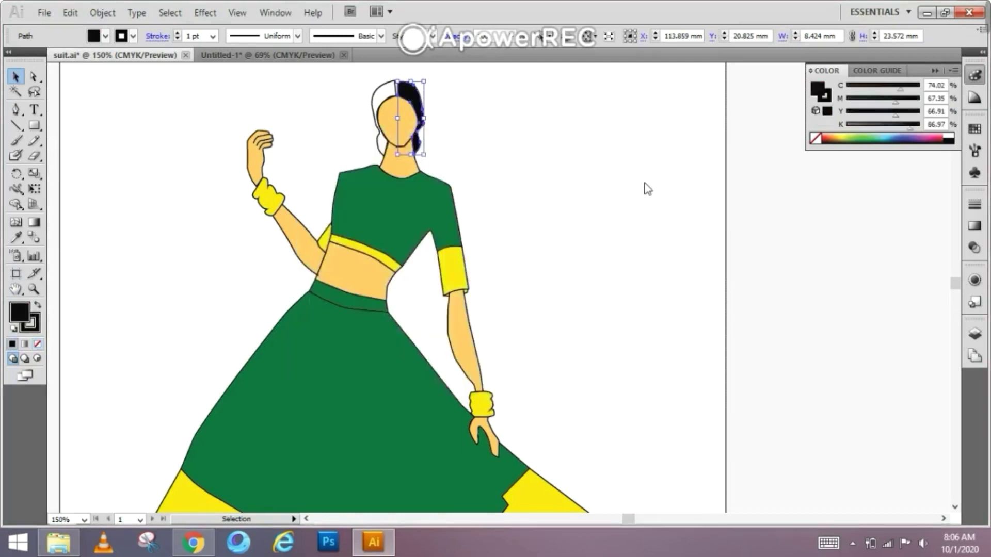
Fill the unfilled left half of the hair with black and deselect it.
click(383, 92)
click(375, 90)
double_click(19, 316)
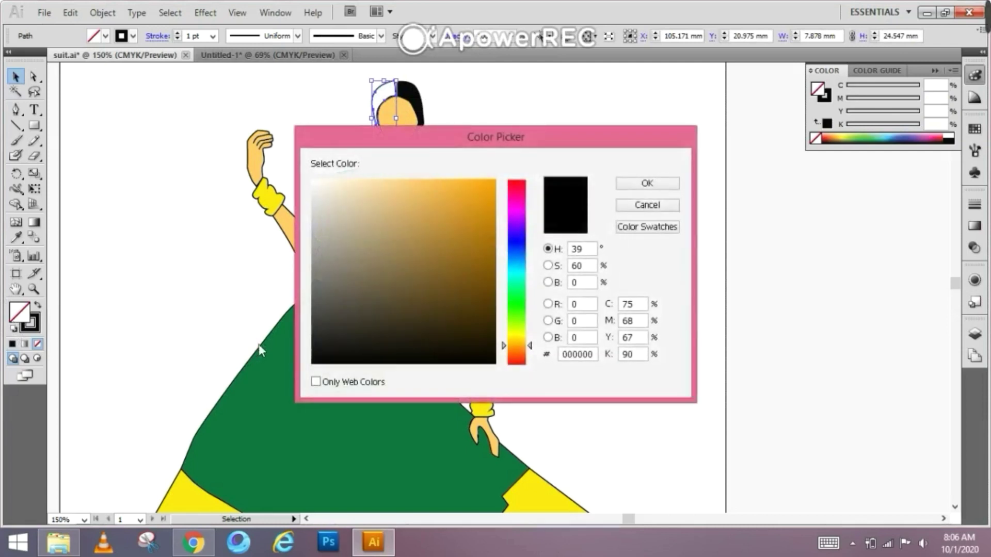
click(329, 364)
click(640, 187)
click(216, 164)
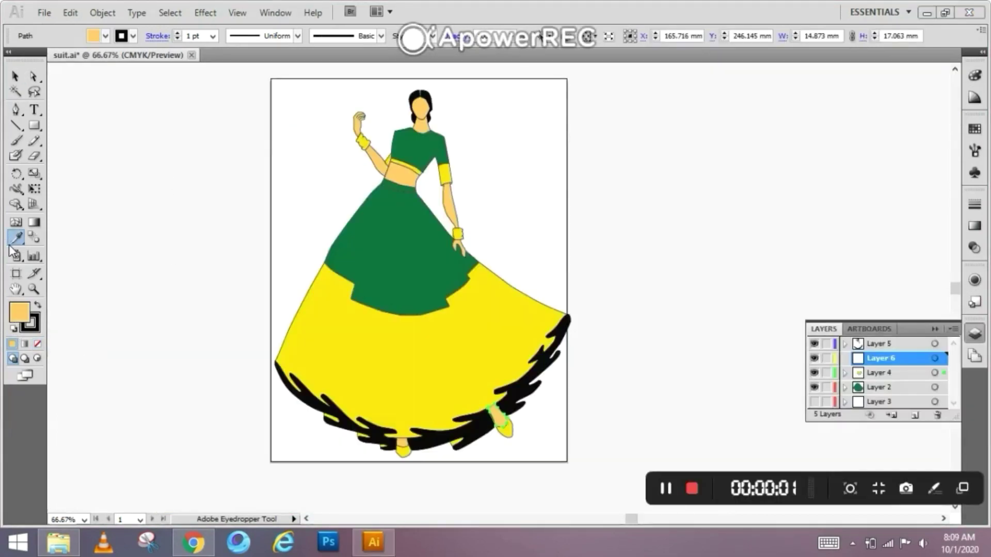
Try to draw a straight line segment from the left hem up across the yellow skirt.
click(16, 125)
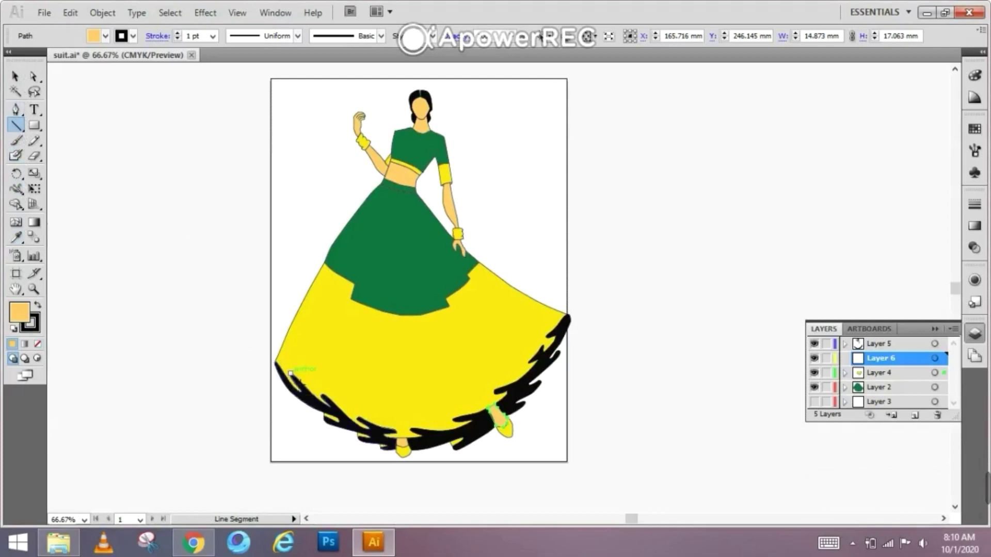
click(291, 372)
click(553, 246)
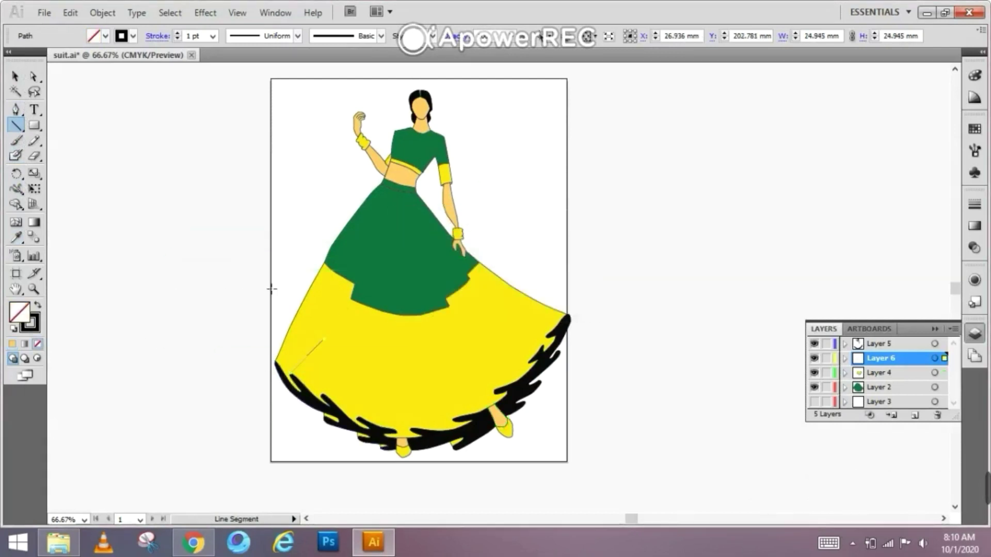
key(ctrl+z)
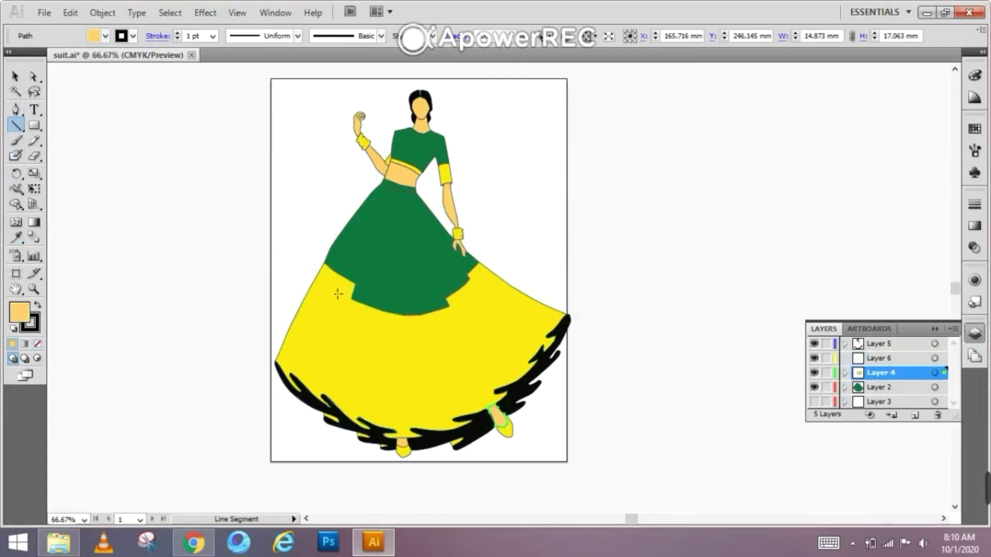
Draw five straight pleat lines from the hem tips to the green edge across the left half and centre of the yellow skirt.
alt+scroll(397, 393, up, 2)
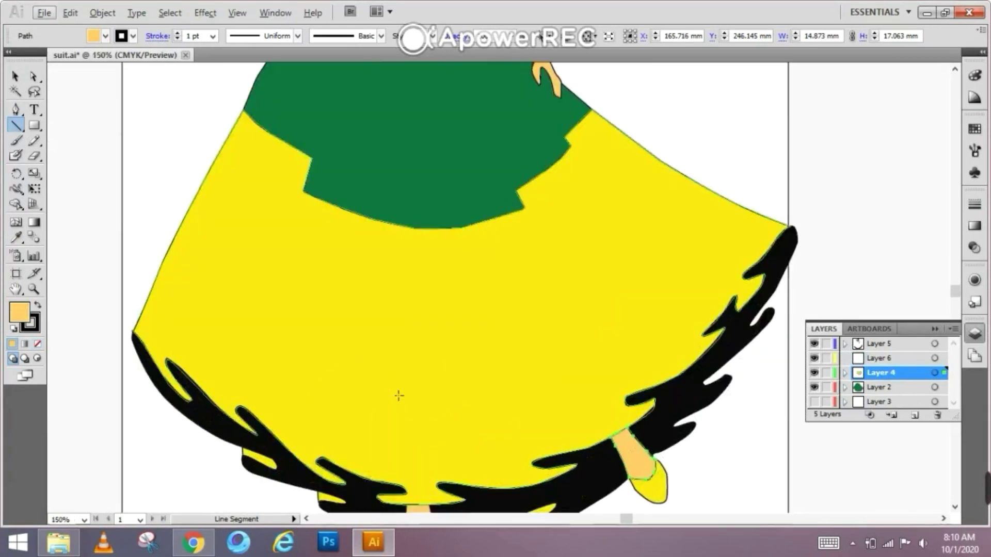
drag(170, 359, 274, 142)
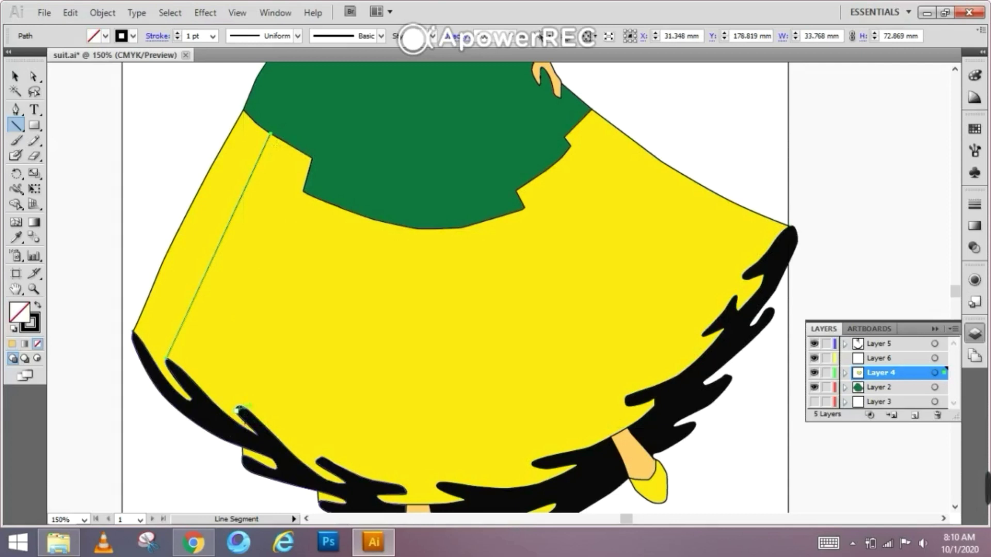
drag(238, 409, 303, 191)
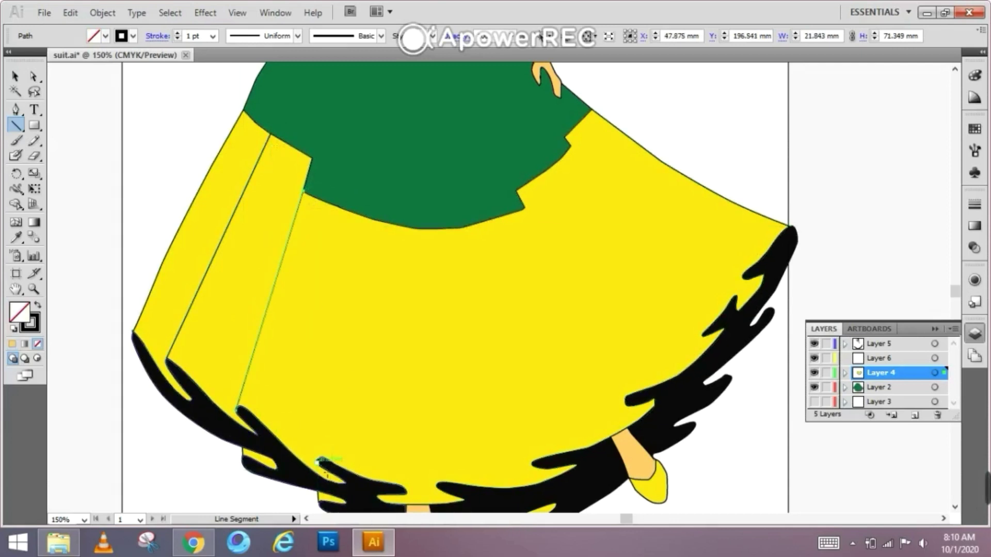
drag(317, 461, 364, 217)
drag(408, 488, 415, 227)
drag(447, 463, 447, 240)
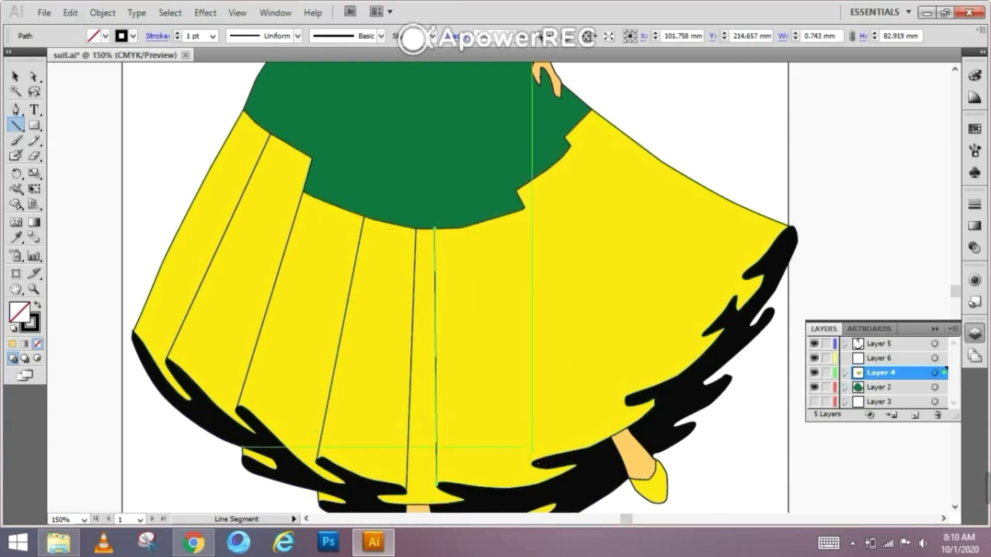
Draw five more straight pleat lines from the hem tips to the green edge across the right half of the yellow skirt.
mouse_move(987, 488)
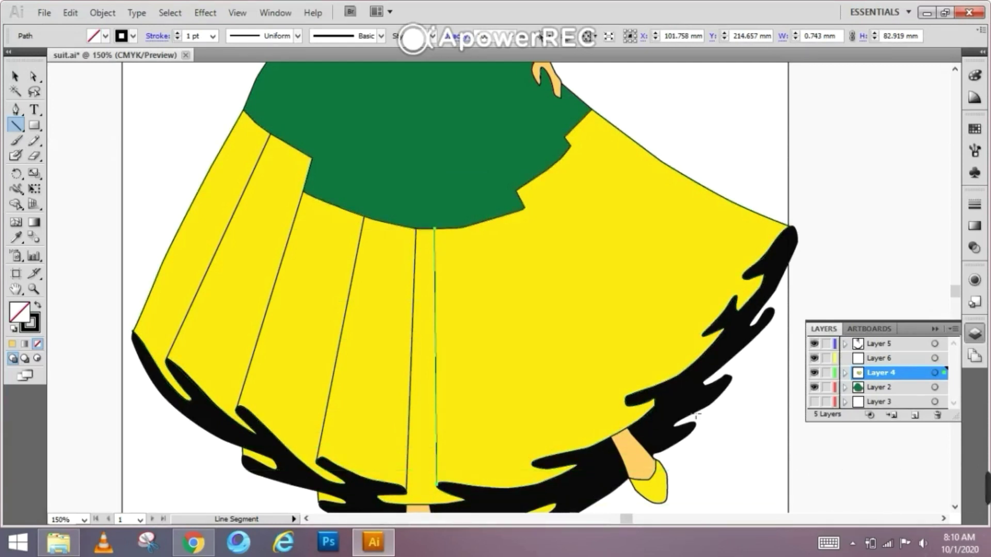
drag(532, 460, 497, 211)
drag(625, 400, 517, 199)
drag(700, 331, 546, 176)
key(ctrl+z)
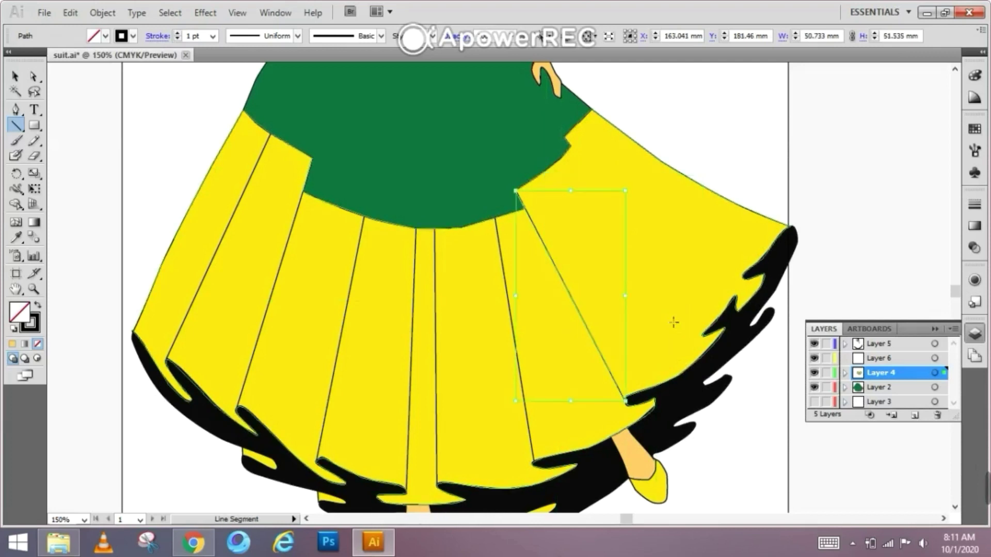
drag(702, 335, 555, 166)
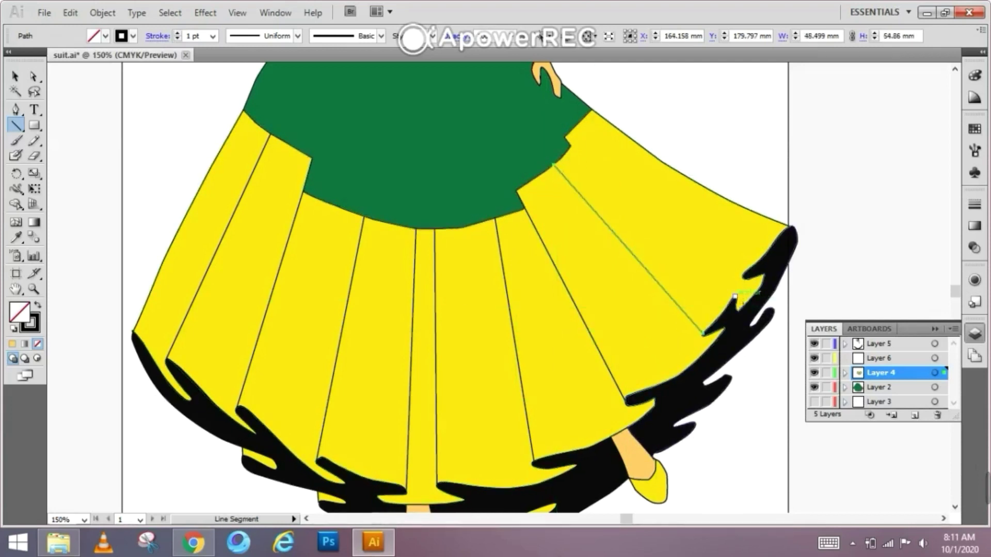
drag(733, 295, 570, 146)
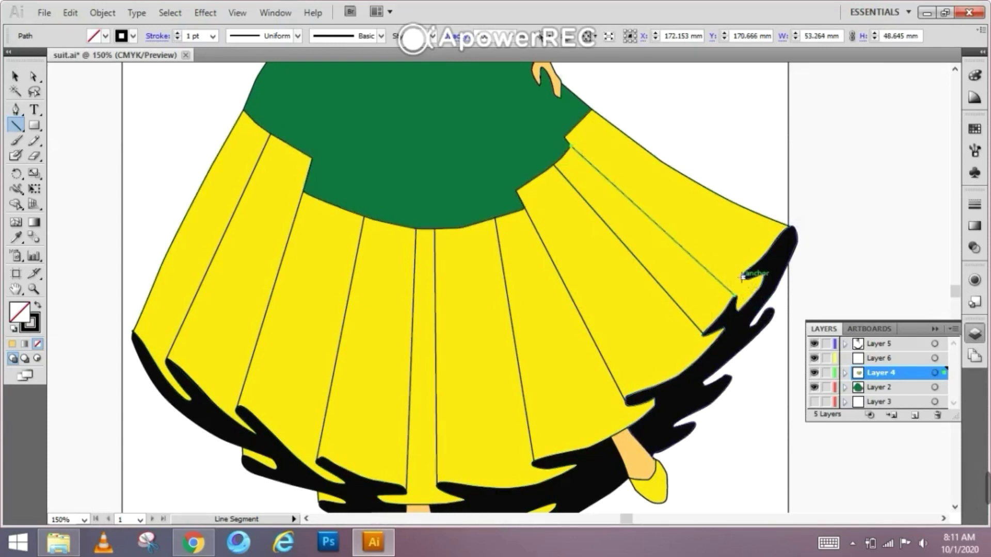
drag(743, 276, 572, 131)
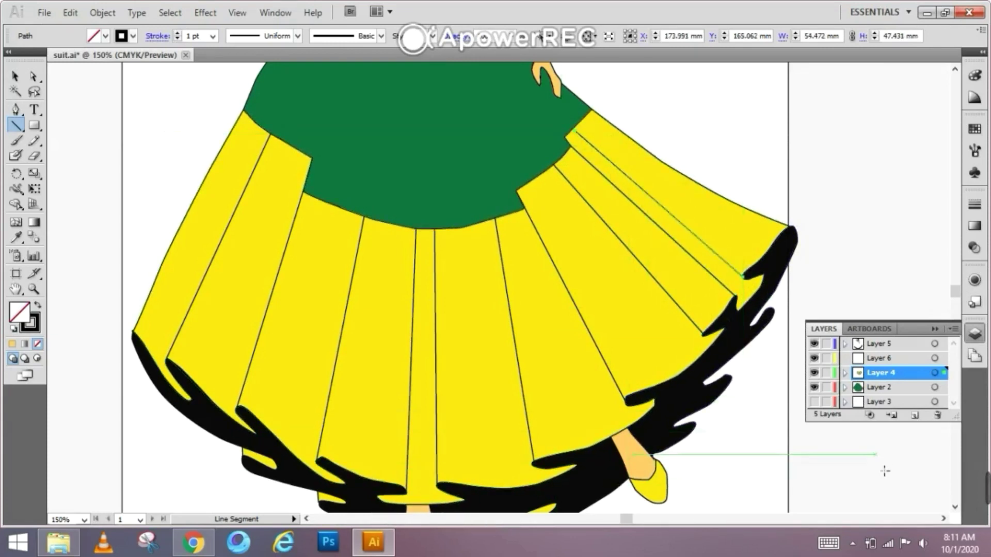
Add a new layer above Layer 4, choose the Paintbrush tool and open the fill colour for editing.
click(914, 416)
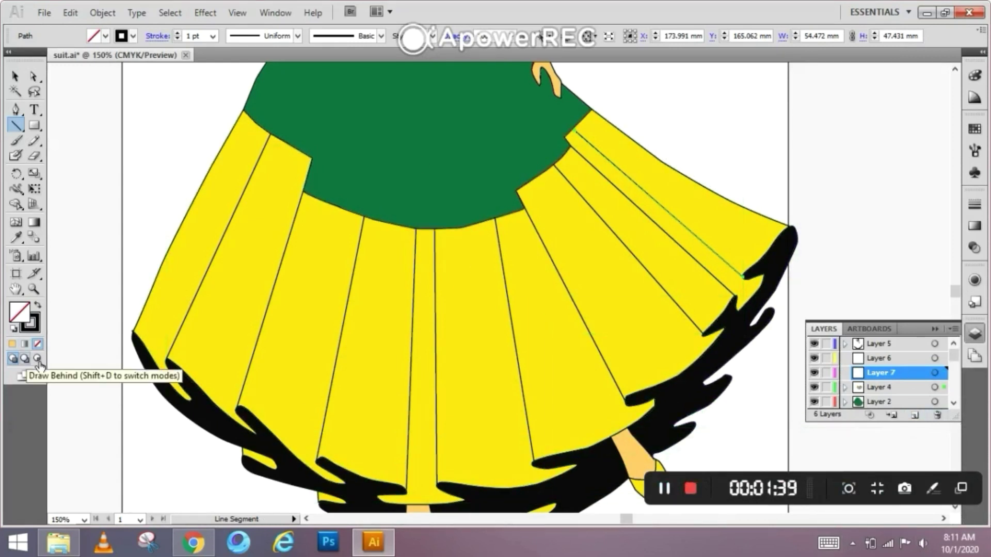
scroll(361, 284, down, 5)
scroll(361, 284, up, 4)
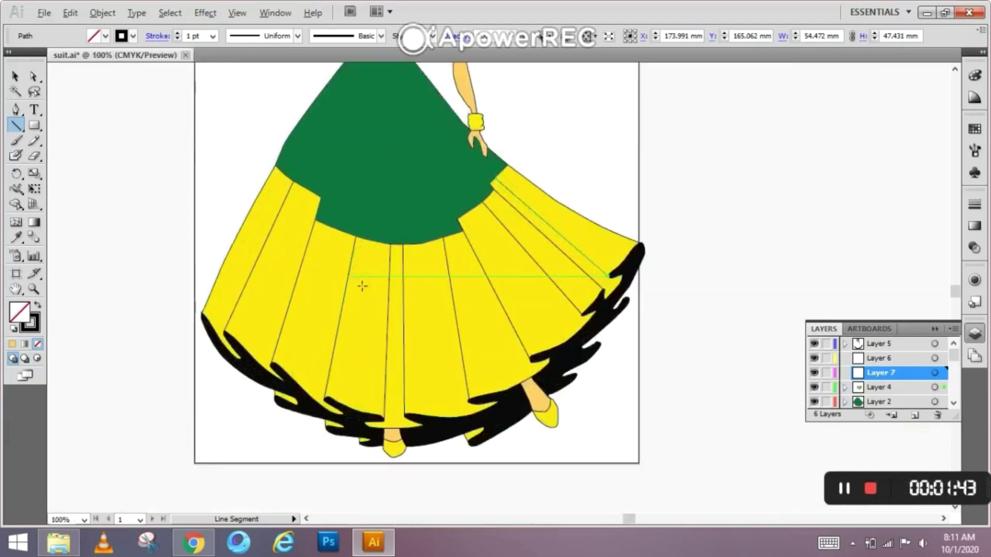
scroll(364, 373, up, 2)
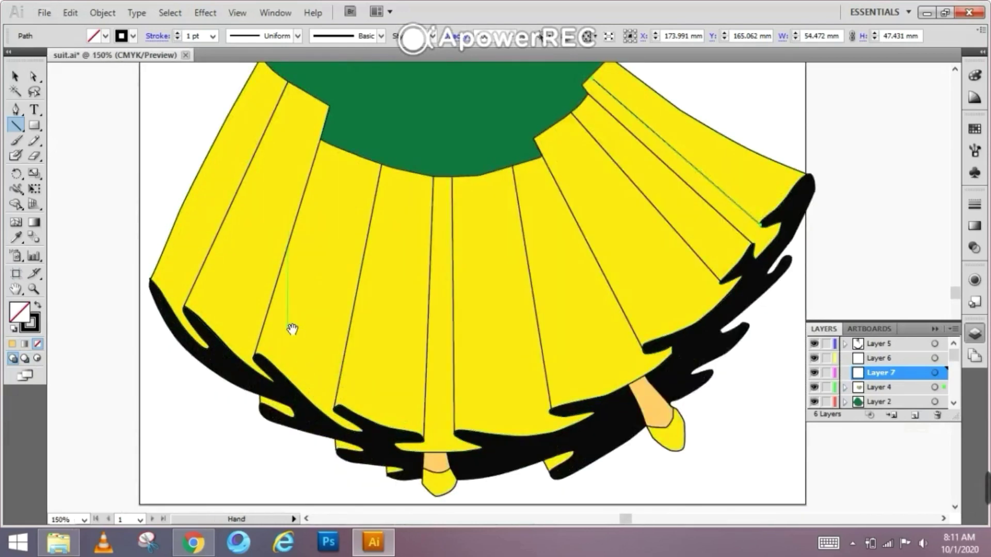
scroll(377, 364, up, 4)
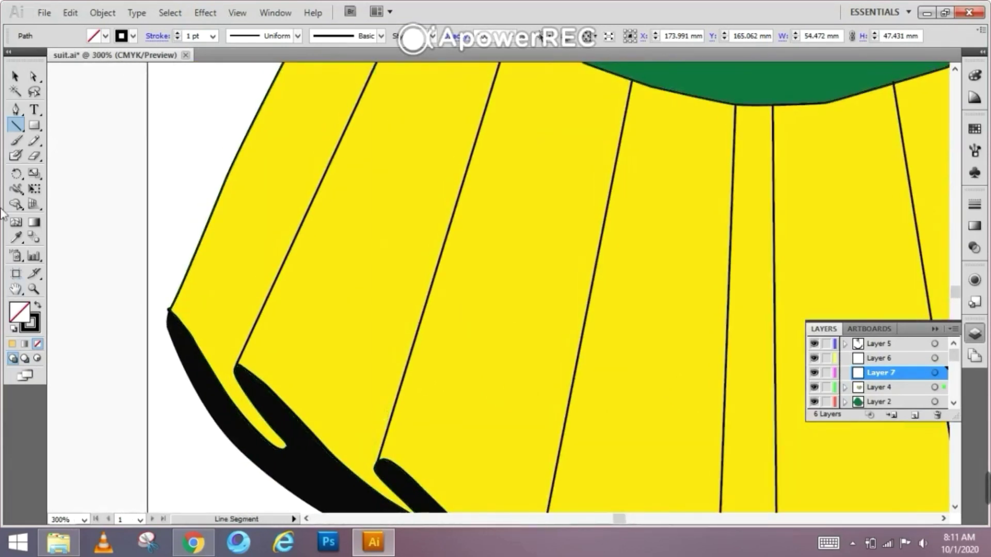
click(16, 140)
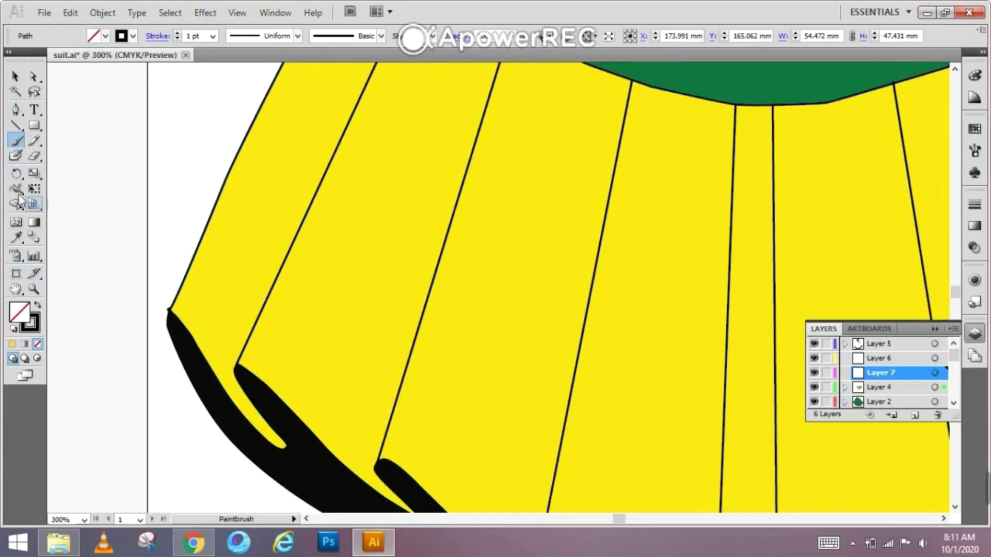
double_click(20, 312)
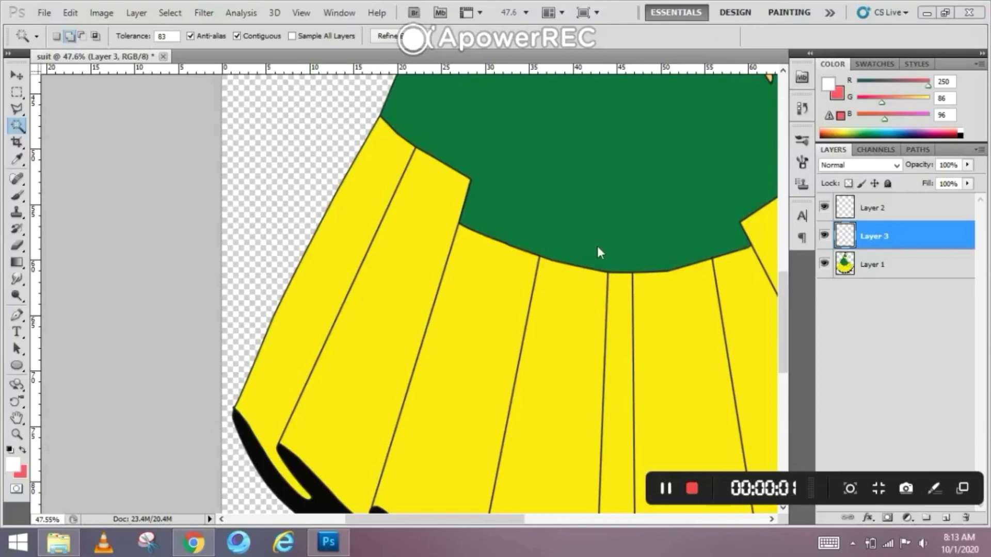
In Photoshop, select the skirt's leftmost pleat with the Magic Wand and set the foreground colour to a slightly darker yellow.
click(712, 282)
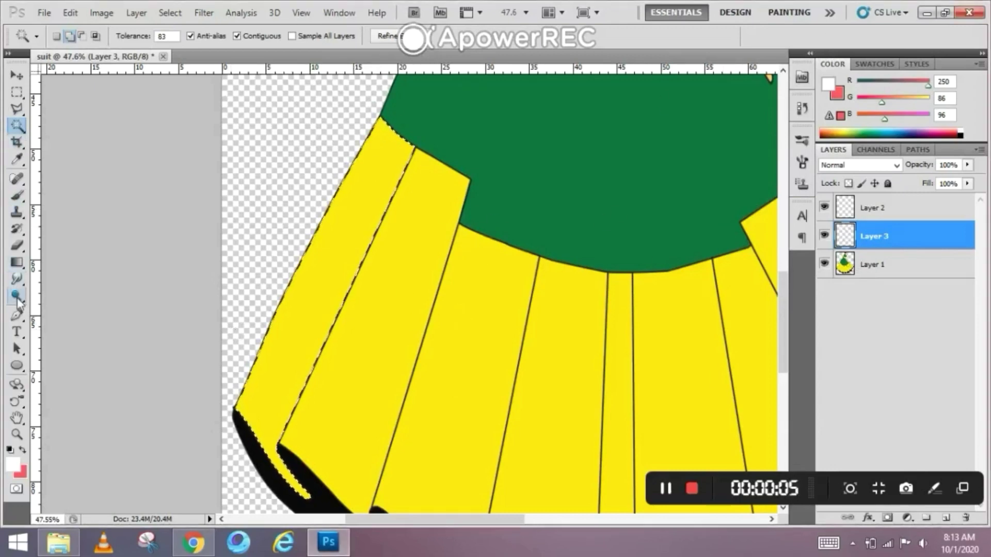
click(13, 464)
click(380, 298)
drag(712, 132, 716, 142)
click(840, 111)
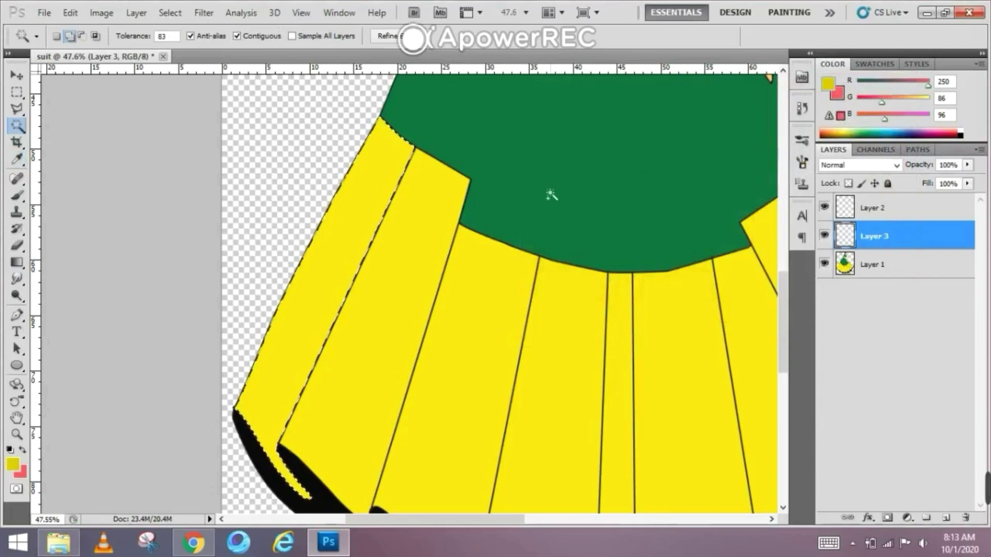
Shade both long edges of the leftmost pleat on Layer 3 with the darker yellow, using a soft 100 px brush.
click(17, 196)
key(bracketleft)
key(bracketleft)
key(bracketleft)
key(bracketleft)
key(bracketleft)
key(bracketleft)
key(bracketleft)
key(bracketleft)
key(bracketleft)
key(bracketleft)
key(bracketleft)
key(bracketleft)
key(bracketleft)
key(bracketleft)
key(bracketleft)
key(bracketleft)
key(bracketleft)
key(bracketleft)
key(bracketleft)
key(bracketleft)
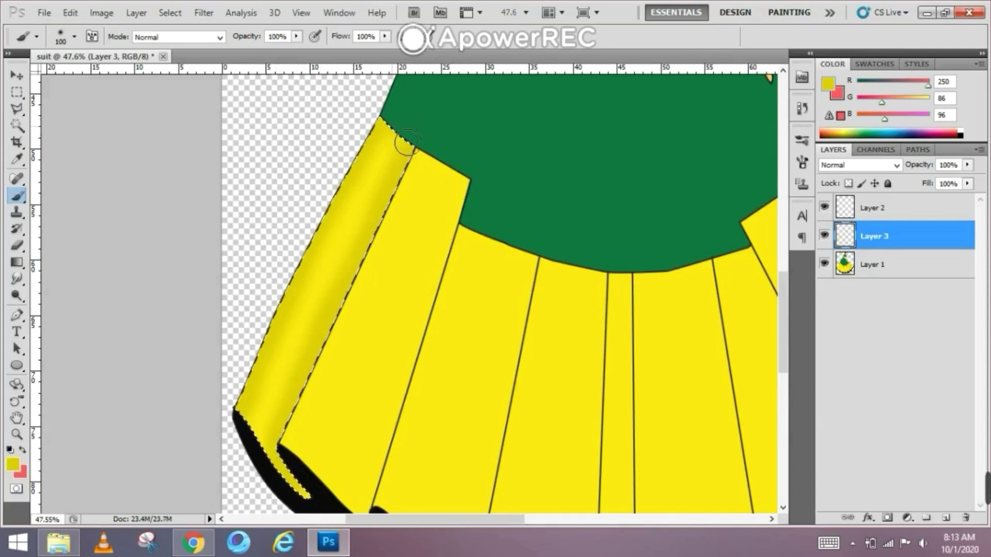
Select the second pleat from the left with the Magic Wand on Layer 1 and add a new layer above Layer 1.
click(924, 262)
click(17, 125)
click(400, 309)
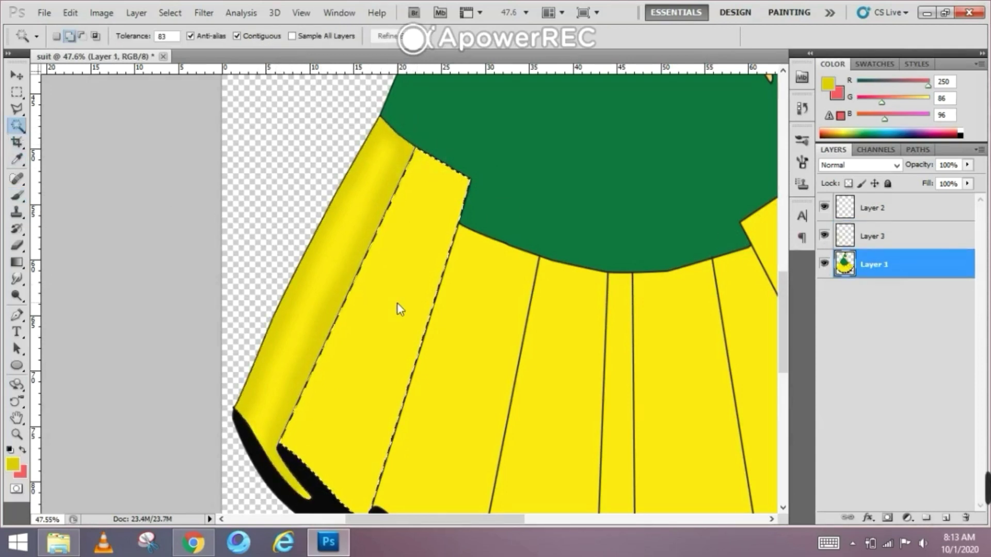
drag(472, 401, 425, 366)
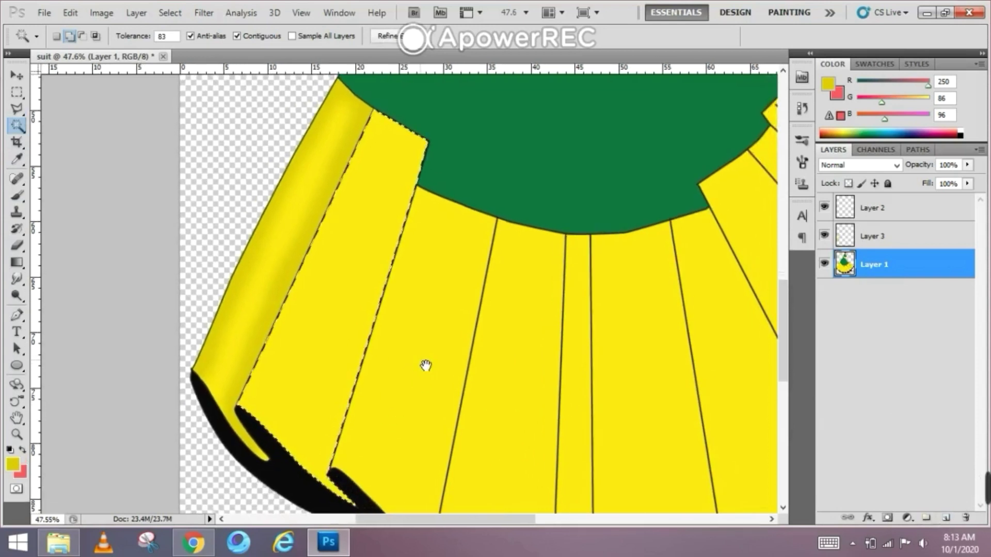
click(17, 196)
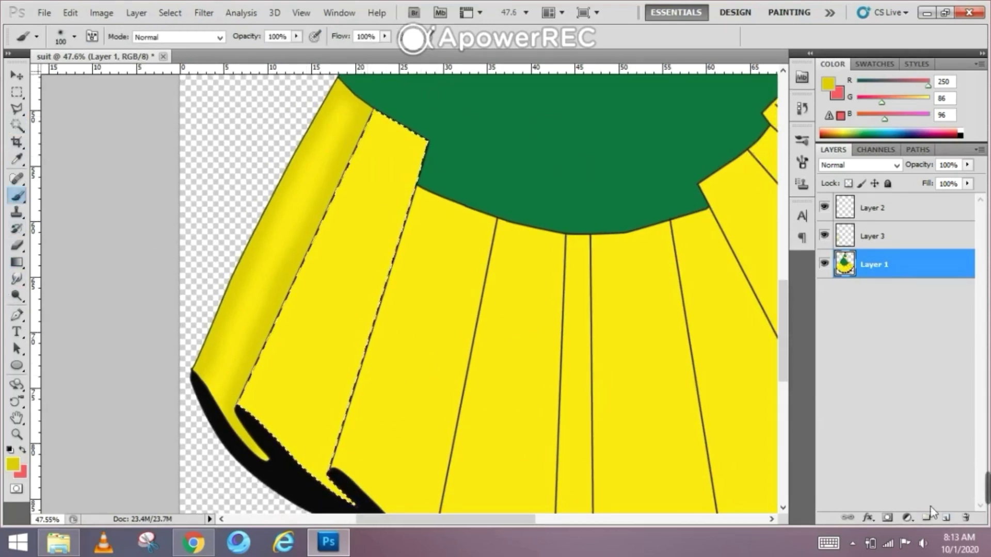
click(948, 516)
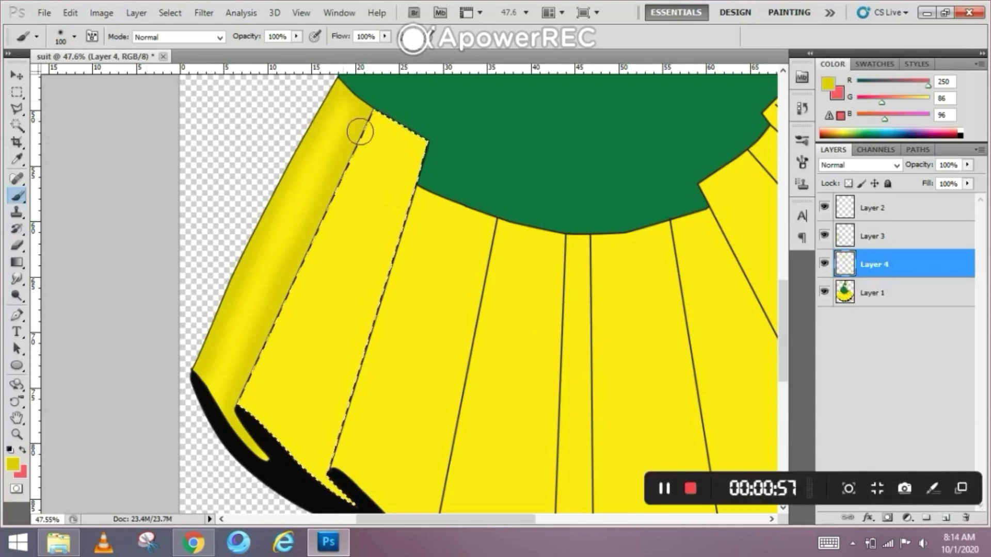
Brush darker yellow shading along the second pleat's sides and top edge on the new layer, and make Layer 1 active again.
drag(341, 232, 302, 331)
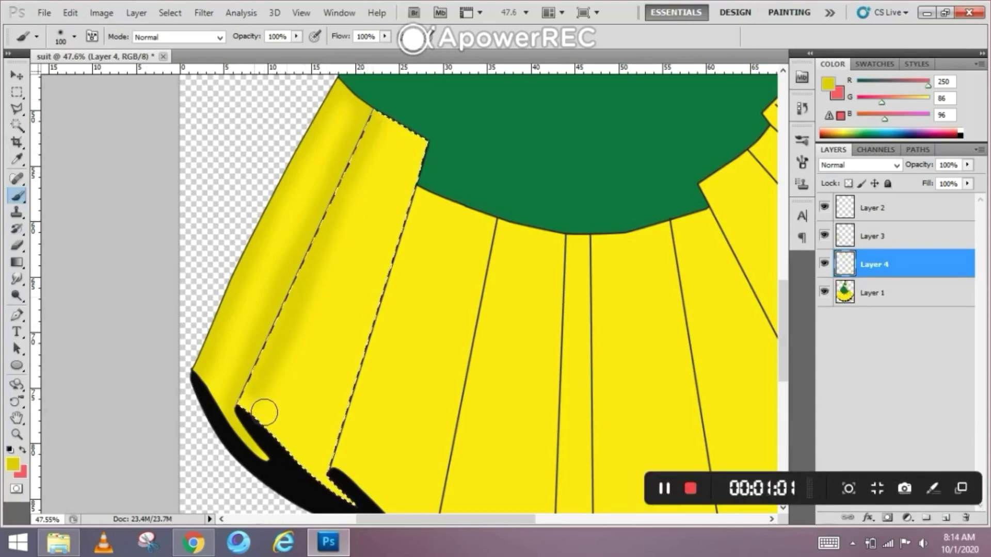
mouse_move(264, 413)
mouse_down()
mouse_move(328, 353)
mouse_move(392, 126)
mouse_up()
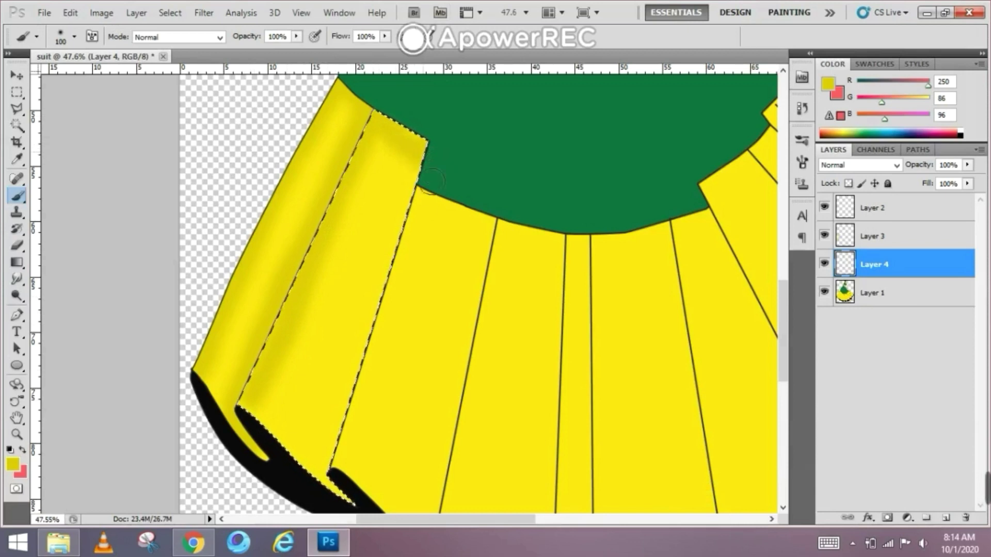
scroll(350, 449, down, 2)
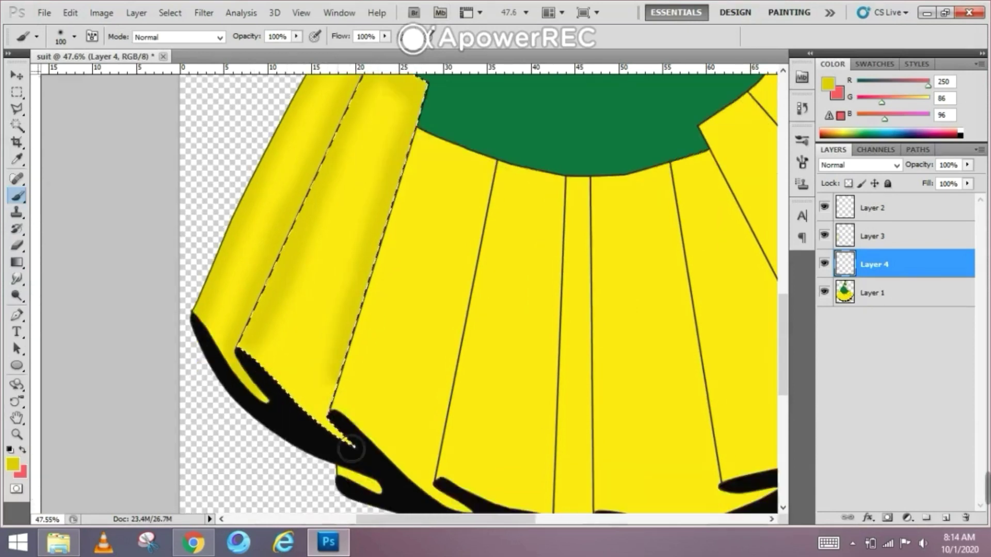
drag(355, 384, 351, 438)
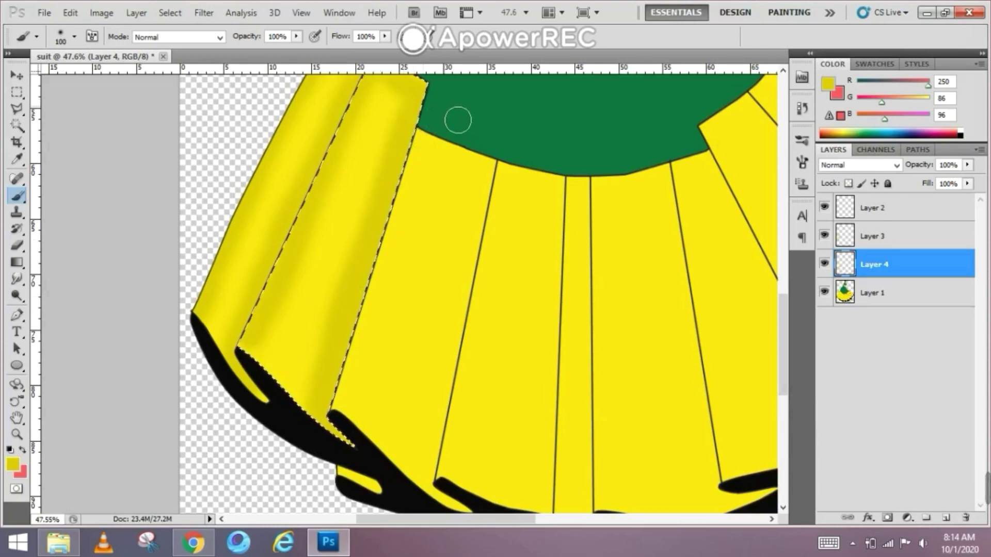
key(alt+bracketleft)
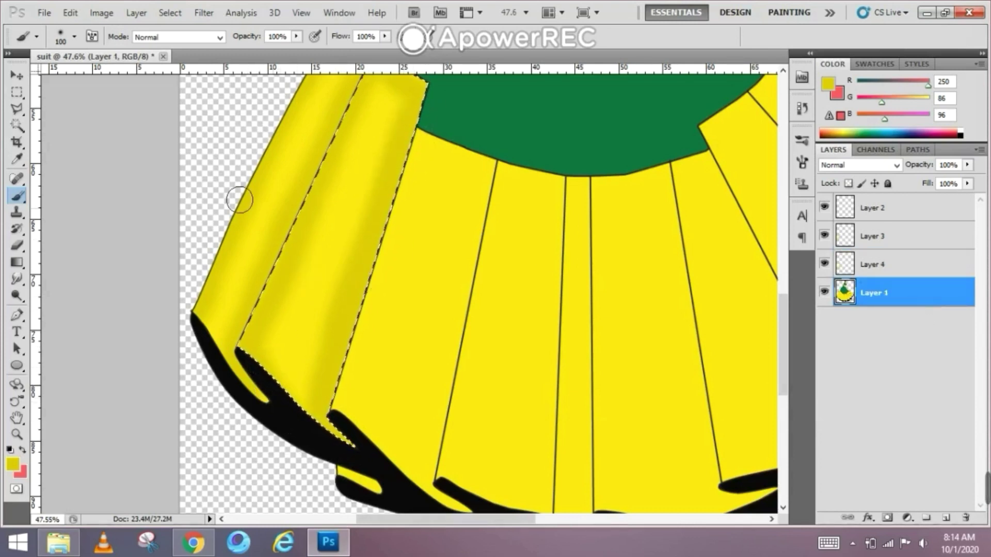
Select only the skirt's third pleat from the left with the Magic Wand on Layer 1 and add a new layer above Layer 1.
click(16, 127)
click(467, 277)
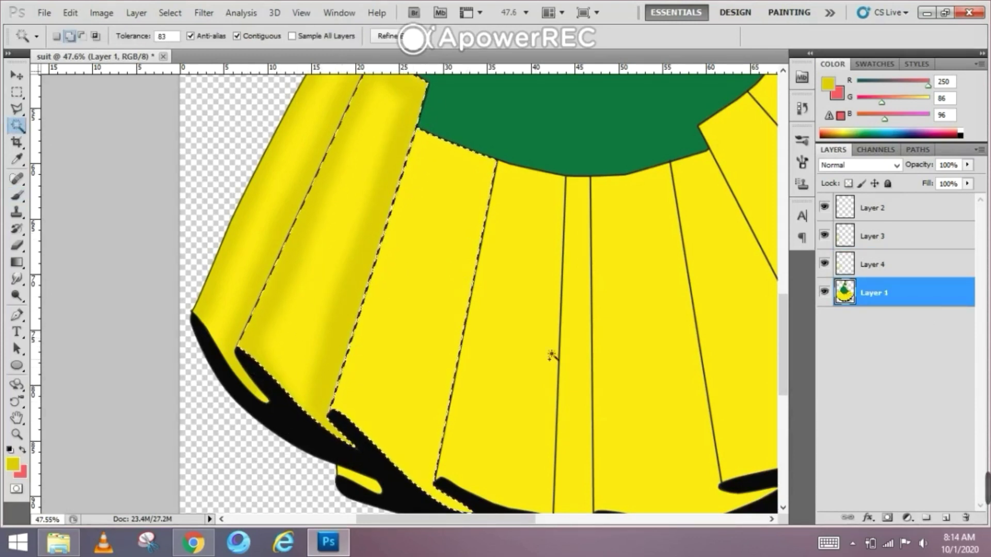
key(ctrl+shift+alt+n)
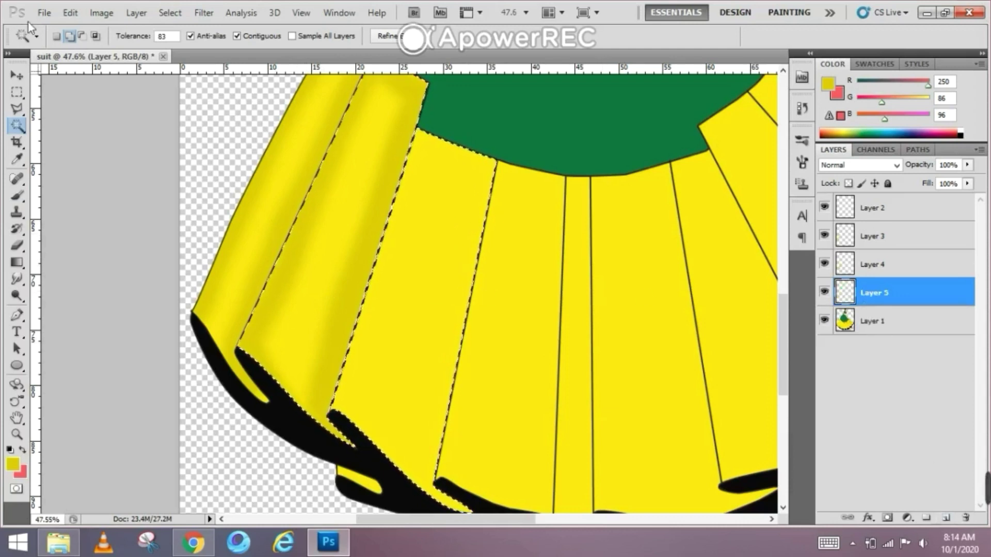
click(82, 36)
click(347, 228)
click(445, 204)
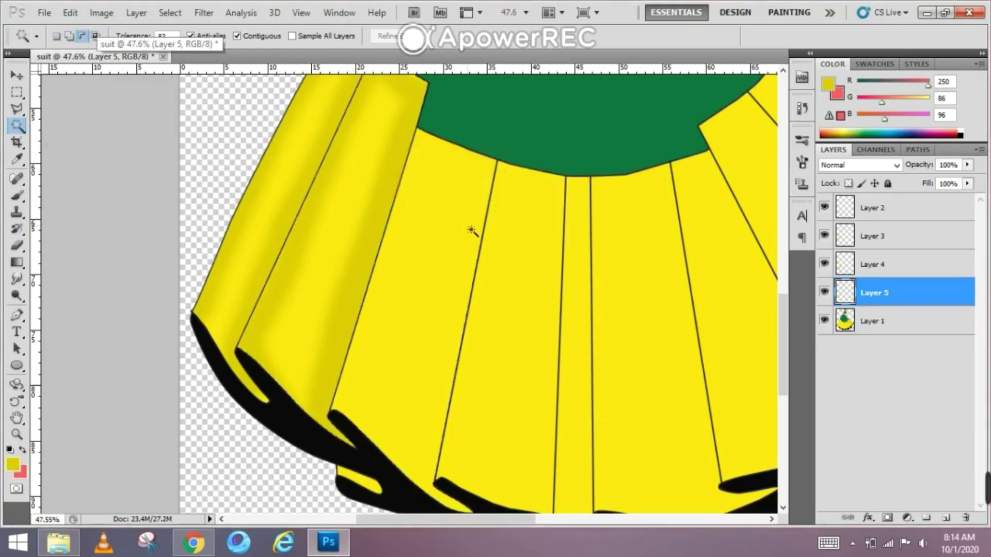
click(876, 320)
click(438, 297)
click(871, 293)
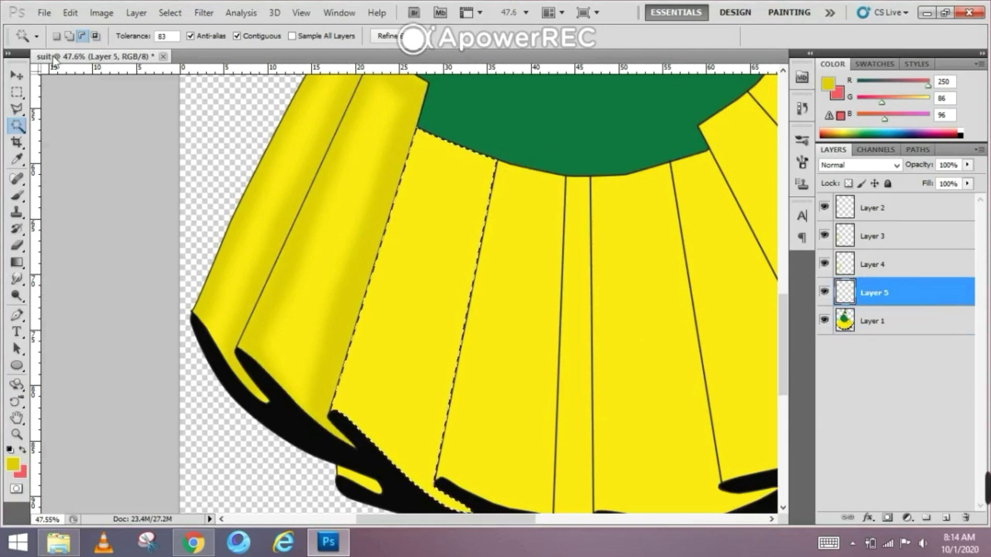
Brush darker yellow shading along the third pleat's sides and top edge on the new layer.
key(b)
mouse_move(427, 148)
mouse_down()
mouse_move(362, 394)
mouse_move(405, 308)
mouse_move(420, 164)
mouse_move(428, 155)
mouse_move(509, 180)
mouse_move(478, 272)
mouse_move(442, 447)
mouse_up()
scroll(444, 454, down, 1)
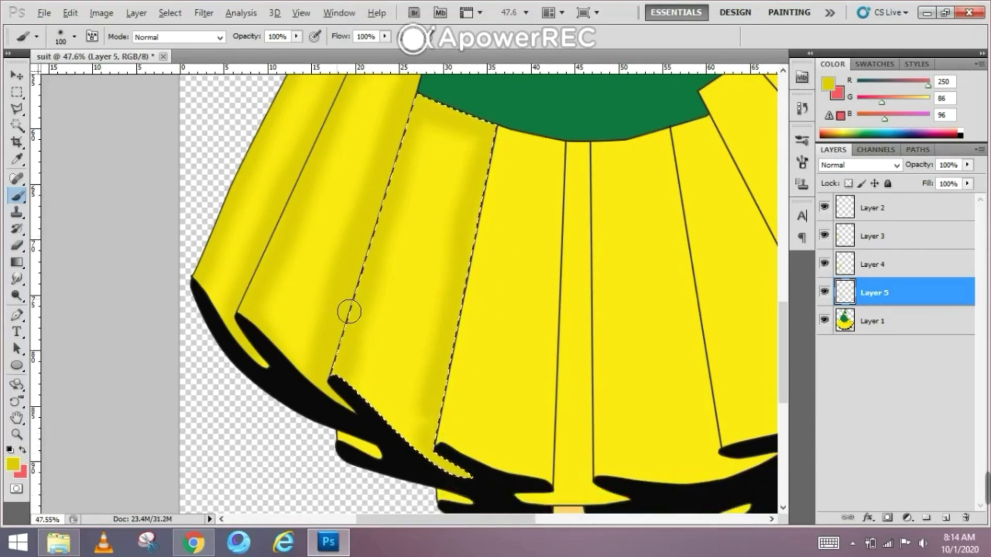
scroll(346, 307, down, 2)
scroll(343, 304, down, 2)
scroll(501, 222, up, 3)
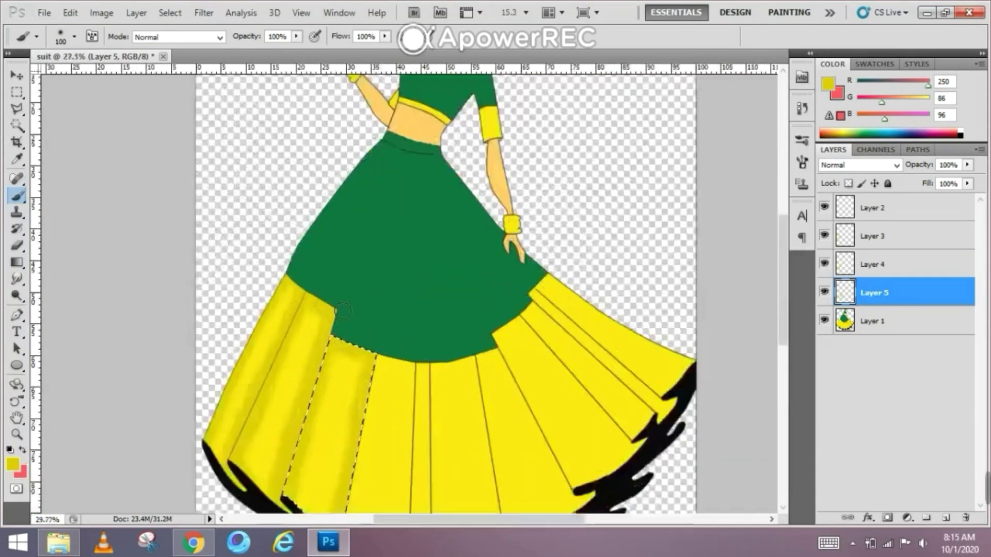
scroll(503, 224, up, 3)
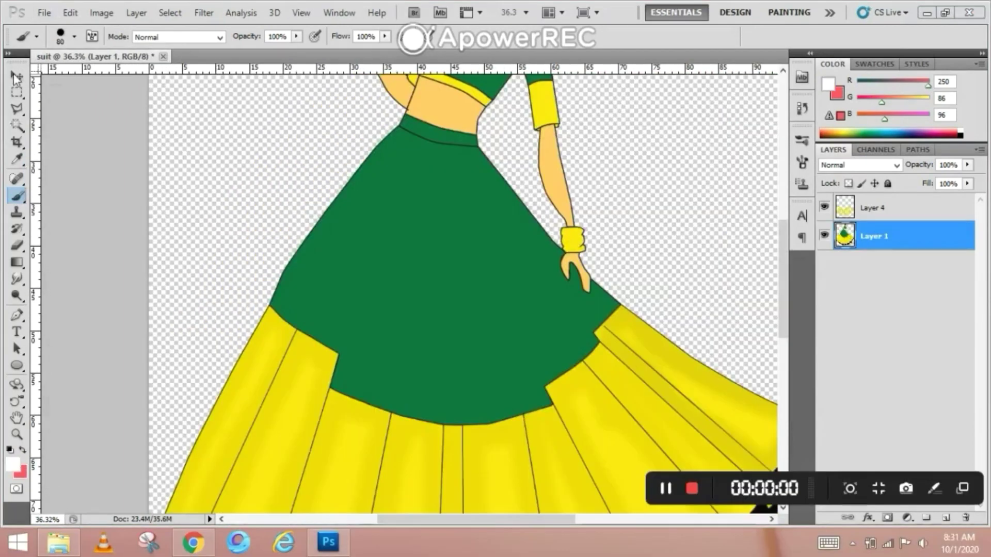
Select the green upper skirt with the Magic Wand on Layer 1 and add a new layer above it.
click(17, 126)
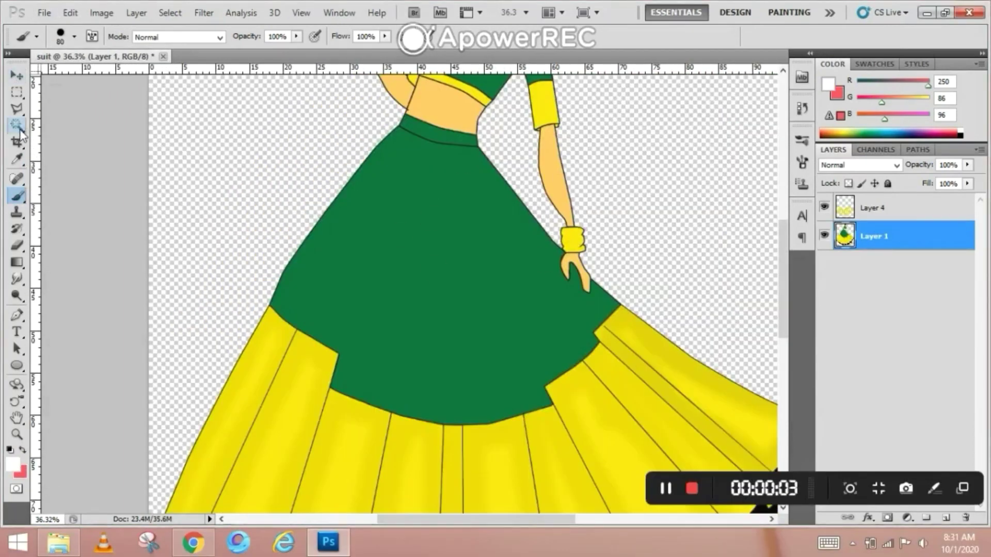
click(395, 285)
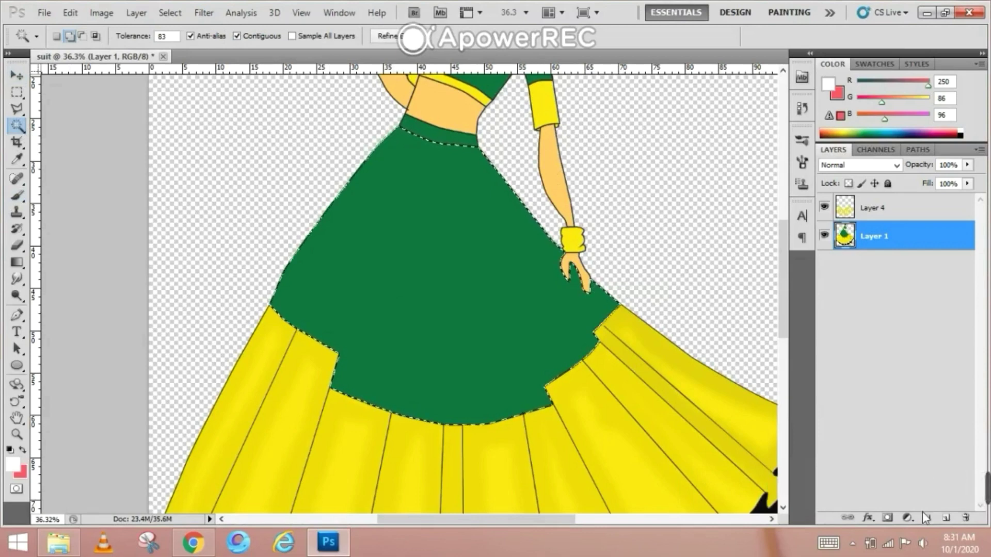
click(948, 518)
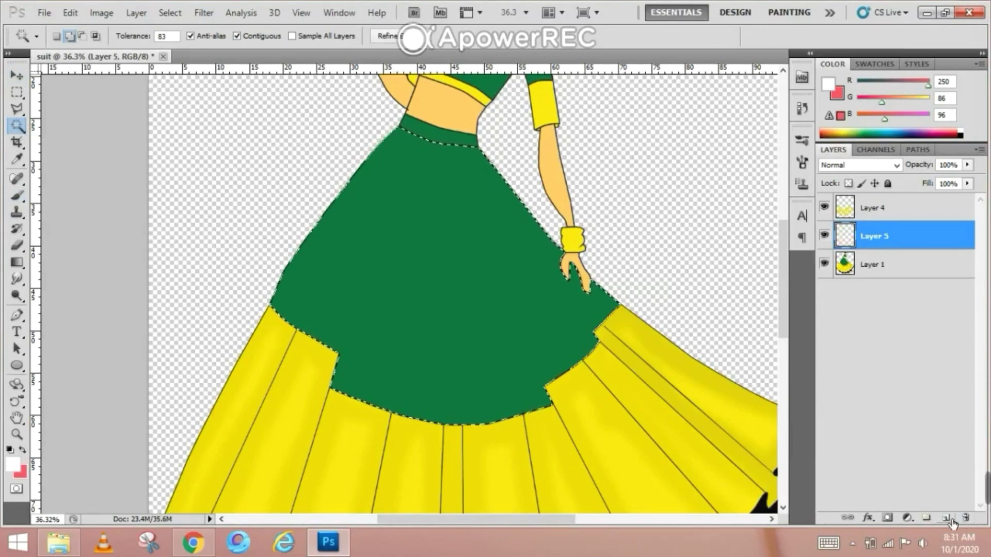
Switch to the Brush tool and set the foreground colour to a darker green, #01602b, based on the skirt's green.
click(17, 196)
click(13, 465)
click(423, 289)
click(708, 222)
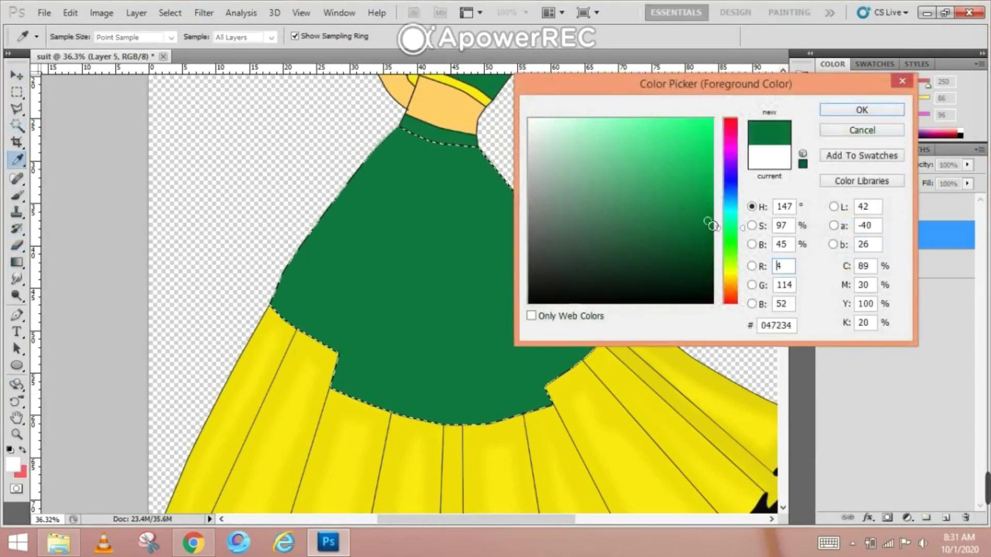
click(685, 267)
click(861, 109)
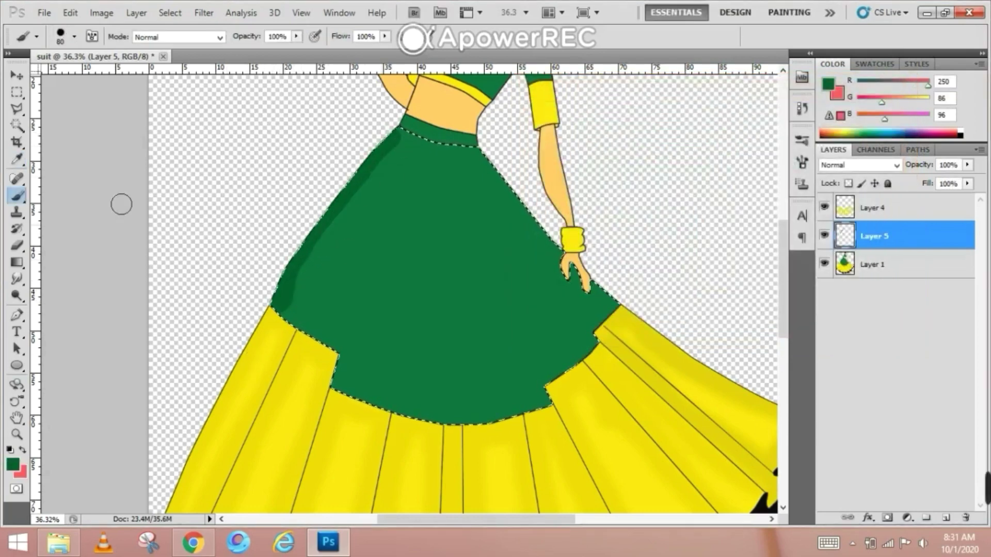
Shade the green skirt's edges and paint long folds from waist to hem with a soft 80 px brush at 0% hardness.
click(74, 36)
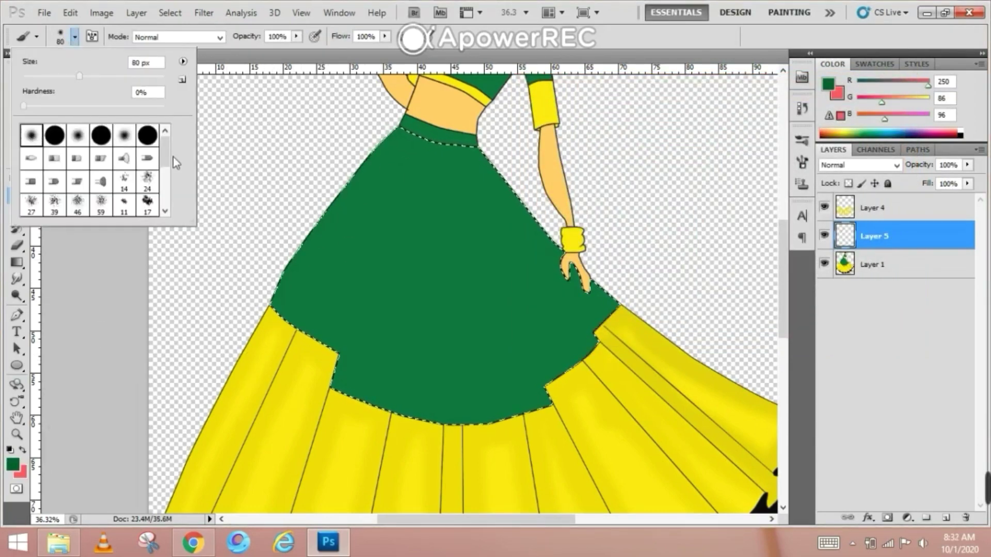
drag(403, 137, 393, 161)
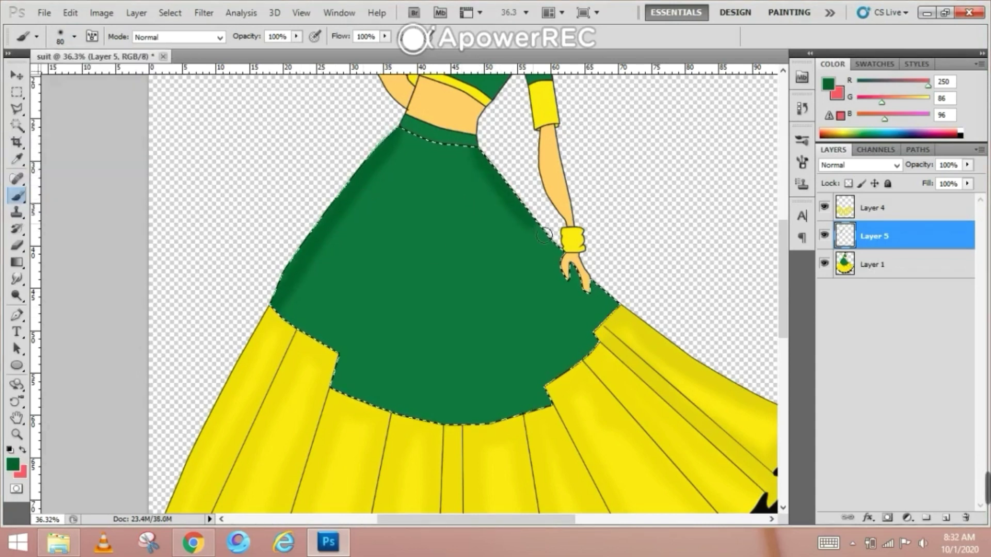
mouse_move(607, 293)
mouse_down()
mouse_move(629, 312)
mouse_move(603, 310)
mouse_up()
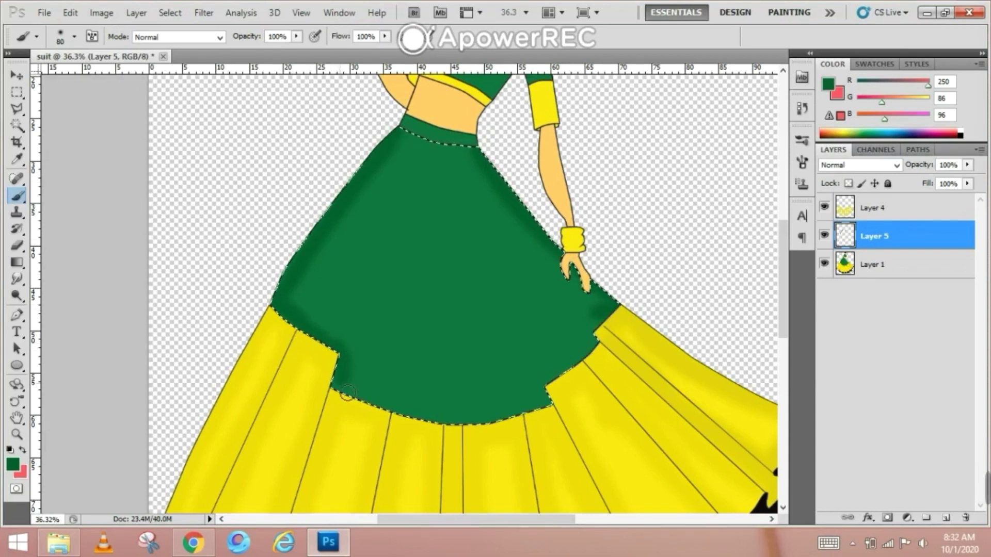
mouse_move(523, 416)
mouse_down()
mouse_move(609, 370)
mouse_move(608, 319)
mouse_move(562, 403)
mouse_move(543, 416)
mouse_up()
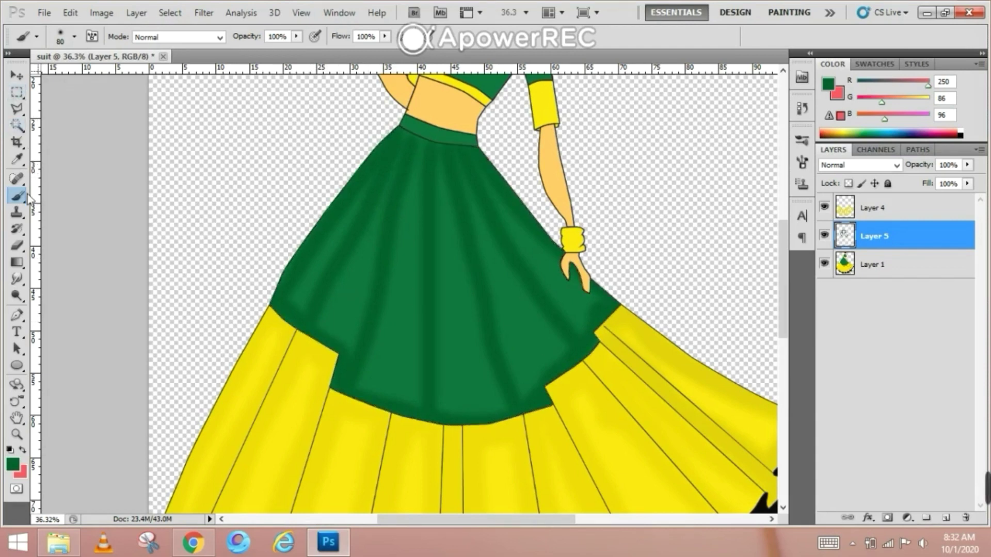
Reselect the whole green upper skirt with the Magic Wand on Layer 1, and make Layer 5 active again.
click(24, 126)
click(872, 264)
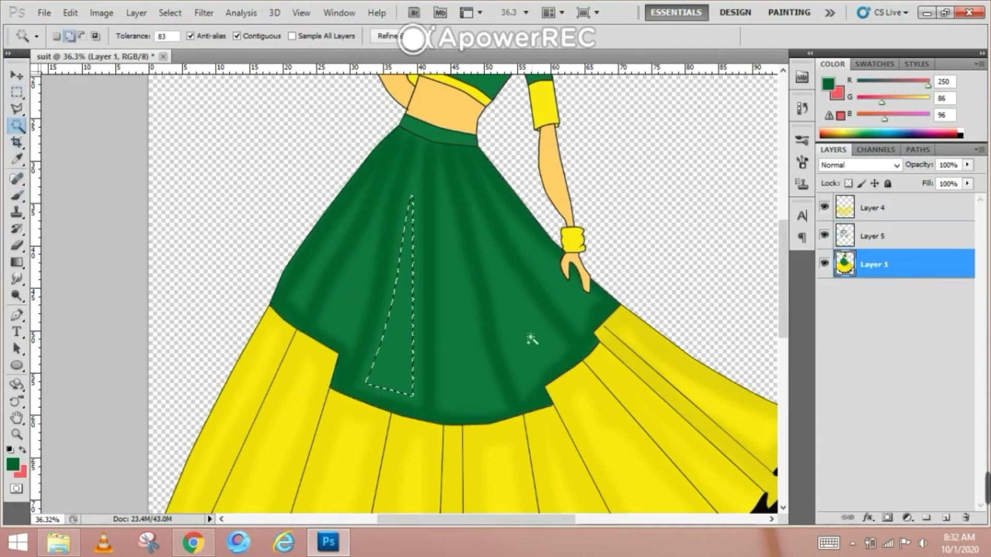
click(475, 364)
click(917, 245)
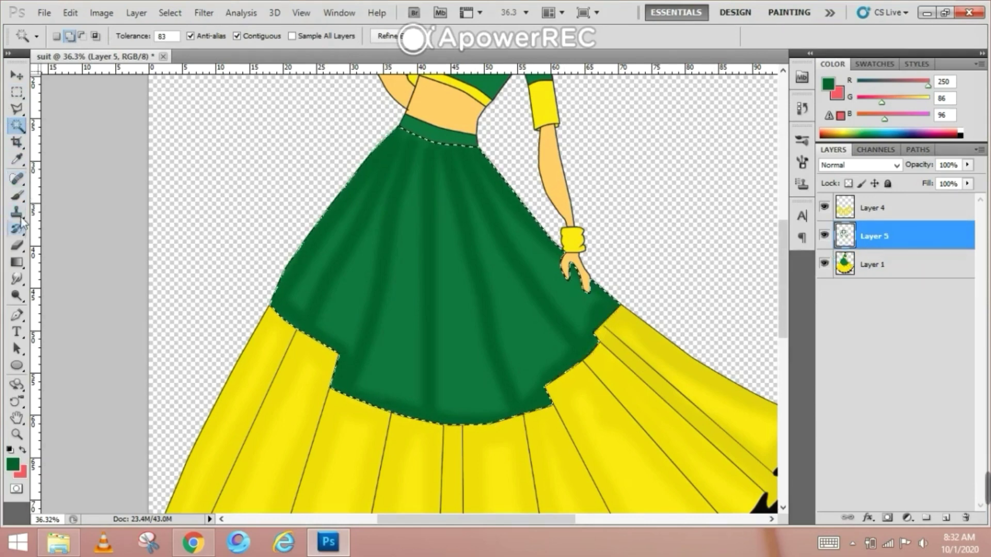
Choose the outlined star brush at 80 px and set the foreground colour to a bright green.
click(16, 195)
click(75, 36)
scroll(80, 180, down, 5)
click(84, 162)
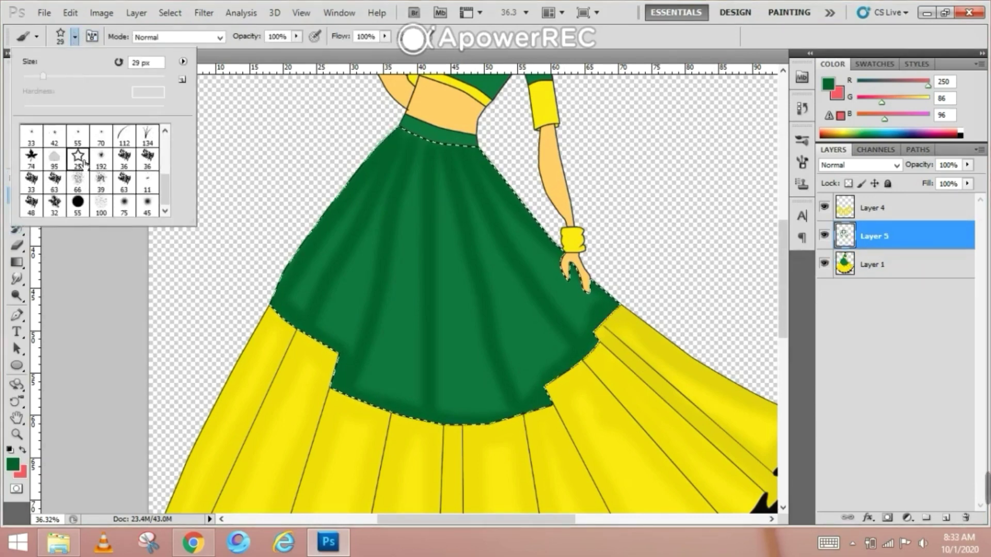
click(160, 295)
click(12, 464)
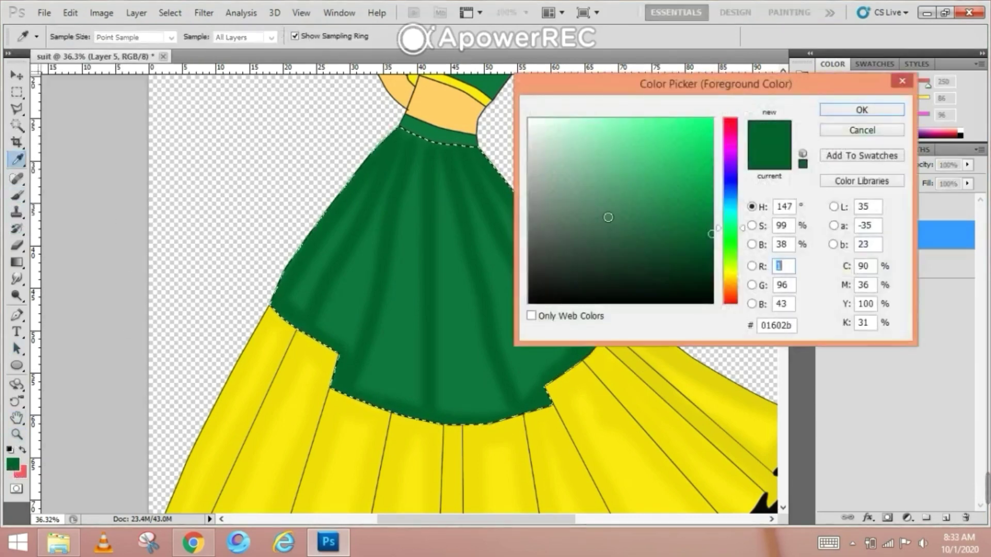
click(711, 133)
click(861, 109)
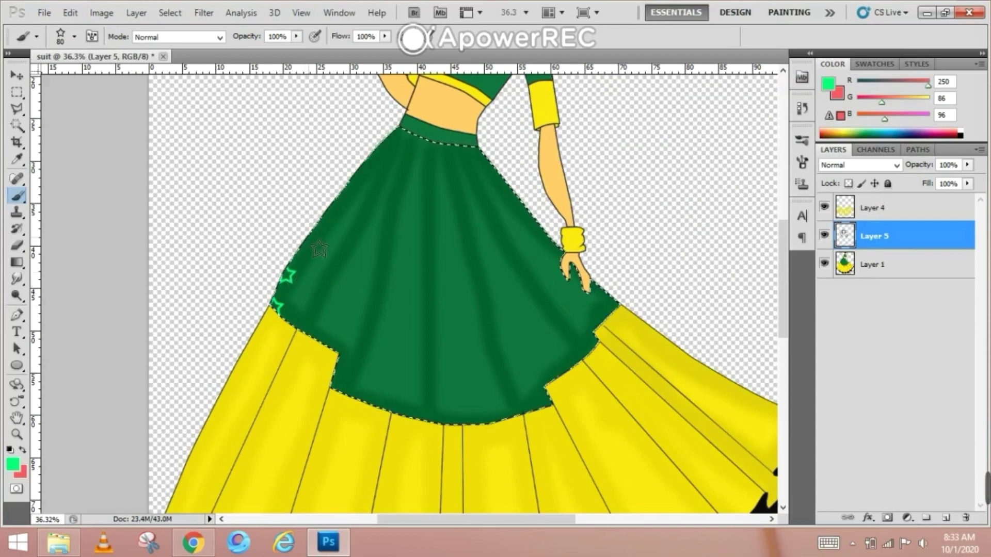
Stamp bright green stars along the green skirt's left edge, waistline and right edge on Layer 5.
click(308, 240)
click(340, 198)
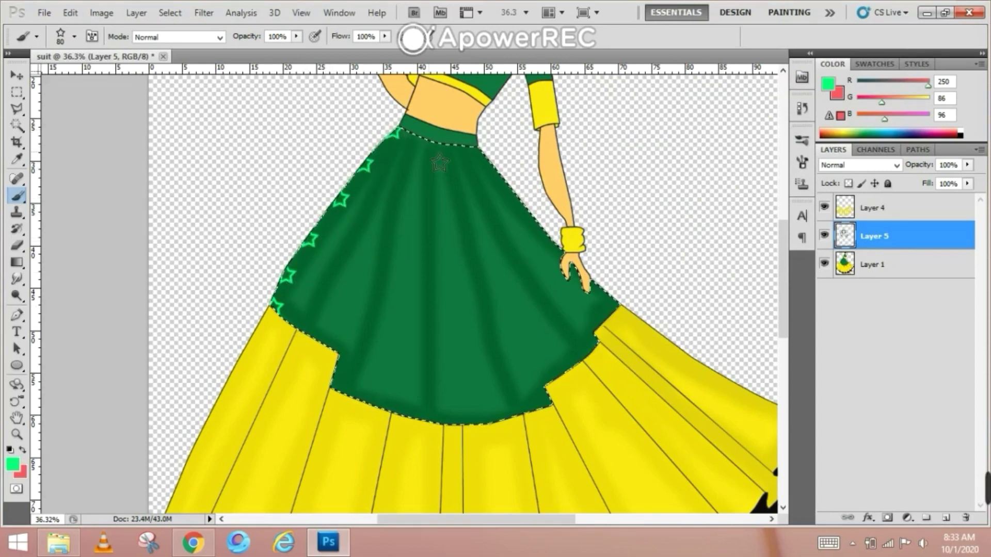
click(438, 148)
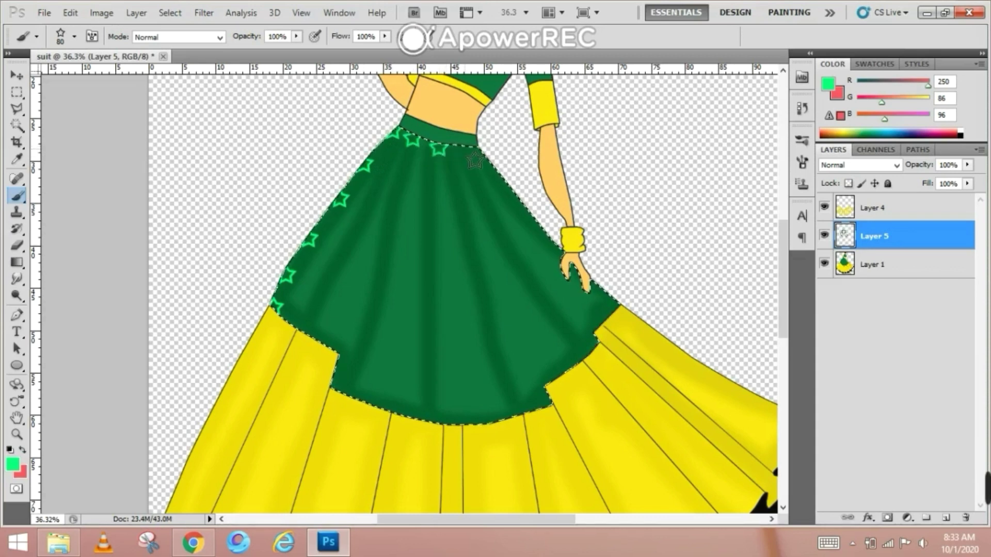
click(463, 151)
click(482, 155)
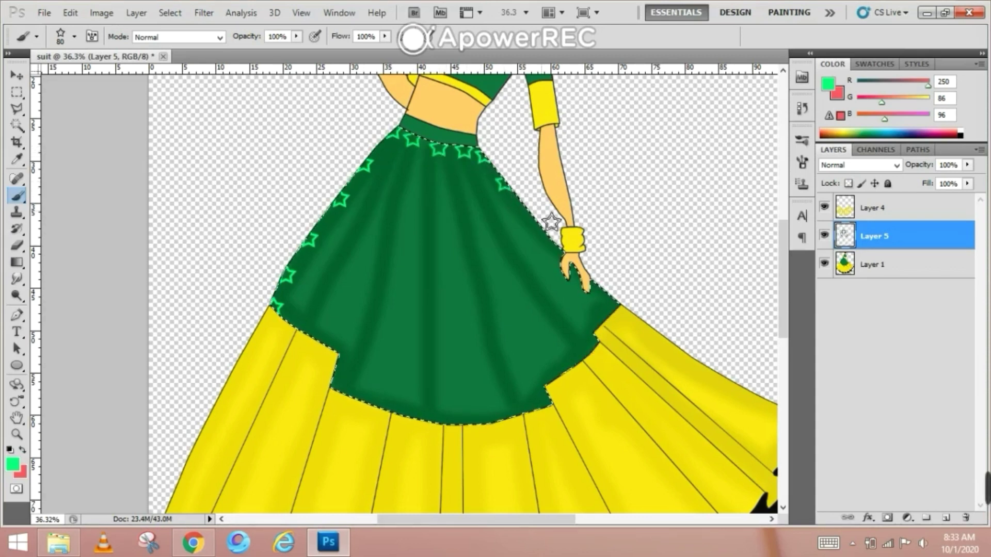
click(550, 243)
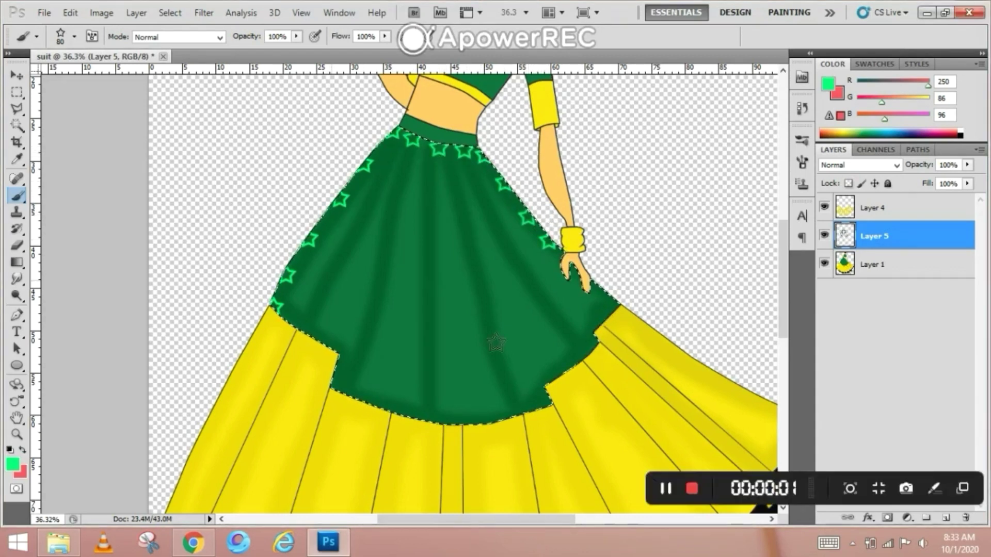
click(607, 302)
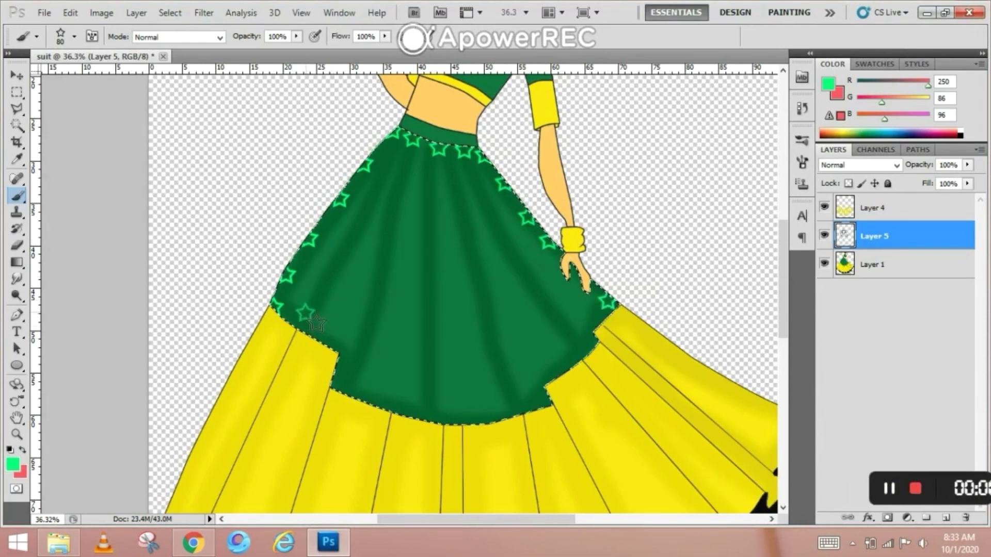
Stamp a row of bright green stars along the green skirt's lower hem from left to right.
click(305, 312)
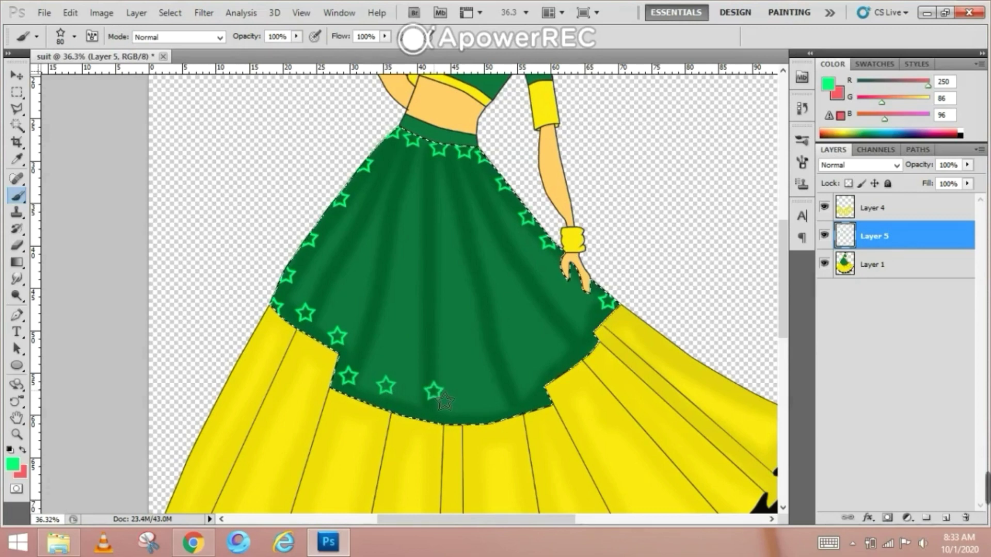
click(434, 391)
click(479, 399)
click(523, 380)
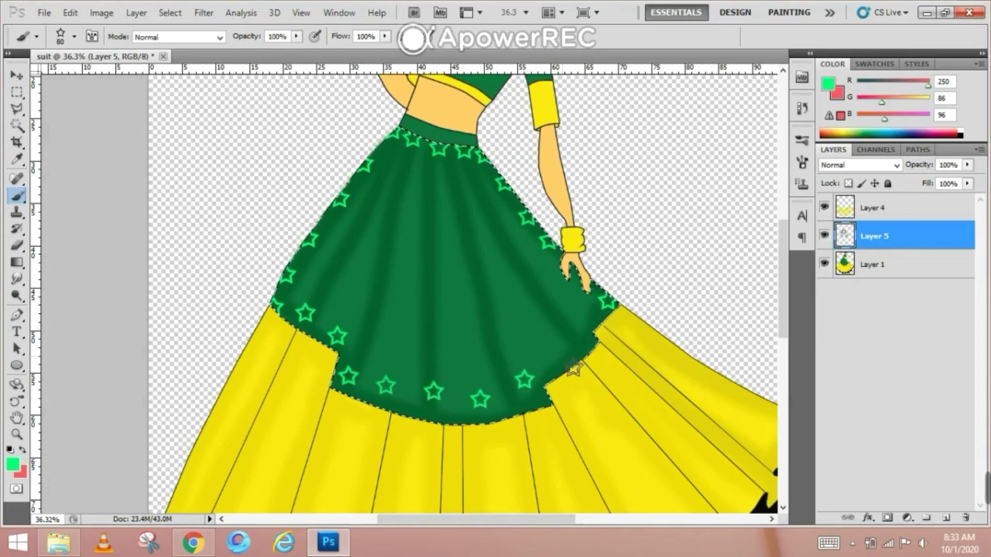
click(557, 356)
click(579, 316)
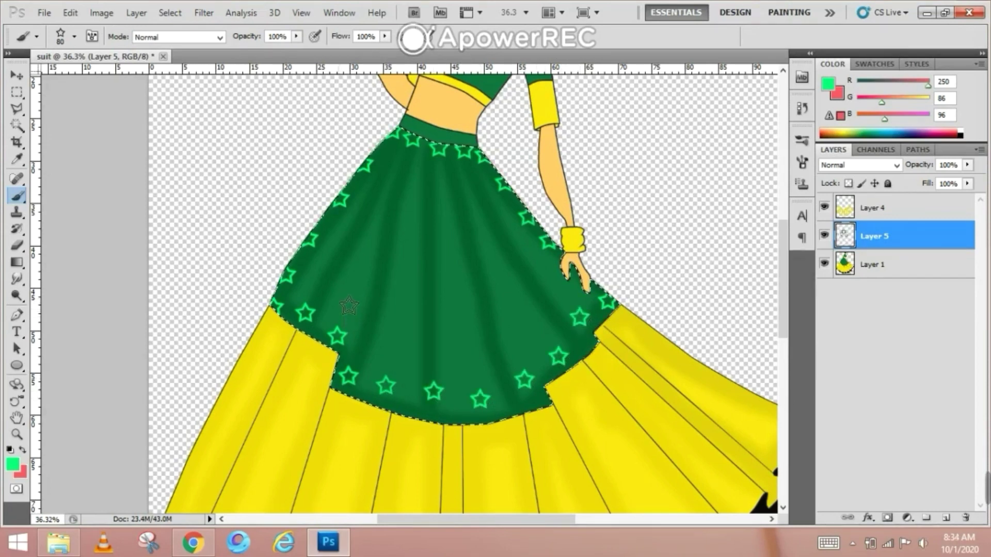
Fill the inside of the green skirt with evenly scattered bright green stars, working from the hem up towards the waist.
click(336, 285)
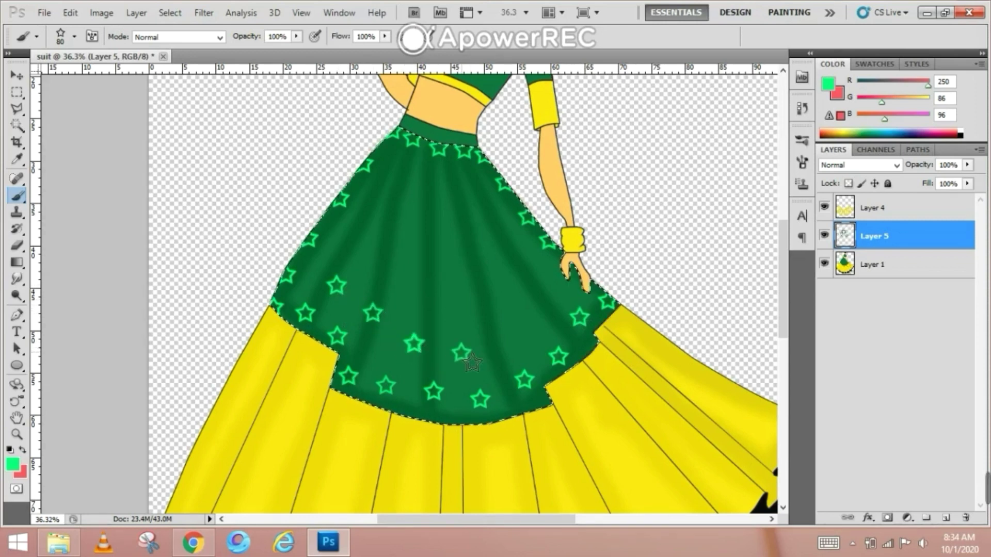
click(549, 298)
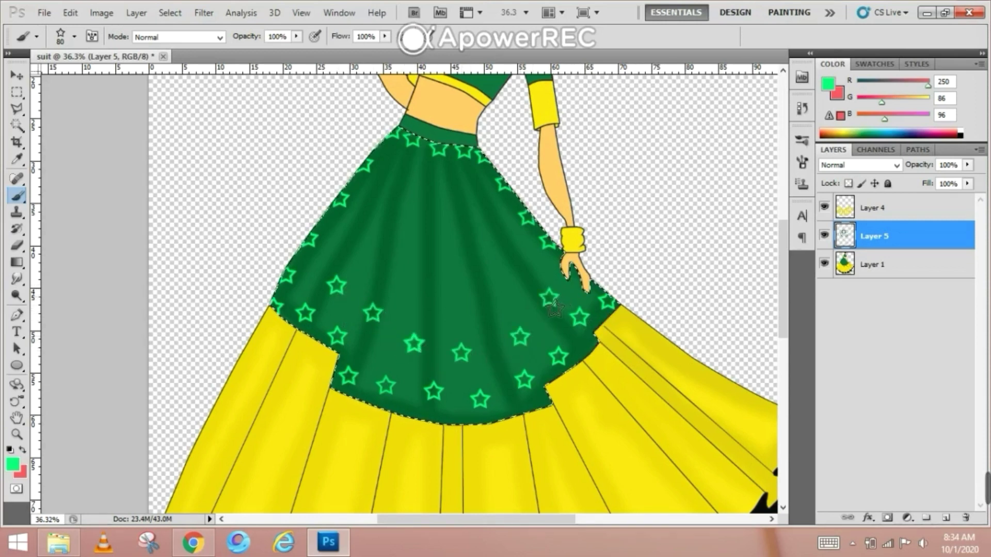
click(513, 284)
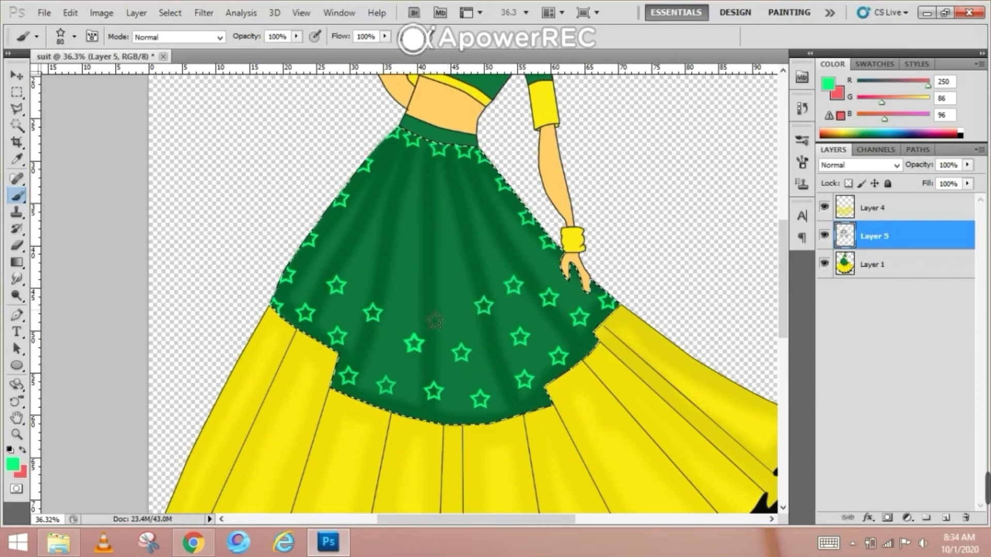
click(436, 305)
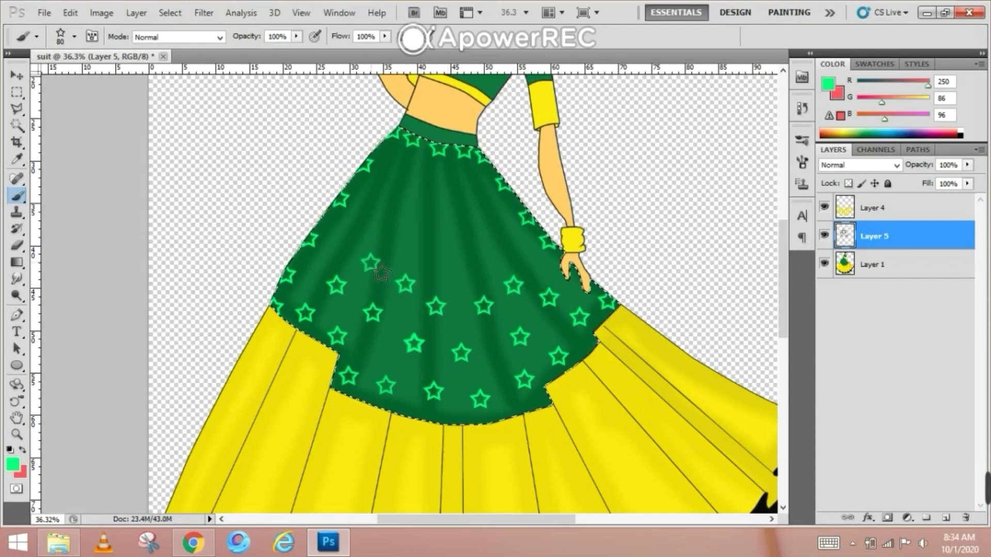
click(405, 221)
click(457, 271)
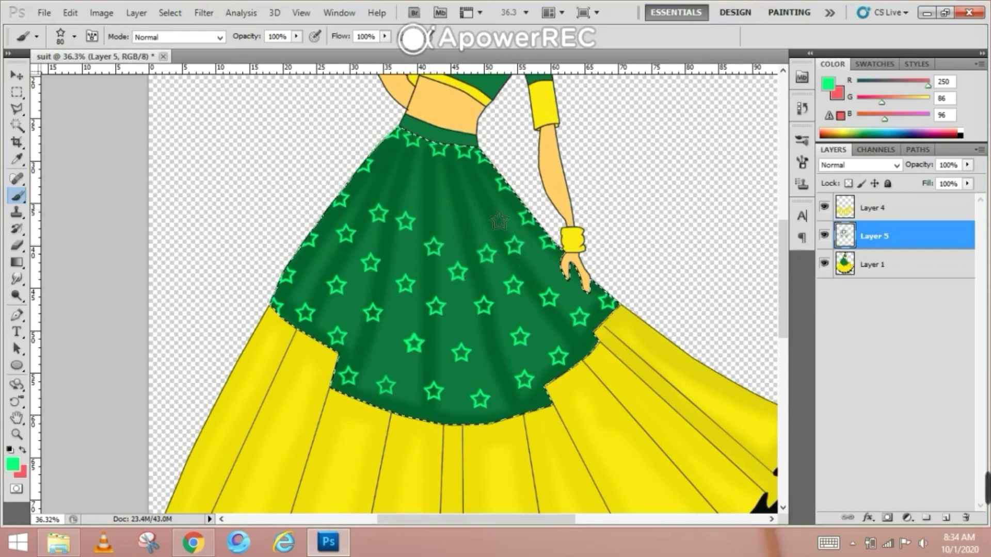
click(424, 195)
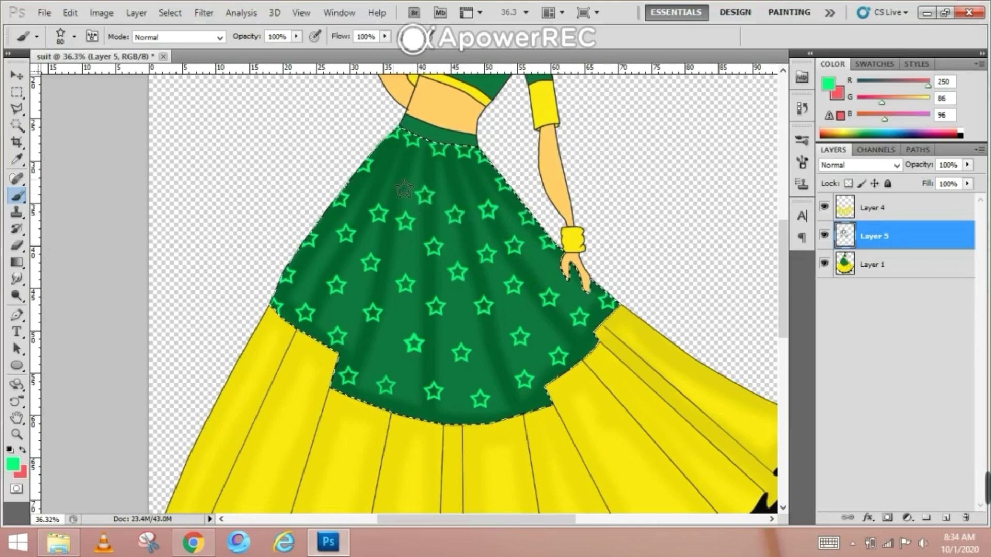
Stamp two more bright green stars in the gaps just below the skirt's waistline on Layer 5.
click(393, 178)
click(457, 181)
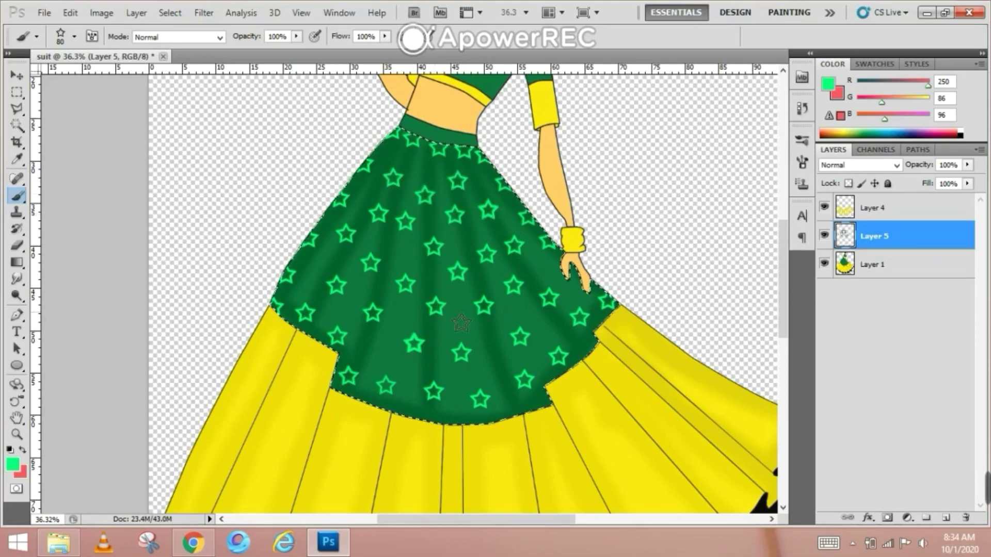
scroll(461, 322, down, 5)
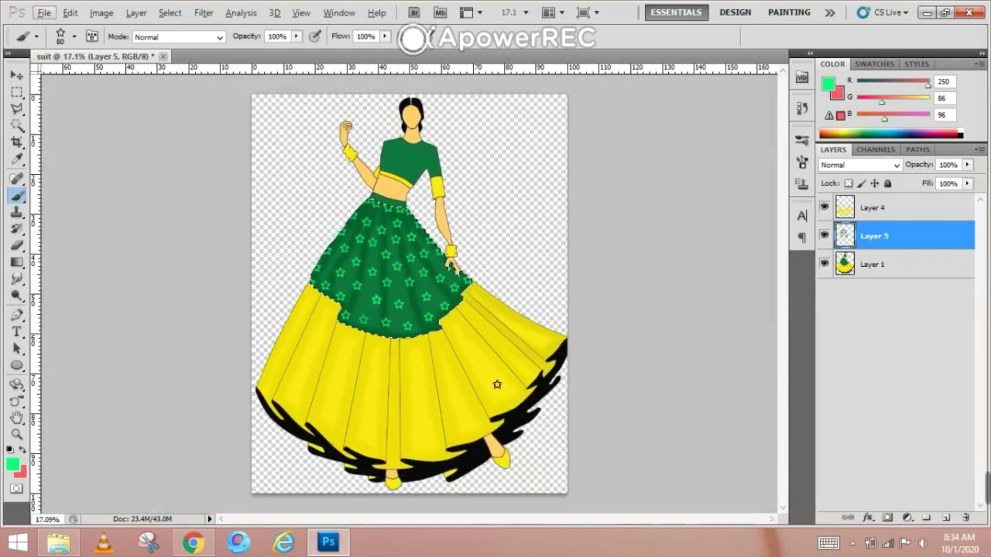
Select the green blouse on Layer 1 with the Magic Wand and scatter bright green stars across it on a new layer.
click(904, 267)
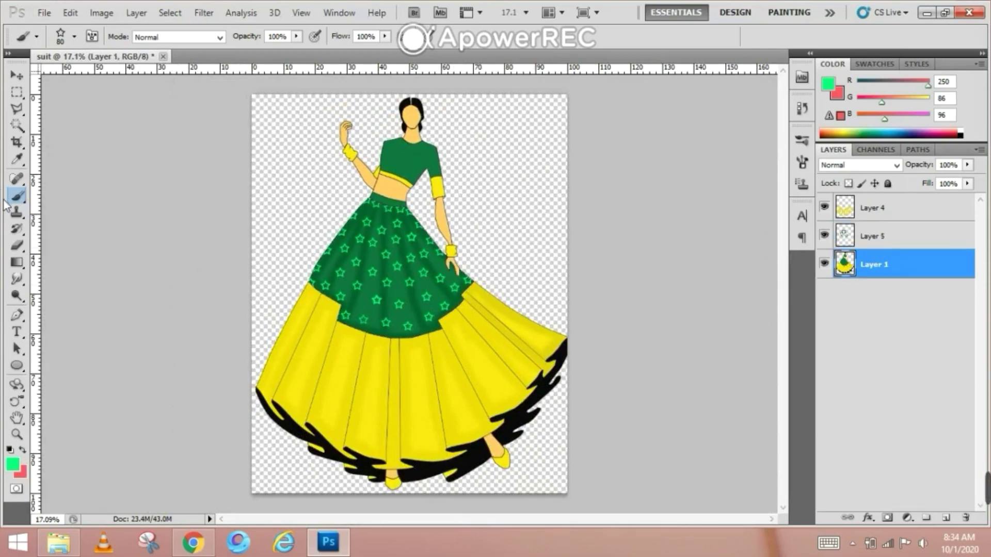
click(17, 125)
scroll(396, 273, up, 5)
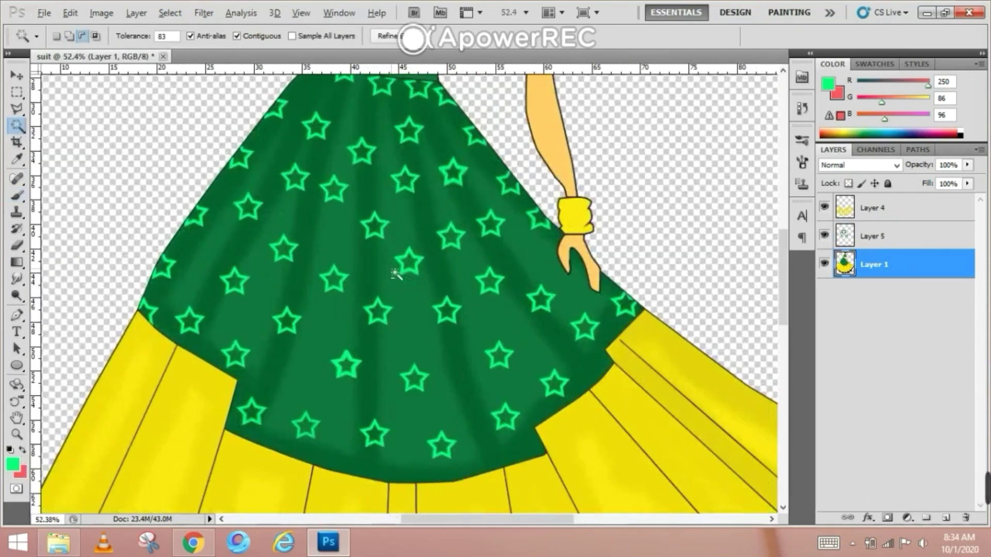
scroll(396, 274, up, 5)
click(17, 196)
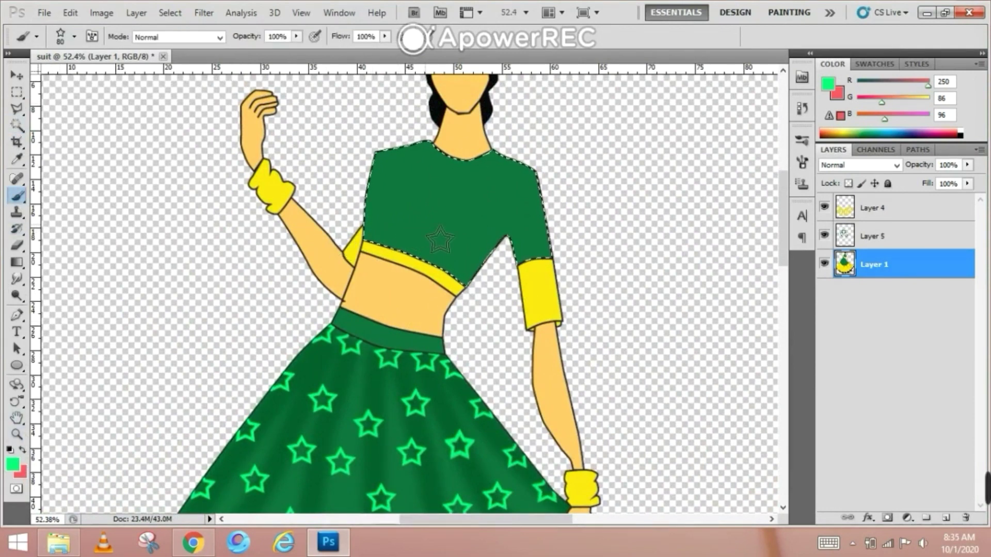
click(948, 518)
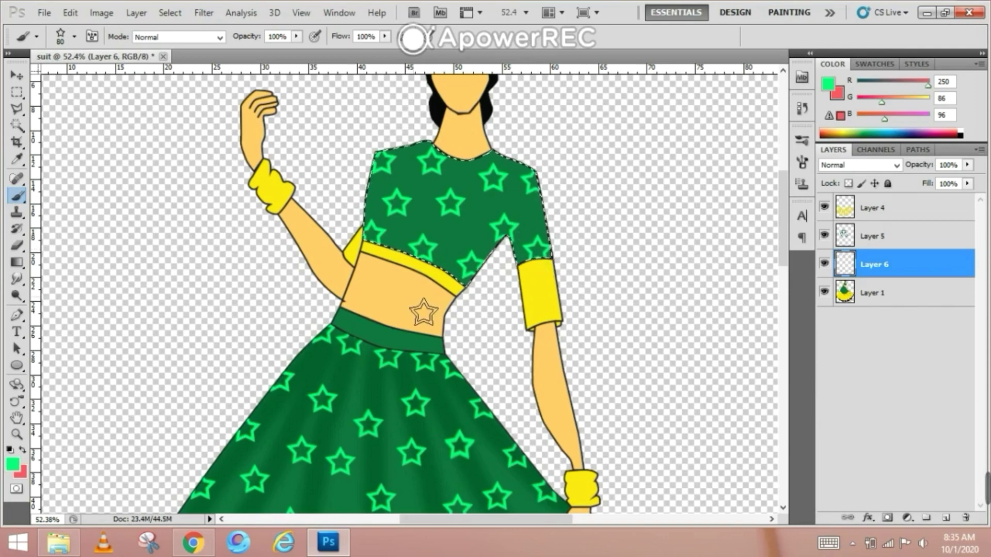
scroll(423, 312, down, 4)
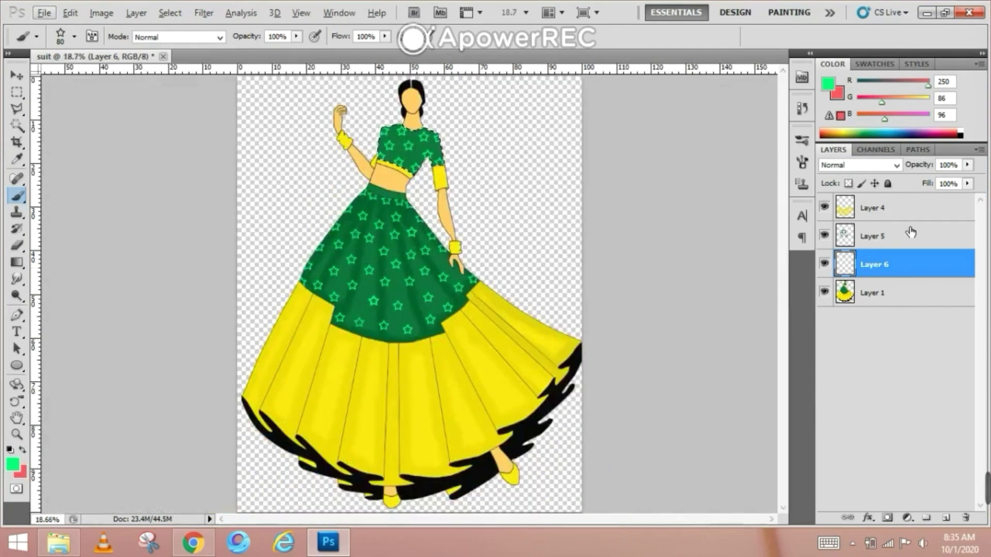
Make Layer 1 active again and switch to the Magic Wand tool.
click(914, 292)
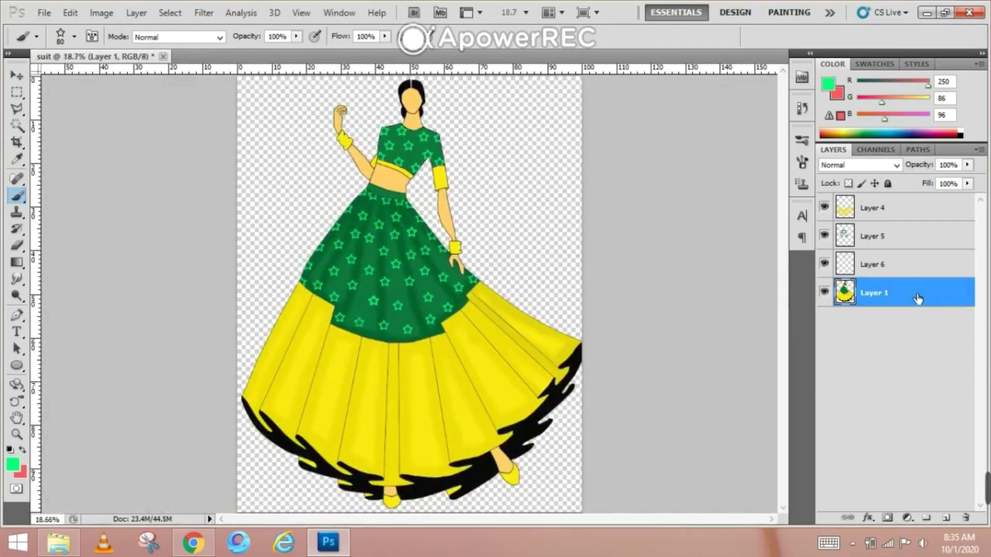
click(17, 124)
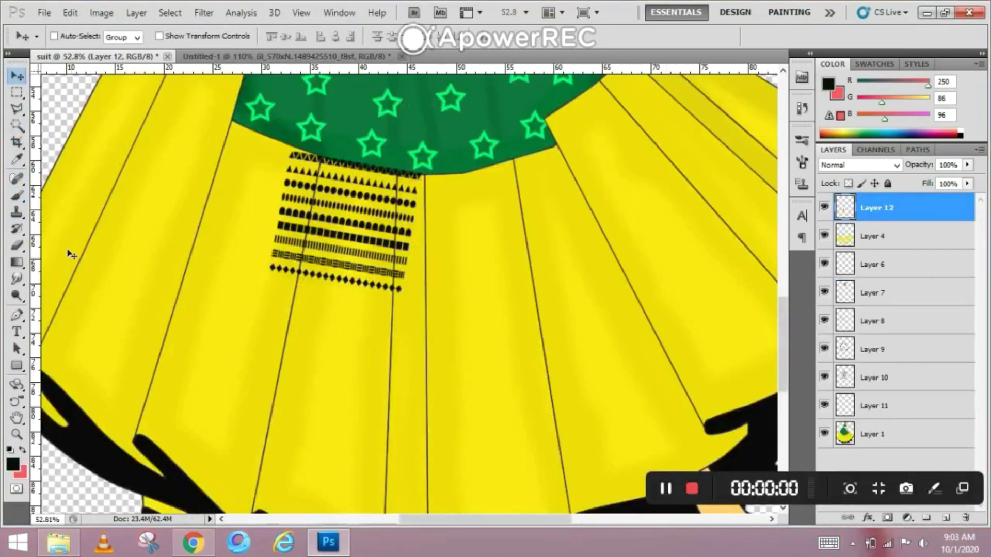
click(14, 200)
scroll(400, 316, down, 3)
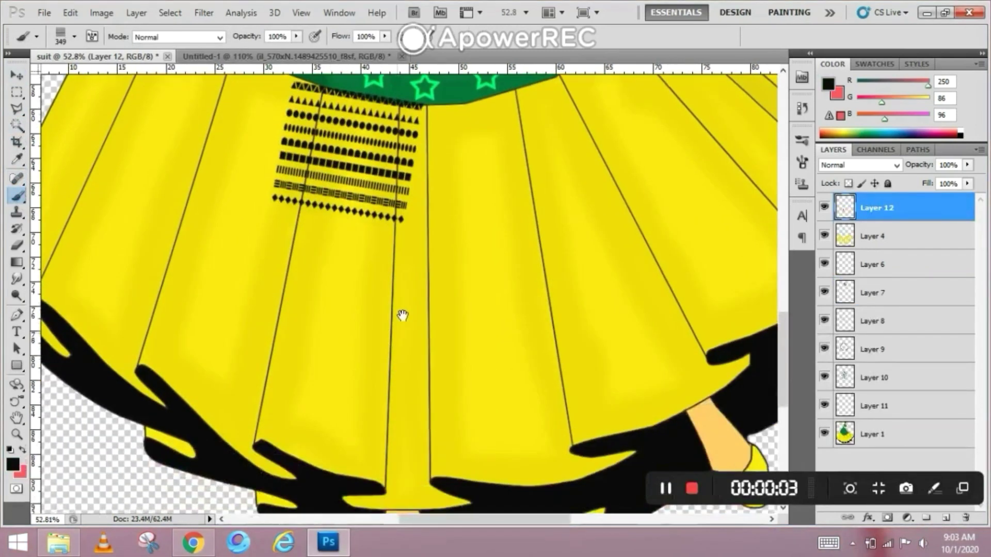
click(330, 276)
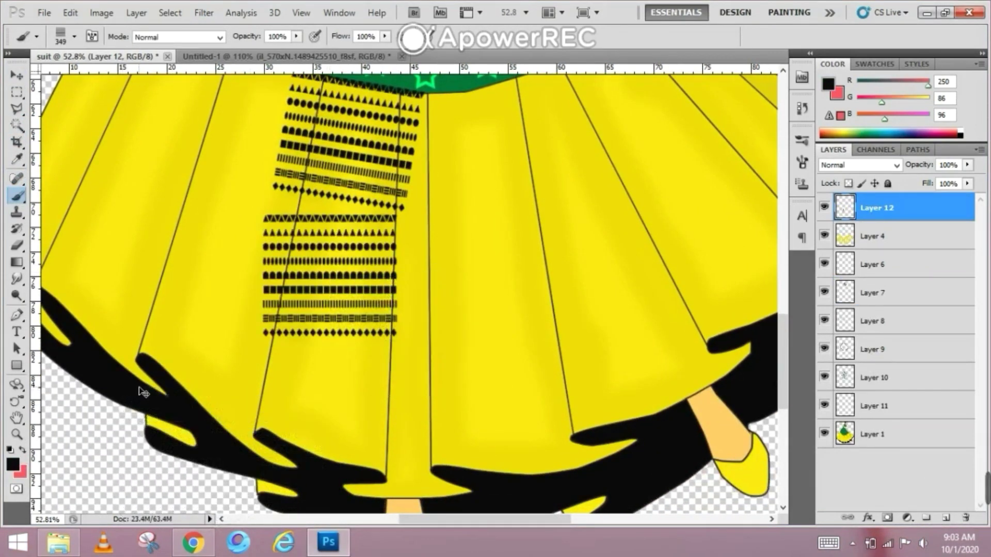
key(ctrl+t)
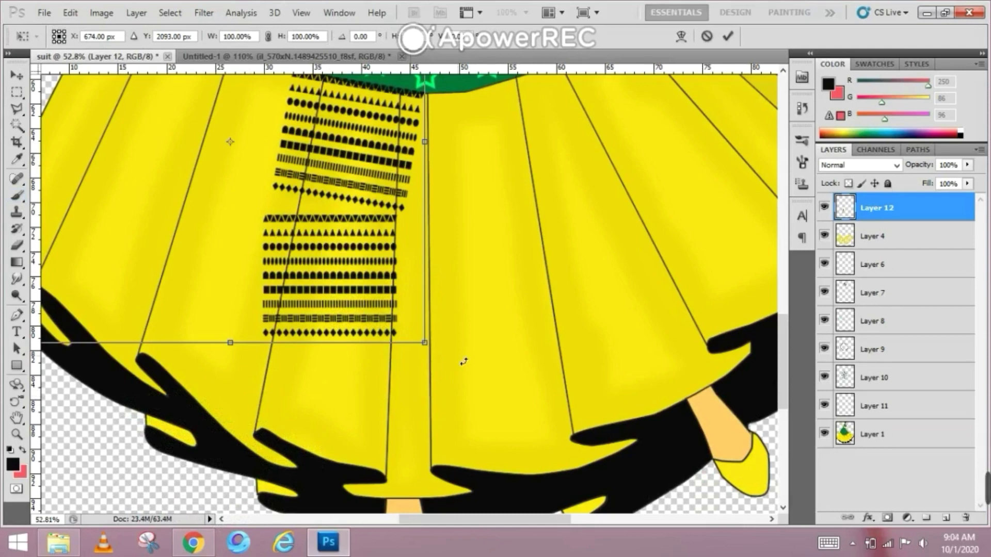
key(Escape)
key(ctrl+z)
Stamp a second black border-pattern block on a new layer below the first one, rotate it 6.81° and move it up against it.
click(946, 518)
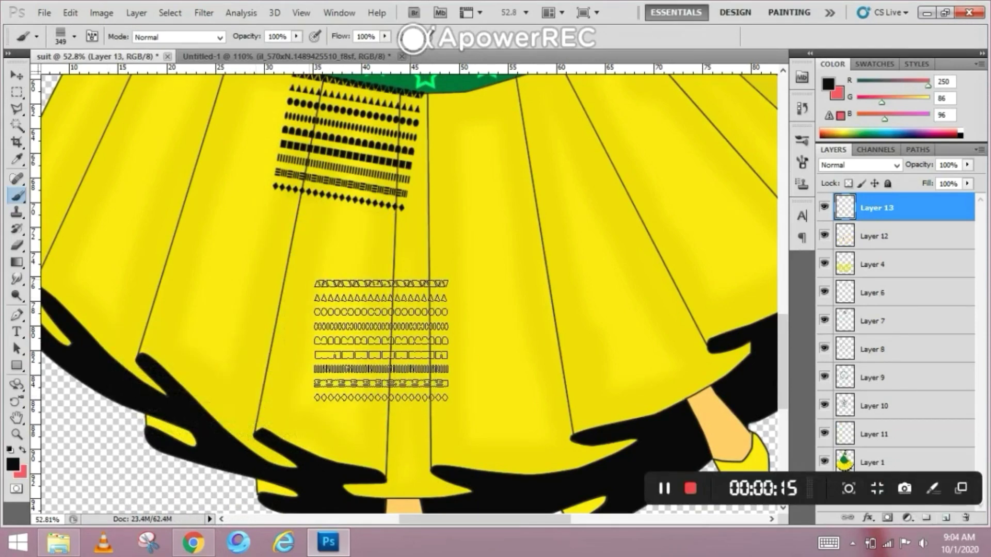
click(332, 288)
key(ctrl+t)
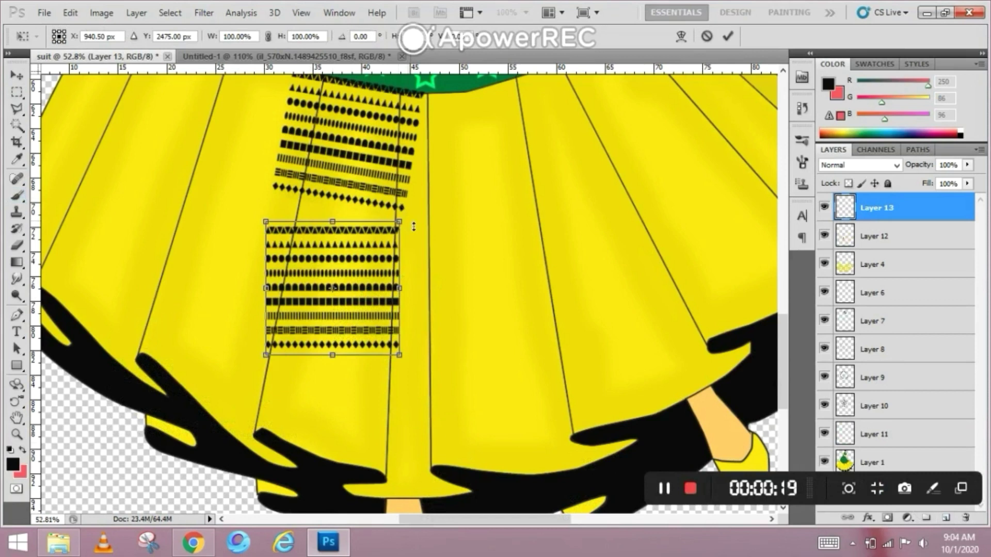
drag(414, 227, 345, 225)
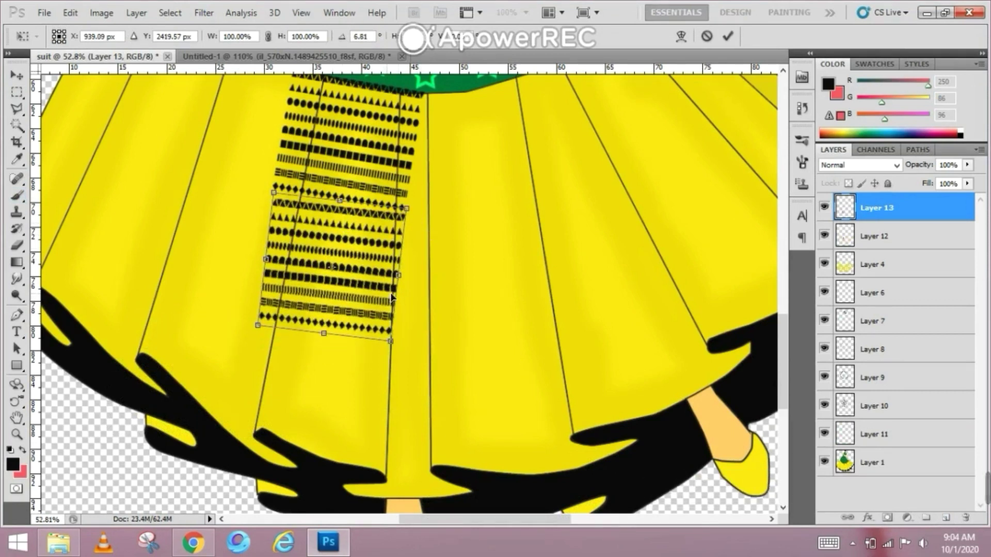
Nudge the second pattern block right to follow the pleat and commit the transform.
key(Right)
key(Right)
key(Right)
key(Right)
key(Right)
key(Right)
key(Right)
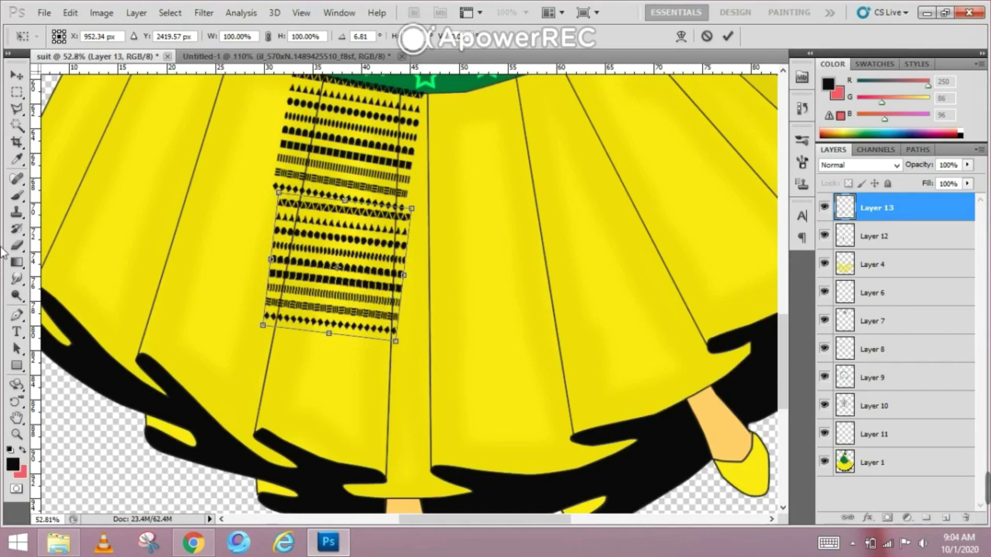
key(Return)
key(b)
Shift the uppermost pattern block on Layer 12 slightly right and rotate it -0.96°.
click(895, 239)
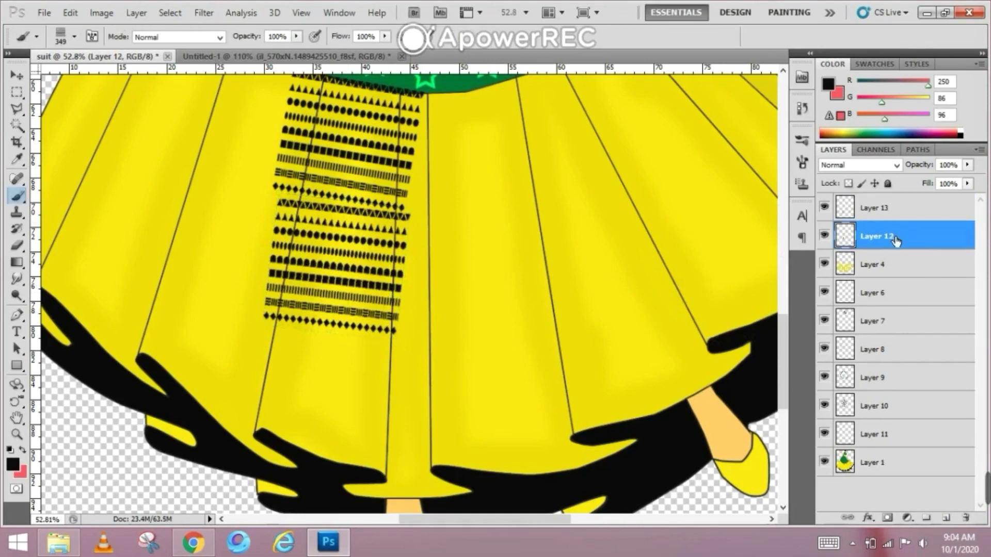
key(v)
drag(387, 194, 391, 192)
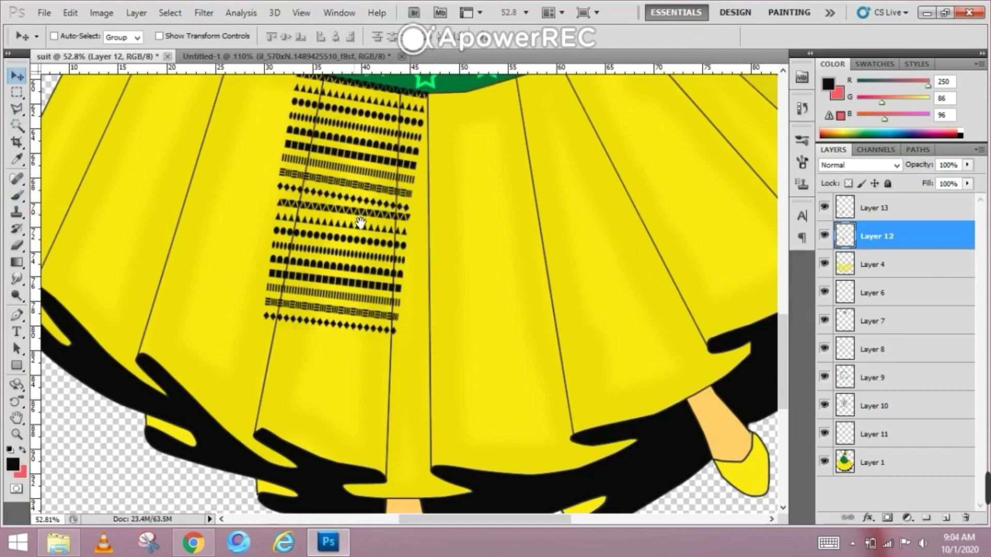
drag(359, 223, 372, 259)
key(ctrl+t)
drag(462, 262, 463, 260)
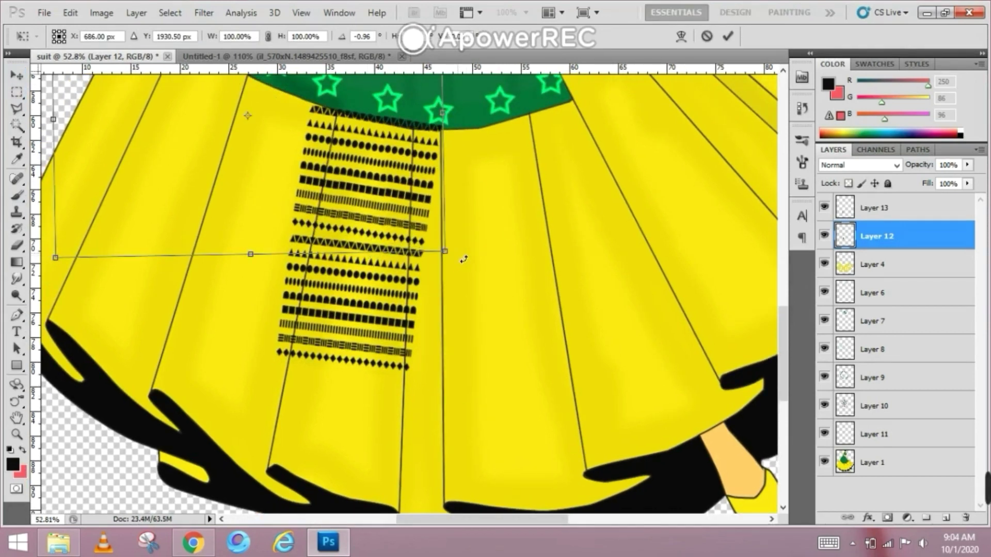
key(Return)
Stamp a third black border-pattern block near the hem on a new layer and rotate it 5.97° to match the pleat.
click(947, 519)
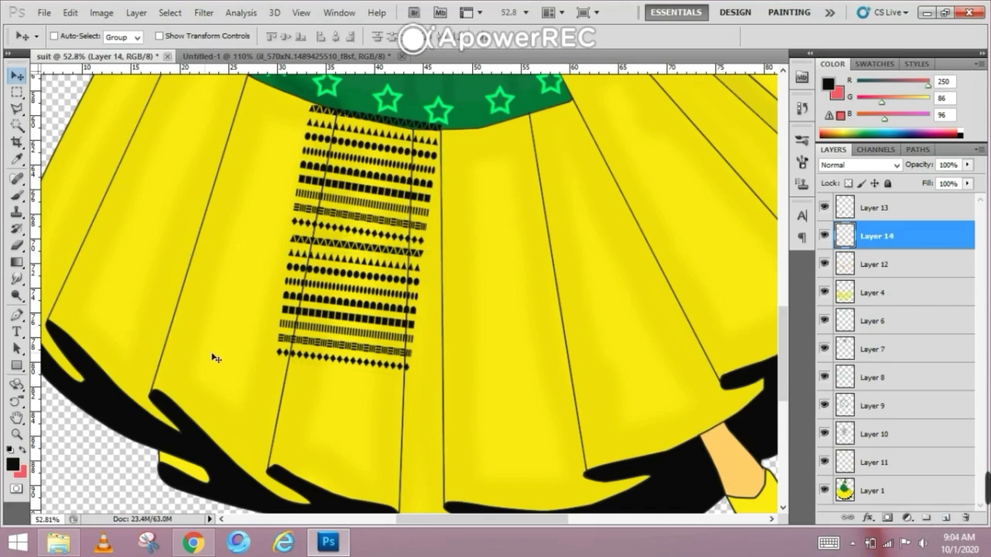
drag(293, 389, 294, 330)
click(14, 194)
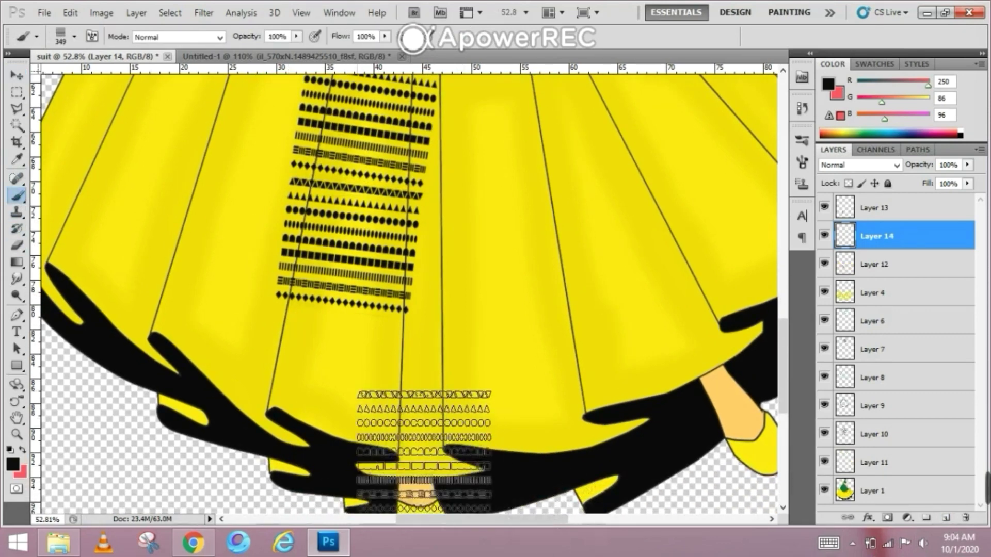
click(338, 382)
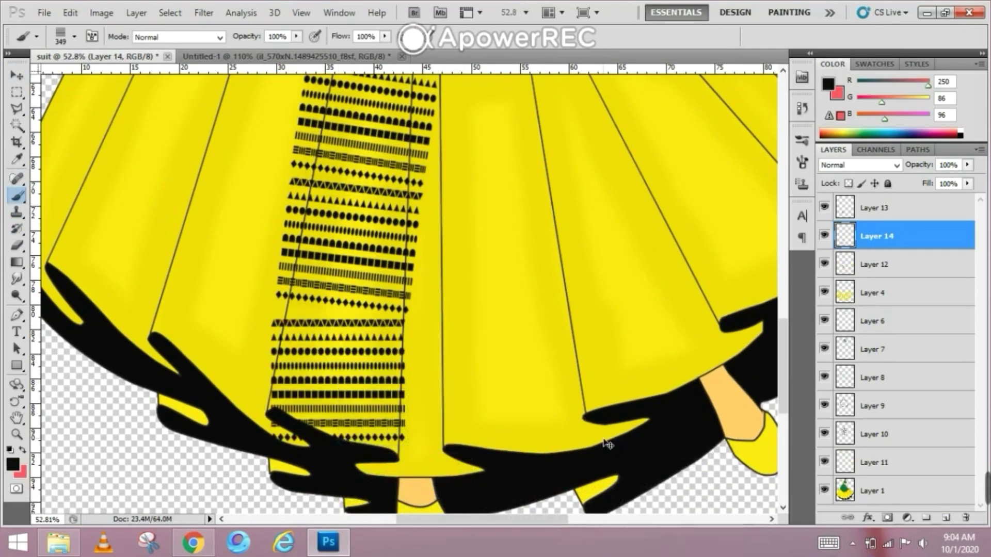
key(ctrl+t)
drag(426, 319, 425, 328)
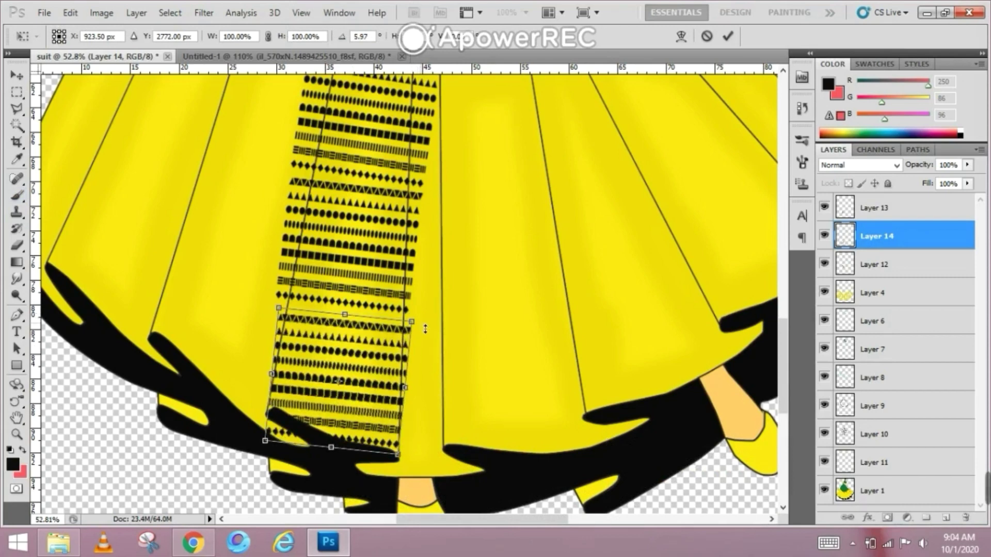
Nudge the third pattern block up against the second one, align their sides and commit the transform.
key(Up)
key(Up)
key(Up)
key(Up)
key(Up)
key(Up)
key(Up)
key(Up)
key(Up)
key(Up)
key(Up)
key(Up)
key(Up)
key(Up)
key(Up)
key(Left)
key(Left)
key(Left)
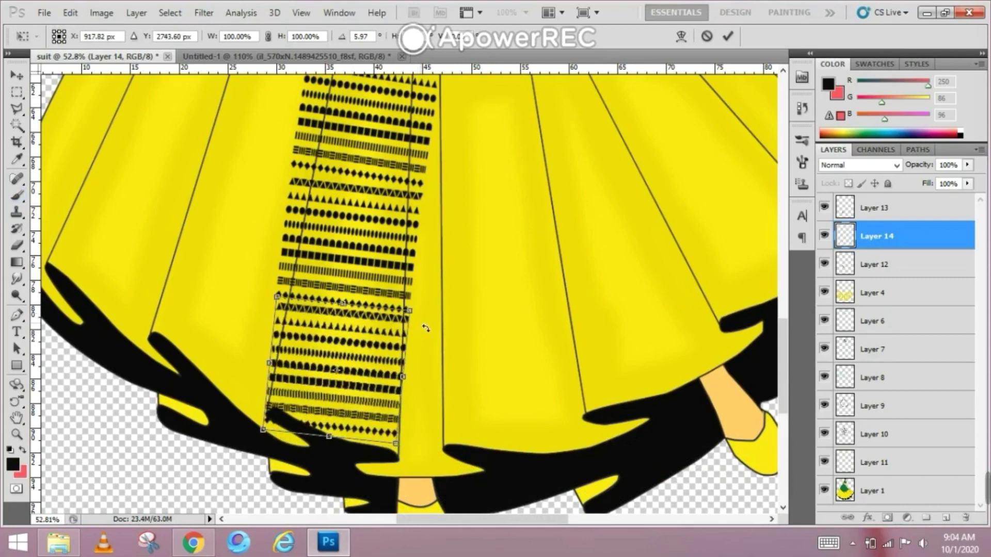
key(Return)
key(ctrl+t)
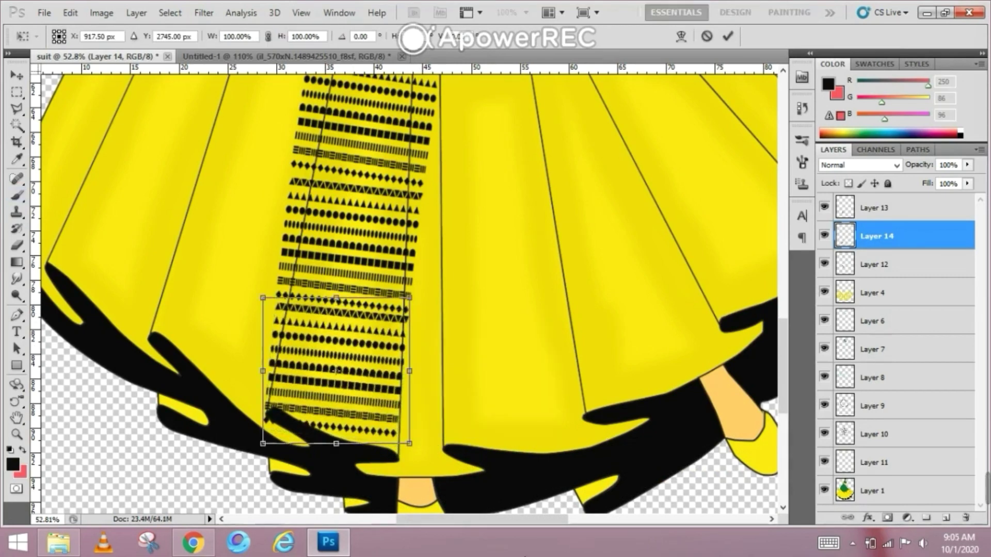
key(Return)
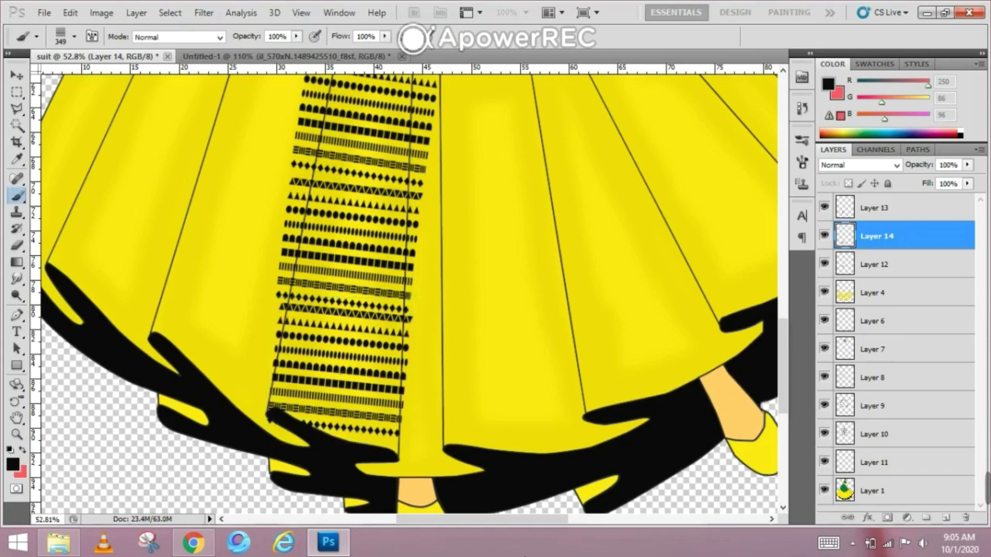
Nudge the middle pattern block on Layer 13 right to line up with the blocks above and below it.
click(903, 265)
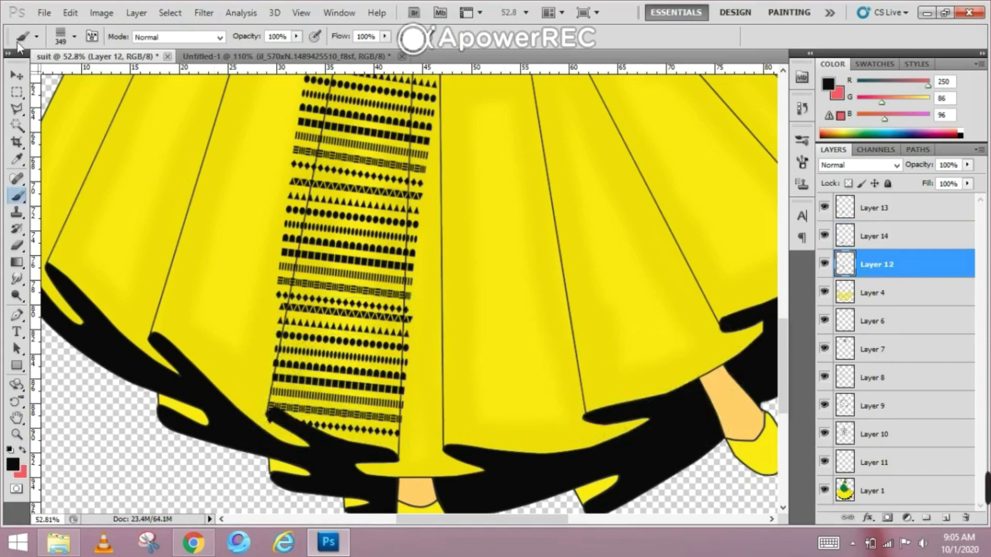
key(v)
click(925, 215)
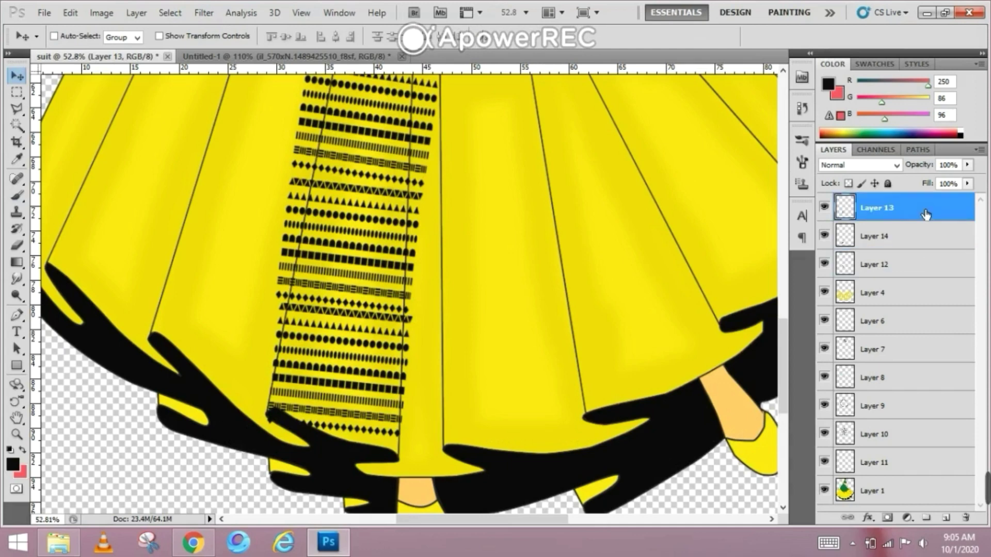
key(Right)
key(Right)
key(Right)
key(Right)
key(Right)
key(Right)
key(Right)
key(Right)
key(Right)
key(Right)
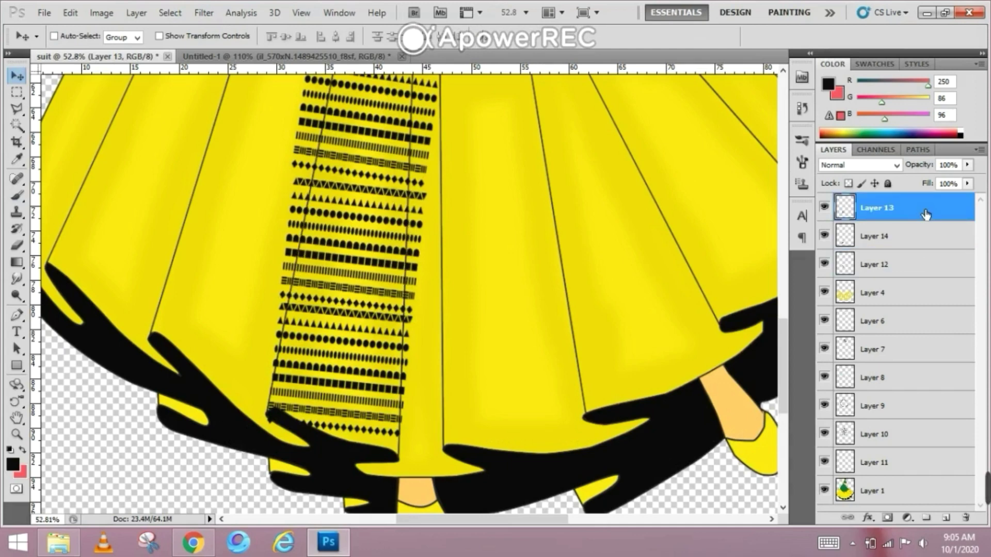
Stamp a fourth black border-pattern block over the hem on a new layer, rotated 6.45° to continue the strip.
click(943, 519)
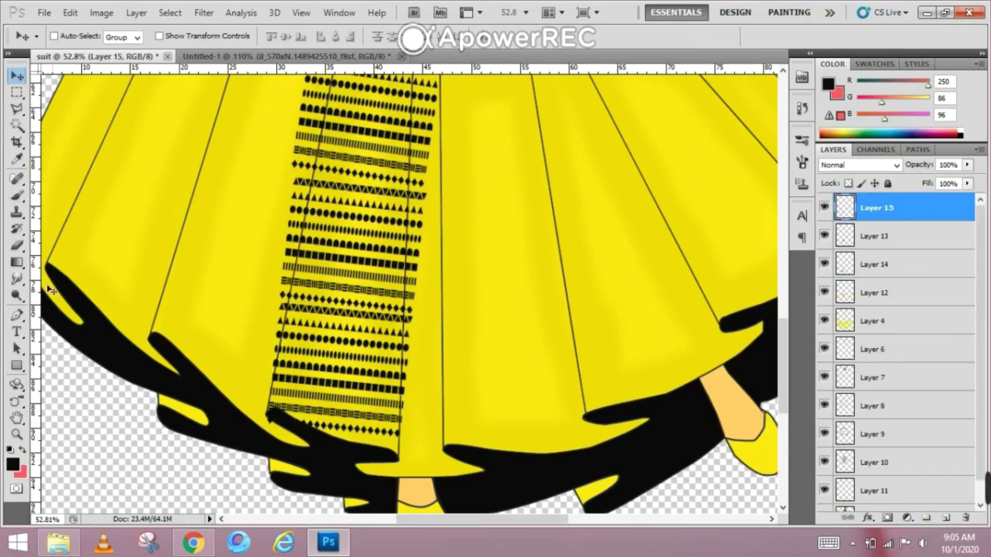
click(20, 204)
scroll(335, 340, down, 5)
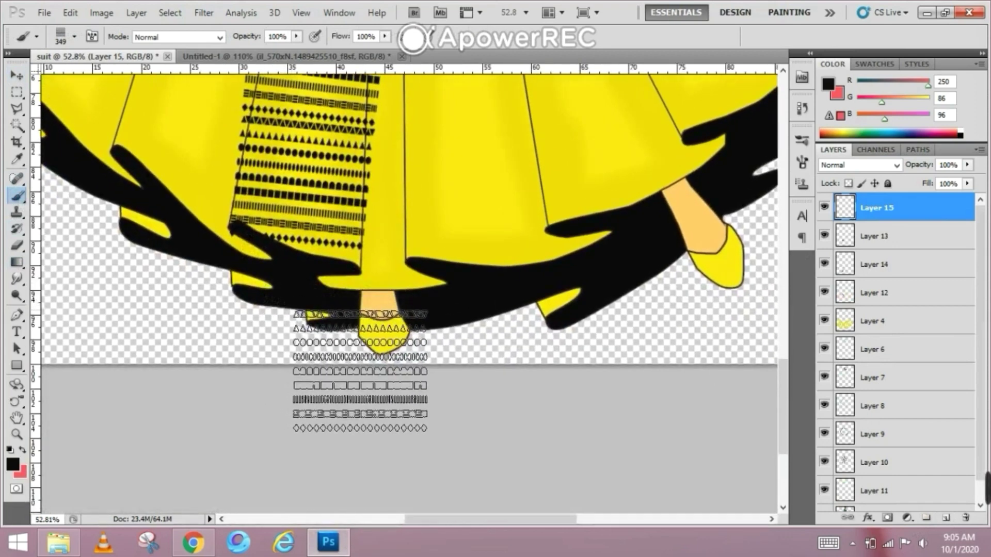
click(296, 303)
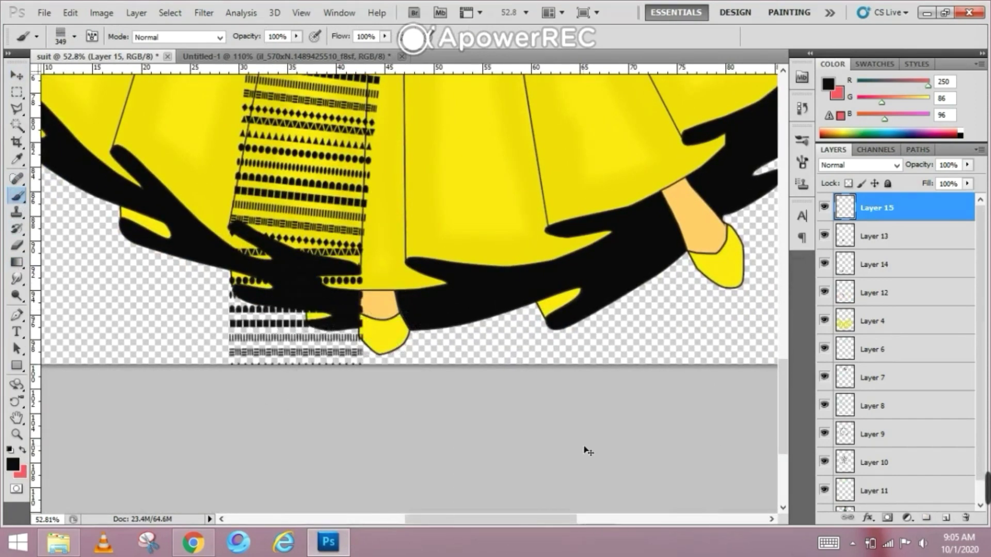
key(ctrl+t)
drag(380, 253, 385, 254)
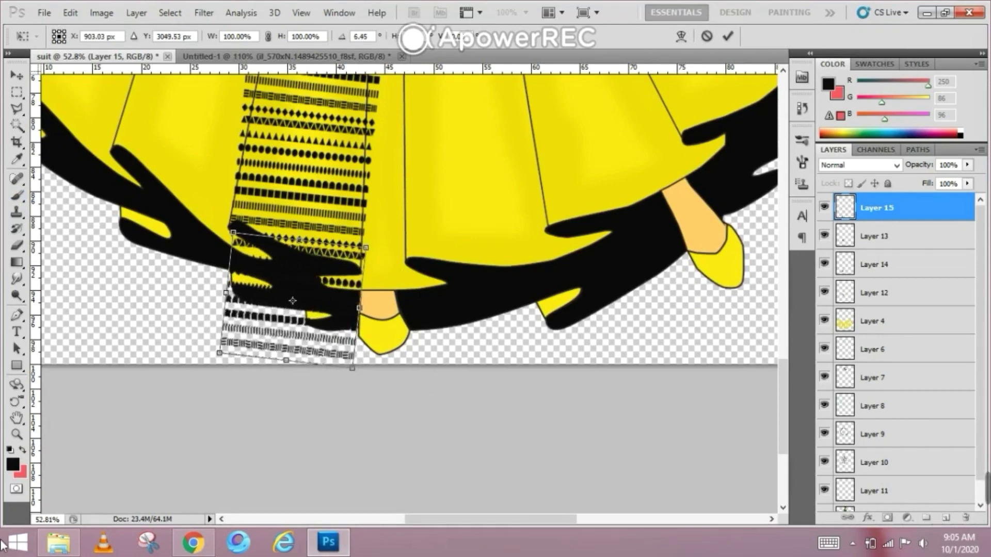
key(Return)
Erase the Layer 12 zigzag row where it overlaps the green skirt's lower edge, using a size 20 Eraser.
scroll(323, 387, up, 3)
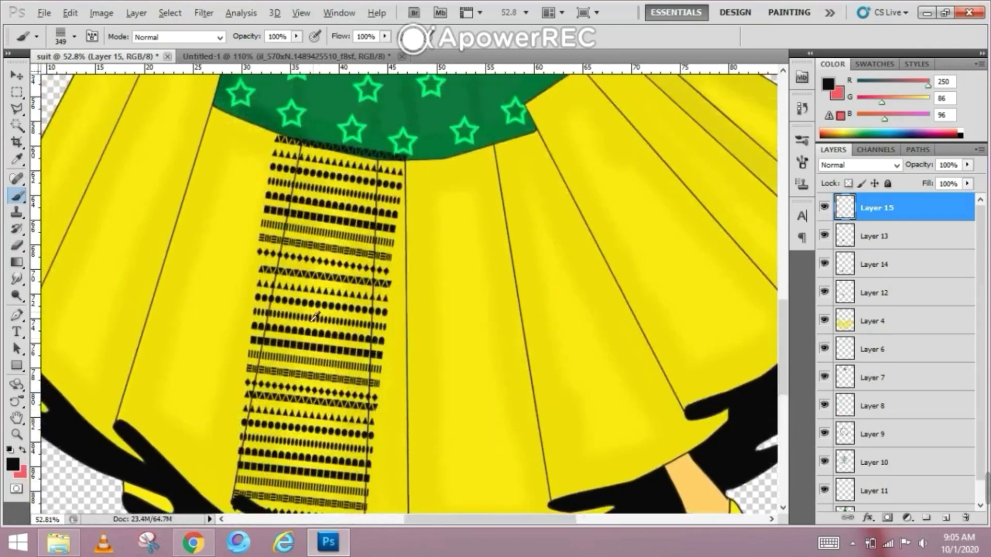
scroll(310, 312, up, 3)
click(16, 246)
drag(396, 255, 389, 312)
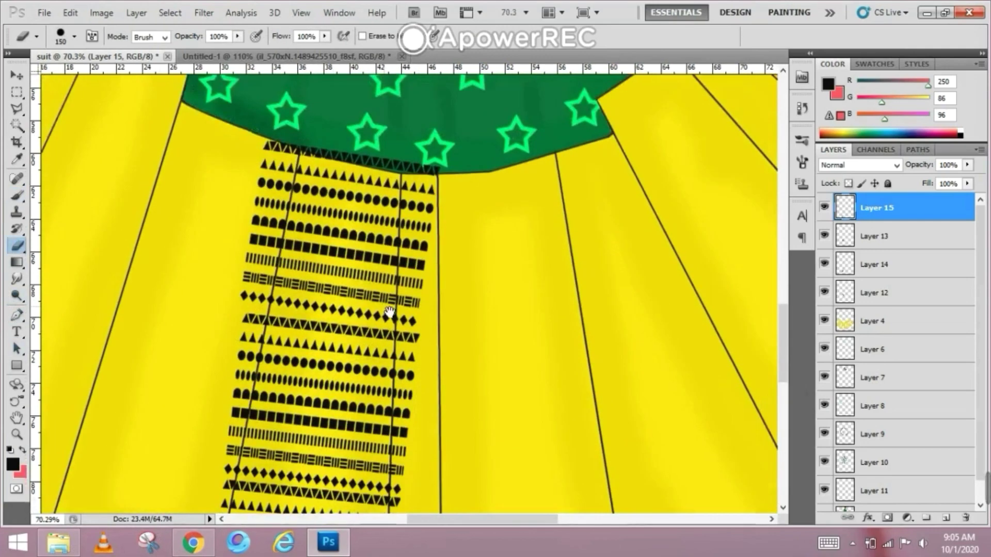
scroll(462, 377, up, 8)
drag(431, 251, 406, 474)
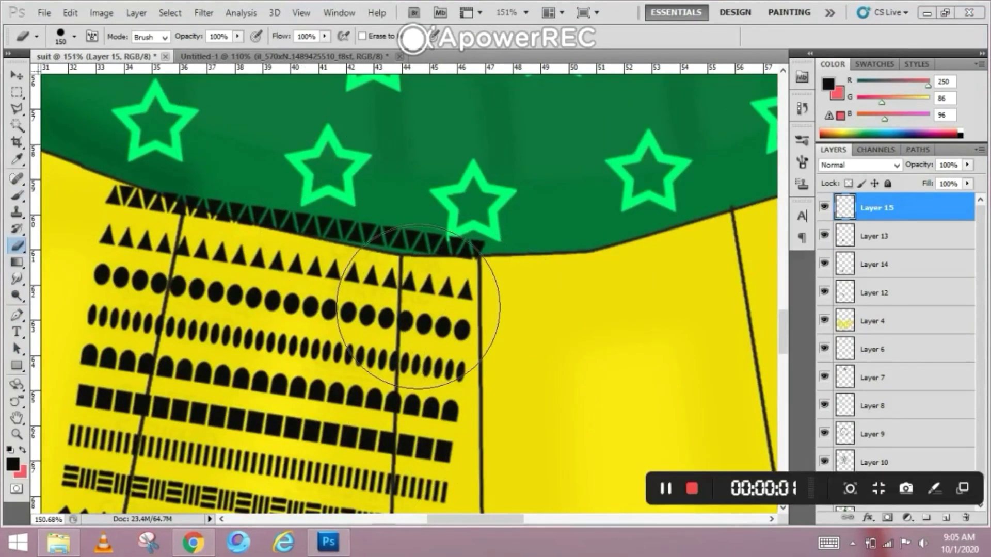
scroll(407, 328, up, 4)
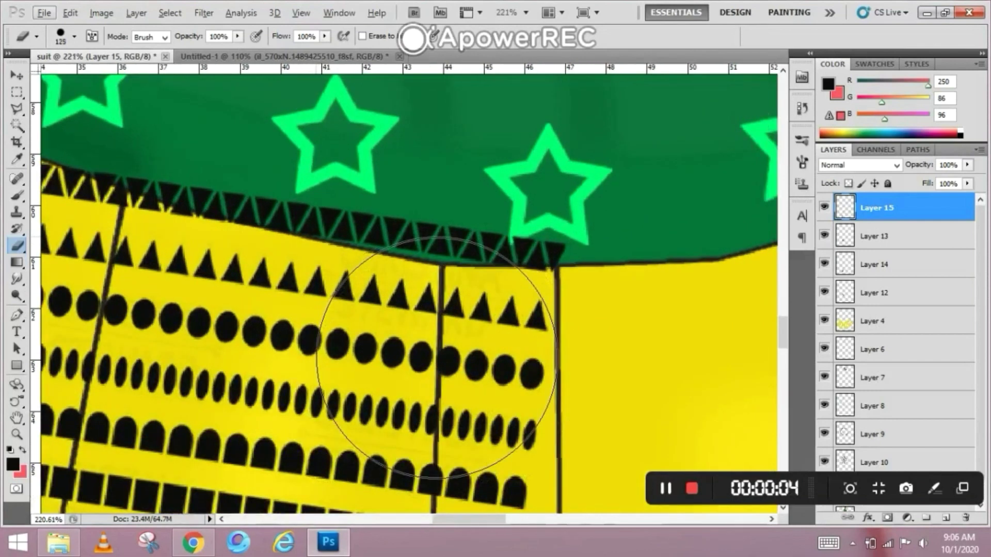
key(bracketleft)
key(bracketleft)
key(bracketleft)
key(bracketleft)
key(bracketleft)
key(bracketleft)
key(bracketleft)
key(bracketleft)
key(bracketleft)
key(bracketleft)
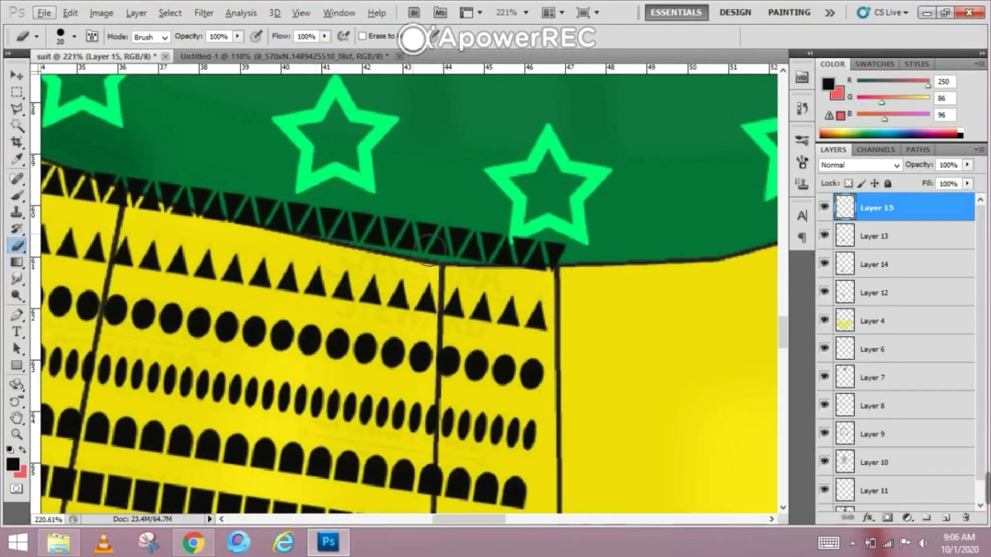
click(901, 295)
drag(495, 248, 577, 268)
drag(498, 261, 423, 242)
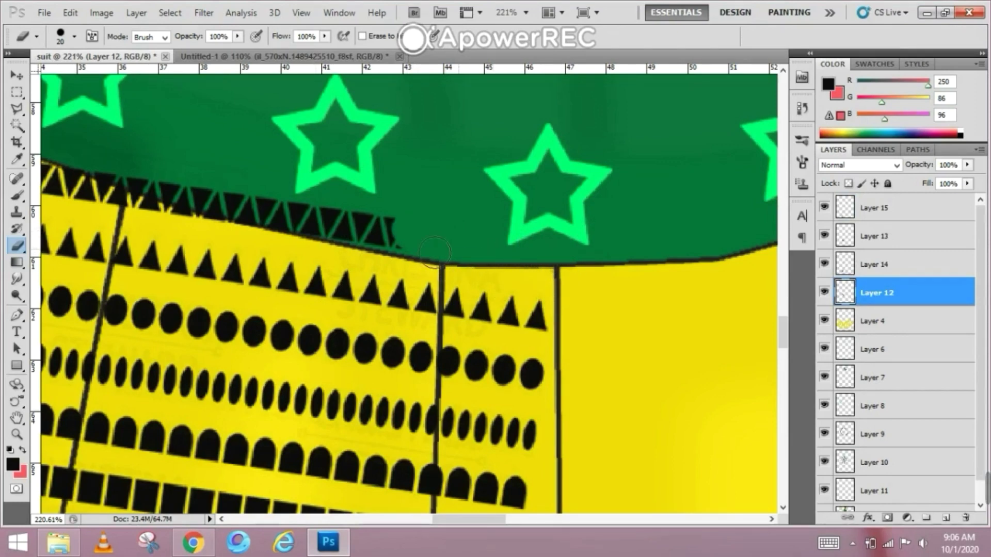
mouse_move(353, 244)
mouse_down()
mouse_move(367, 256)
mouse_move(557, 298)
mouse_up()
mouse_move(228, 233)
mouse_down()
mouse_move(427, 261)
mouse_move(590, 293)
mouse_up()
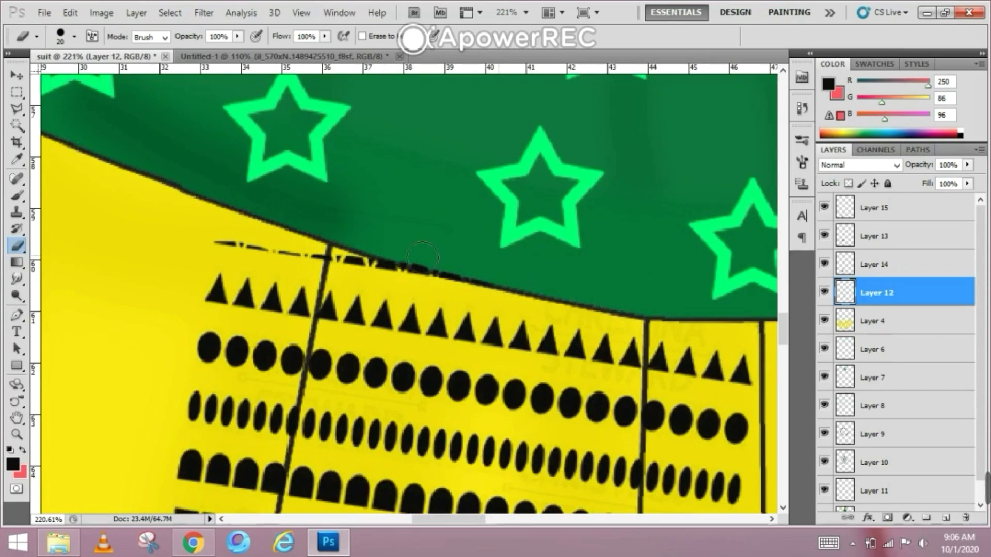
Outline the Layer 12 pattern extending beyond the left pleat line with the Polygonal Lasso and delete it.
drag(422, 257, 382, 136)
key(l)
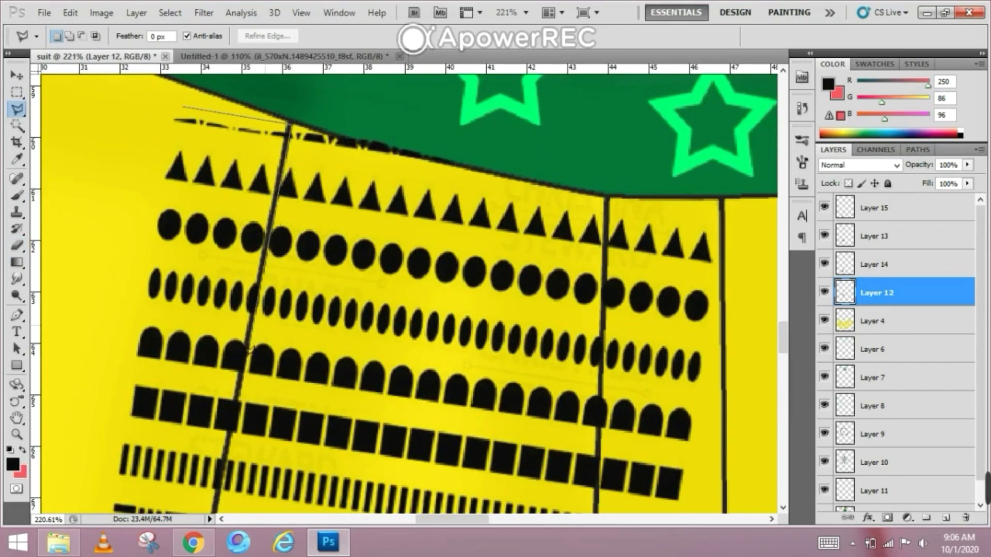
click(242, 385)
drag(242, 385, 261, 249)
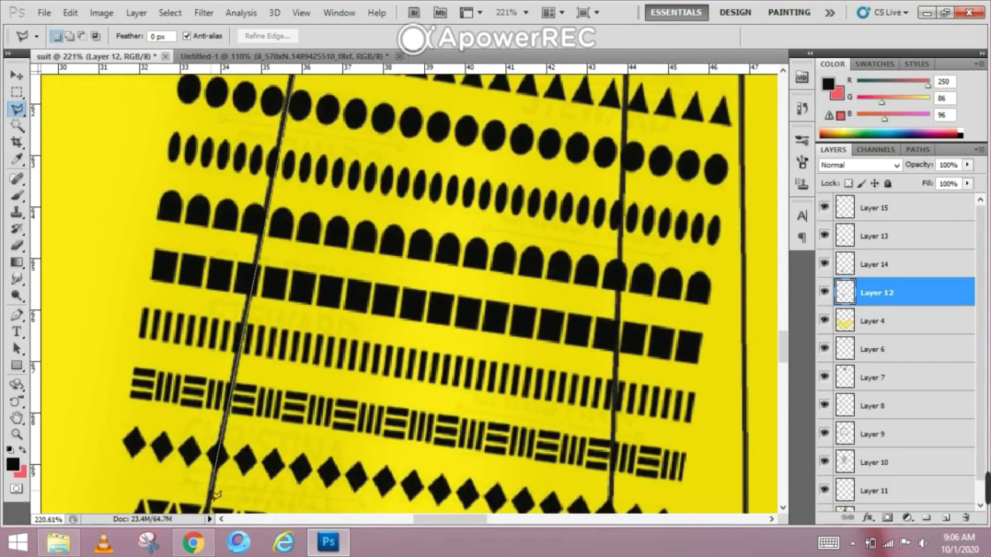
click(96, 480)
mouse_move(96, 480)
mouse_down()
mouse_move(126, 482)
mouse_move(116, 506)
mouse_up()
click(166, 171)
drag(166, 171, 143, 317)
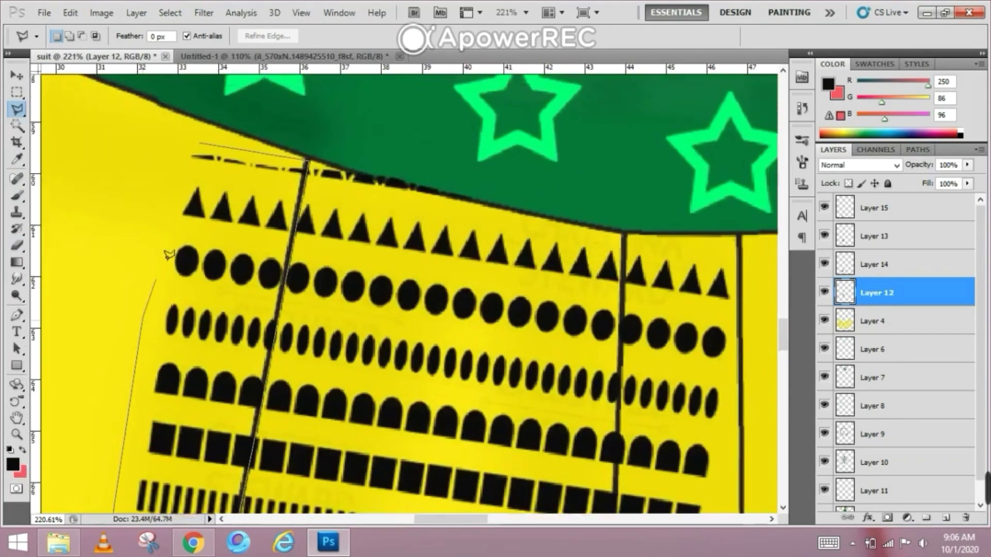
double_click(196, 140)
key(Delete)
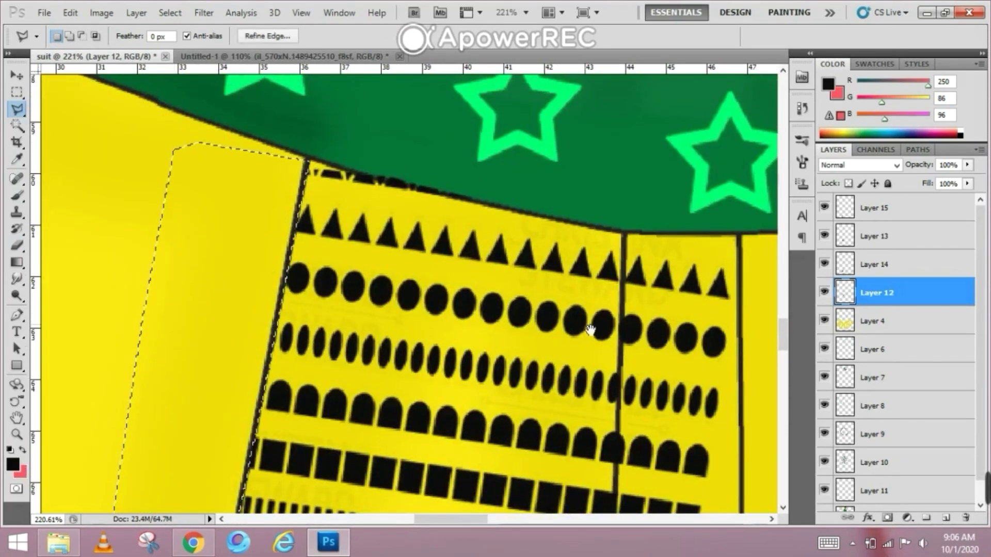
Outline the pattern extending past the right pleat line below the green skirt and delete it from Layer 12 and Layer 13.
drag(591, 329, 400, 228)
click(532, 141)
scroll(490, 464, down, 8)
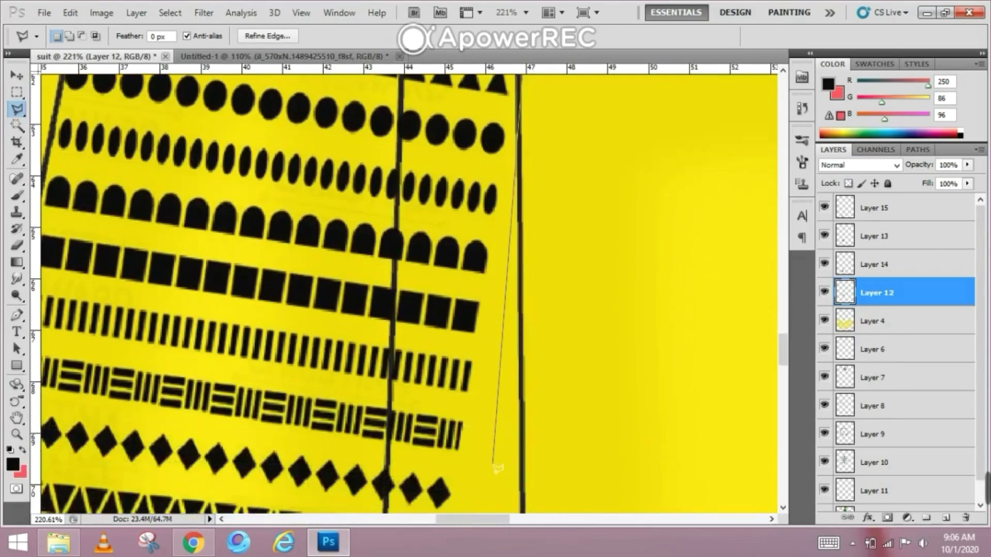
scroll(487, 456, down, 4)
click(463, 474)
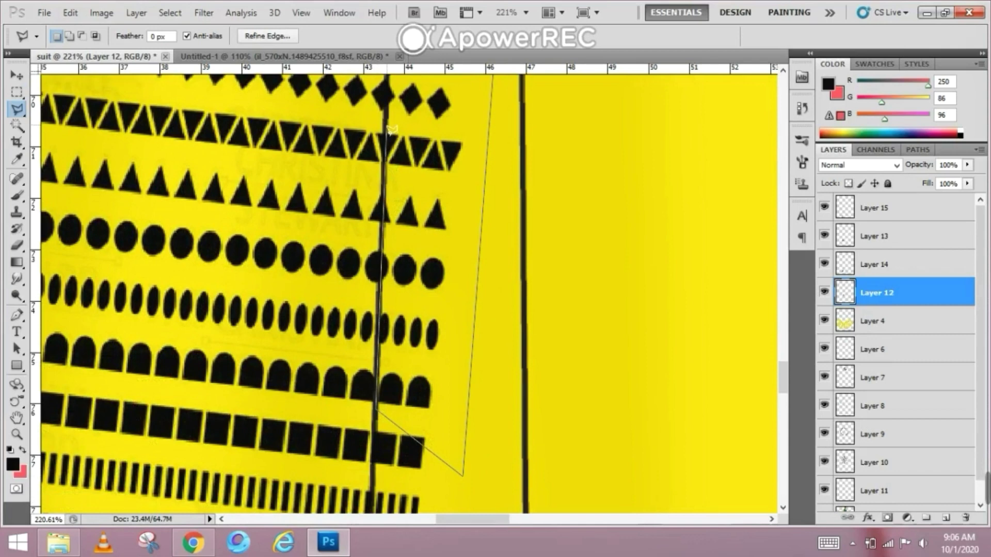
scroll(389, 137, up, 13)
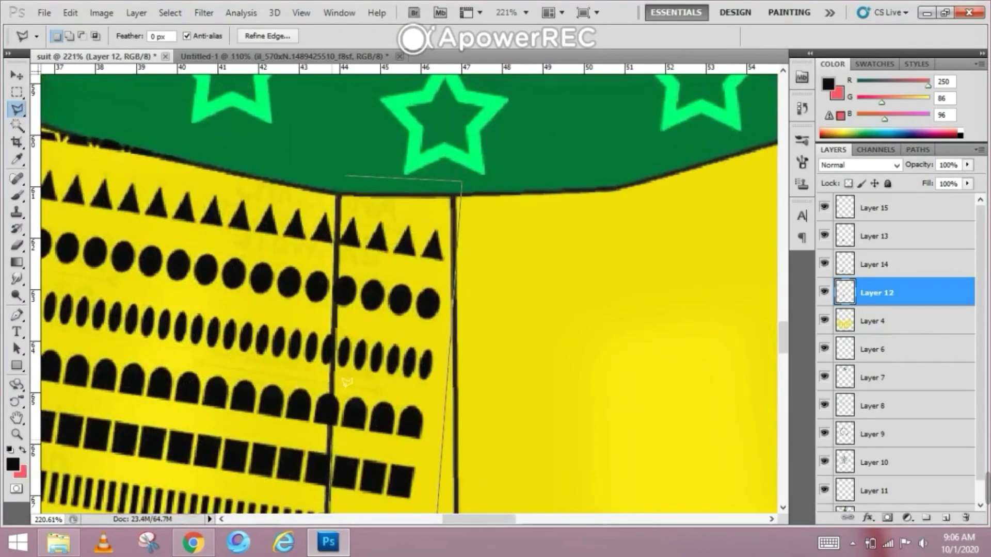
click(352, 174)
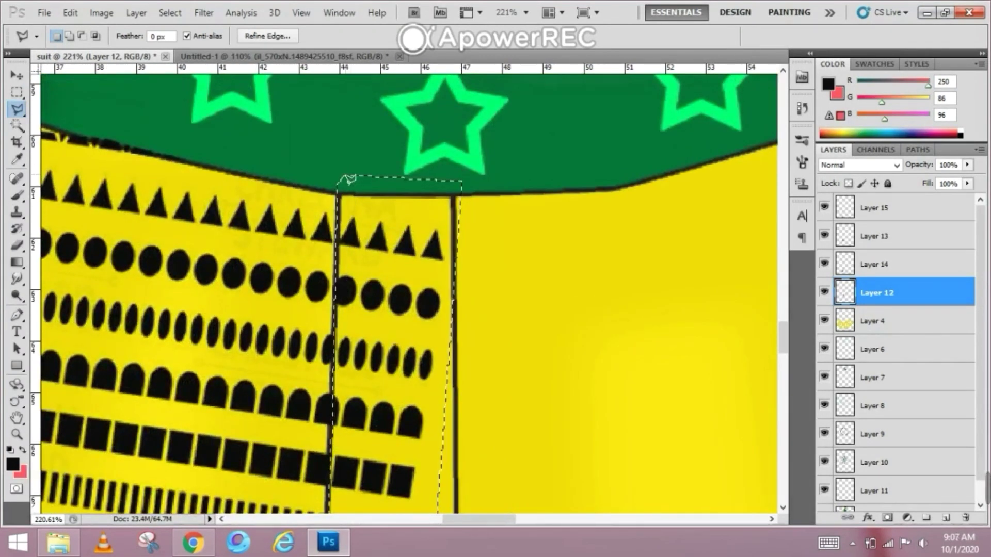
scroll(296, 365, down, 5)
drag(297, 365, 529, 159)
click(891, 246)
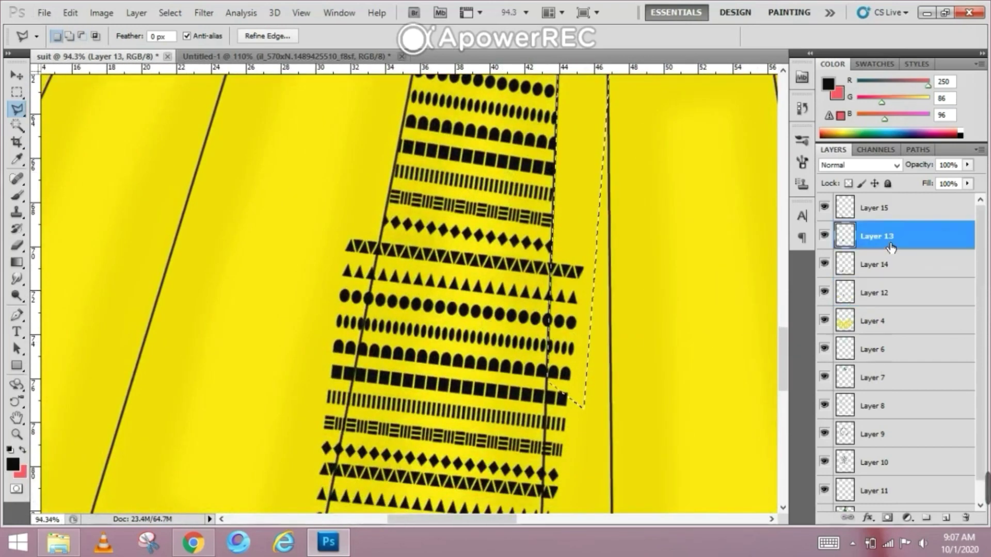
key(Delete)
Outline the Layer 13 pattern sticking out beyond the left pleat line and delete it.
click(333, 217)
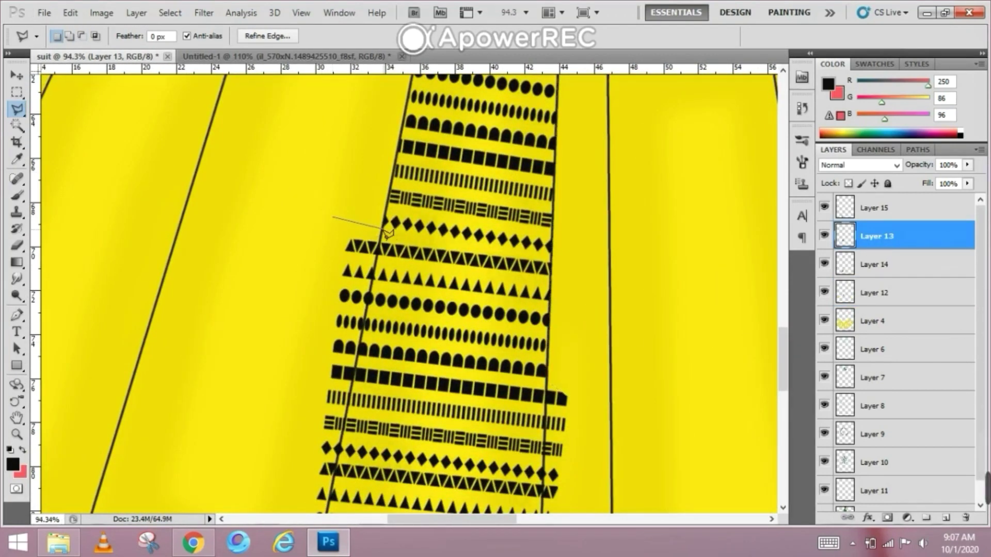
click(286, 499)
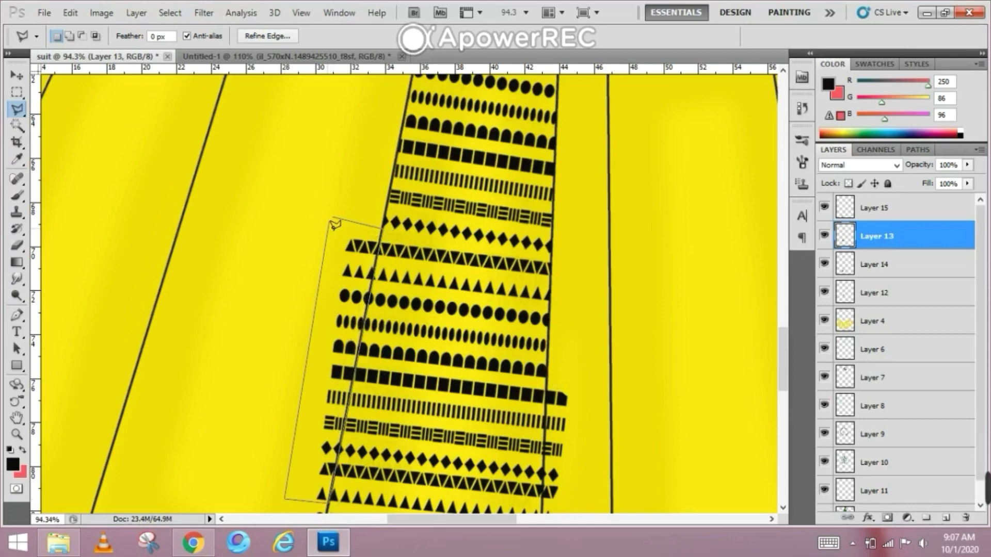
click(333, 218)
key(Delete)
Trim the remaining Layer 13 pattern rows that stick out past the right pleat line.
drag(508, 394, 414, 301)
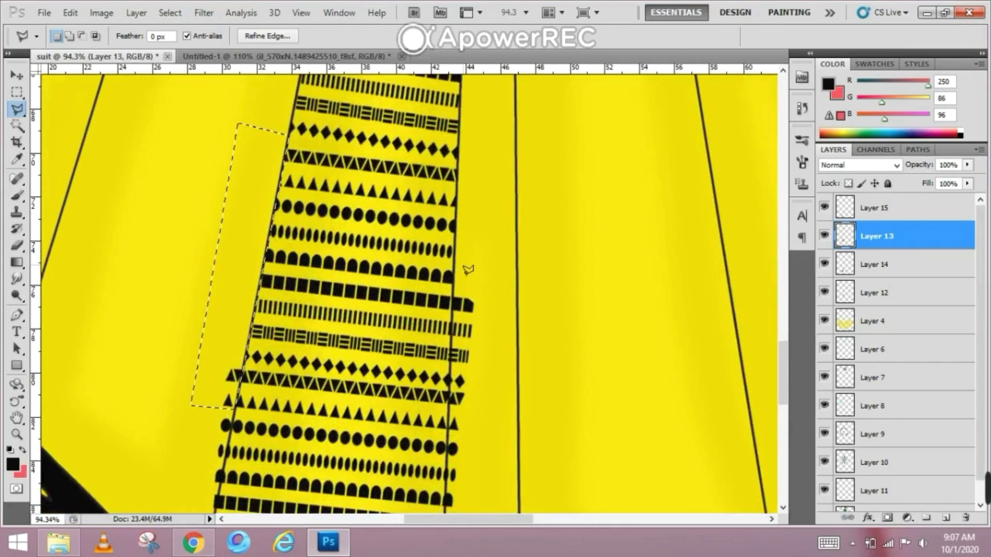
click(456, 258)
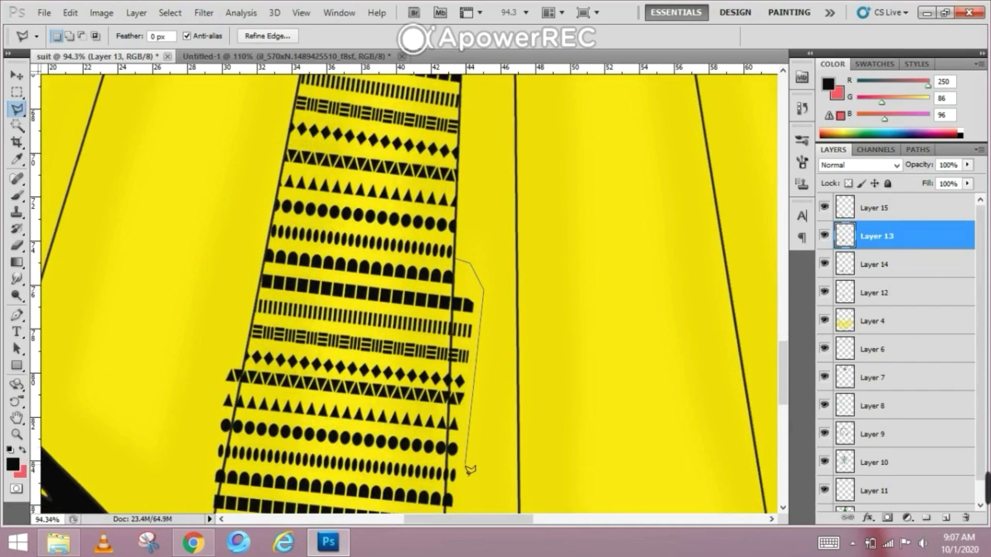
click(459, 261)
On Layer 14, outline the pattern beyond the left pleat line down to the black hem and delete it.
click(888, 258)
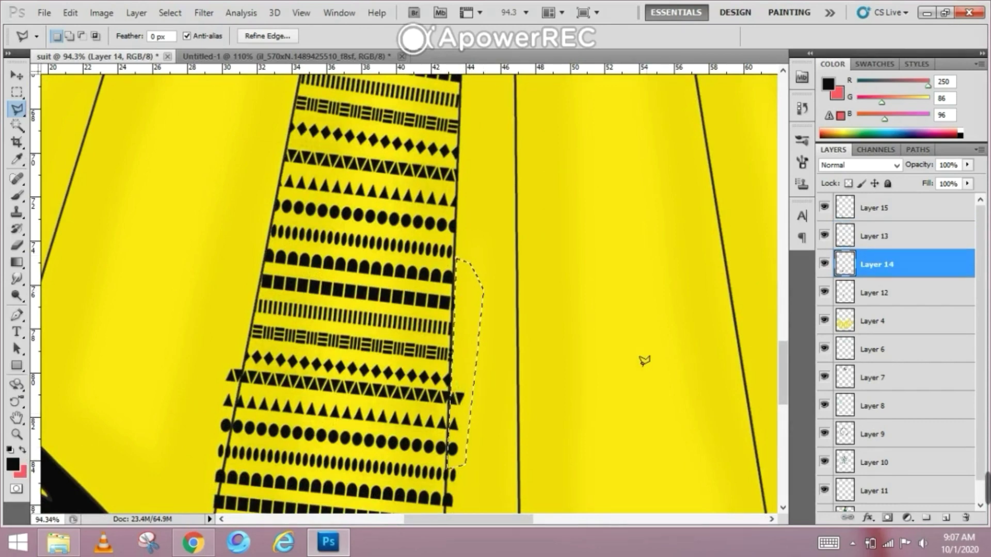
scroll(635, 335, down, 3)
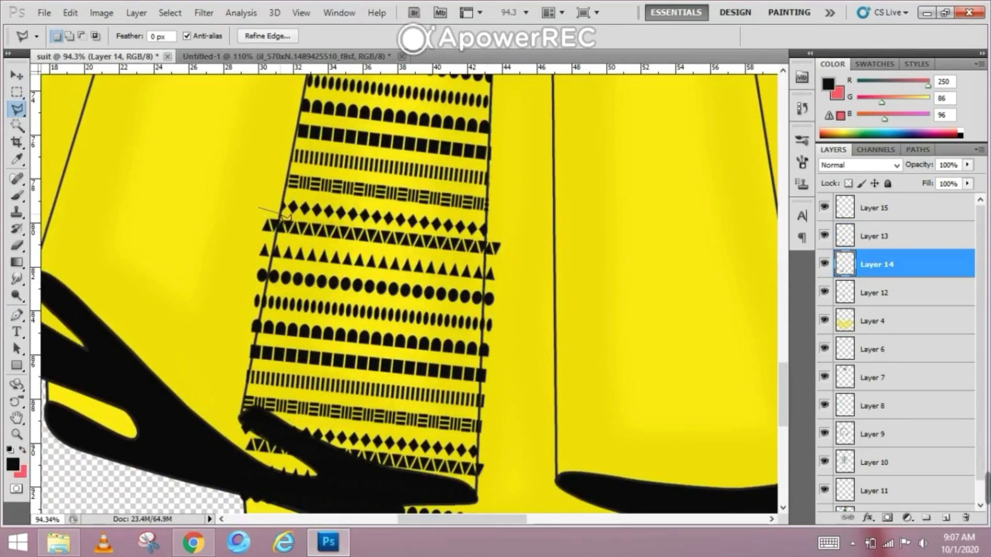
double_click(239, 420)
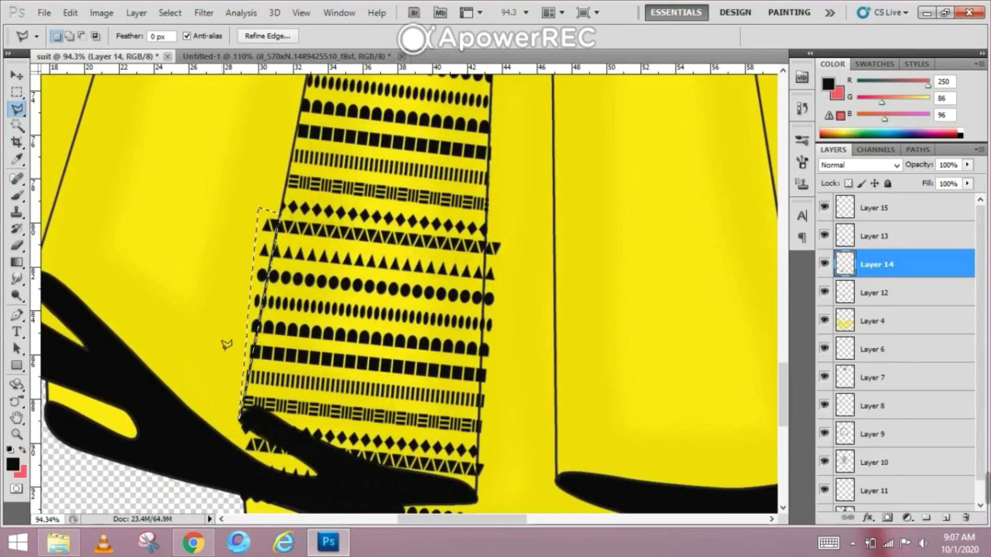
key(Delete)
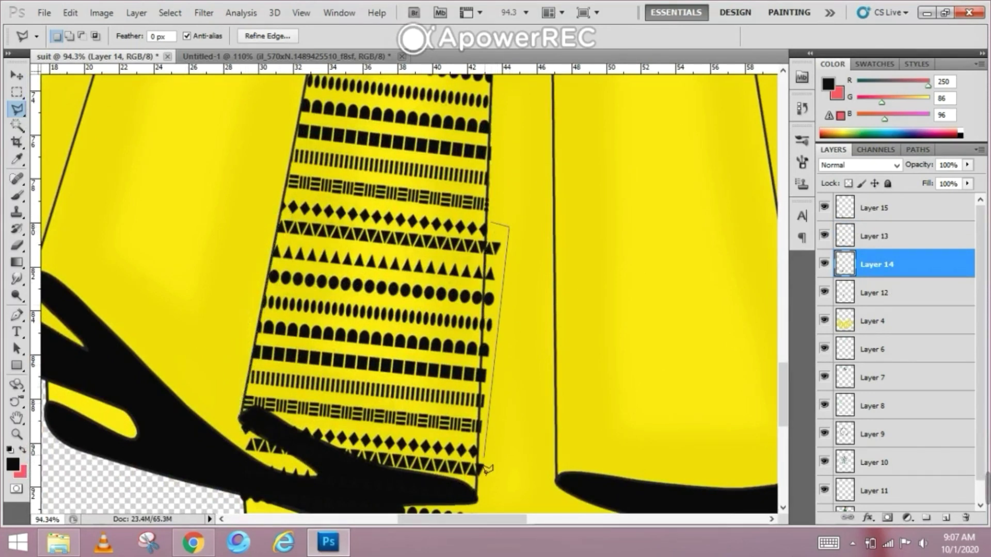
Trim the Layer 14 pattern past the right pleat line down to the black hem.
click(481, 490)
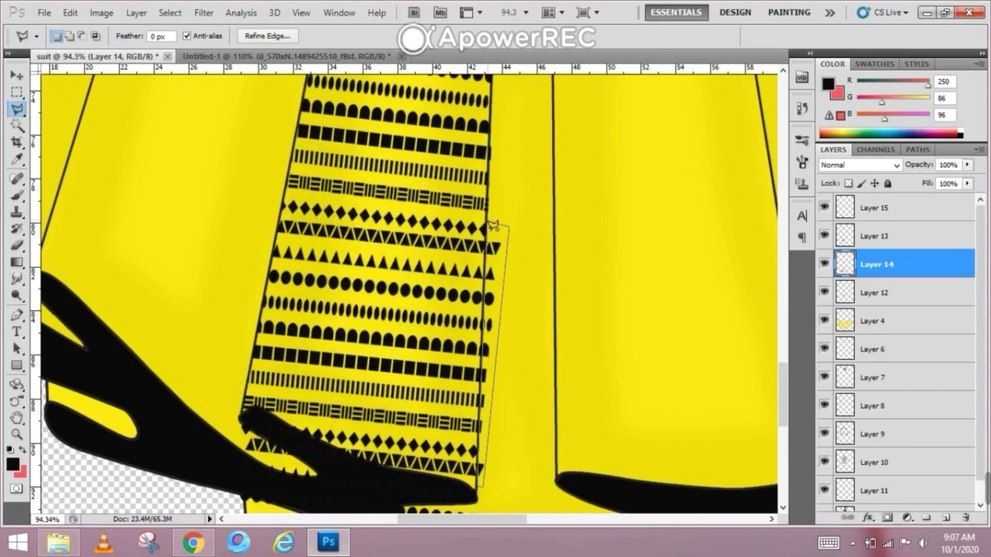
click(491, 223)
scroll(341, 297, down, 3)
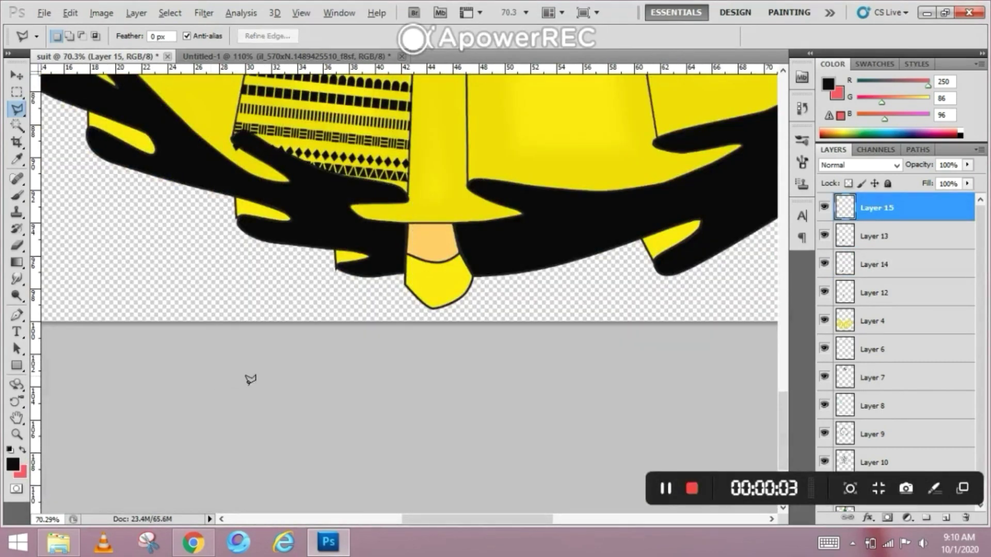
scroll(274, 365, down, 8)
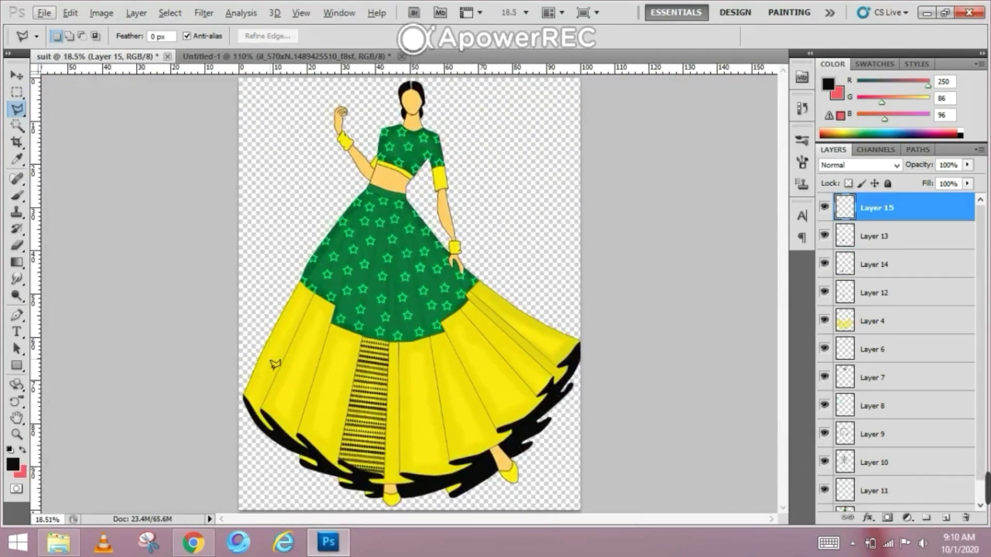
scroll(490, 422, up, 3)
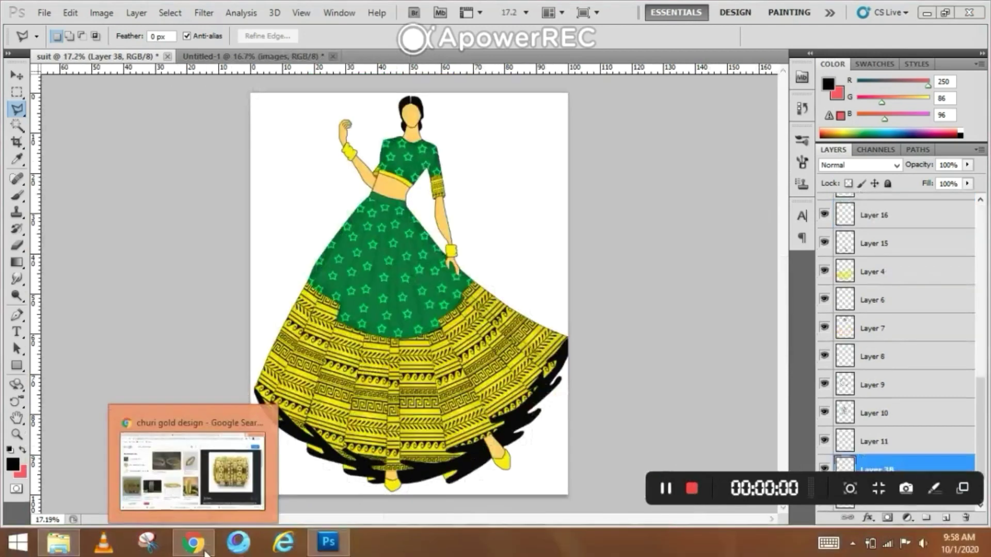
Get the gold bangle picture from the "churi gold design" search in Chrome and place it in the suit document as hjhjhj.
click(205, 550)
drag(123, 511, 619, 201)
click(749, 215)
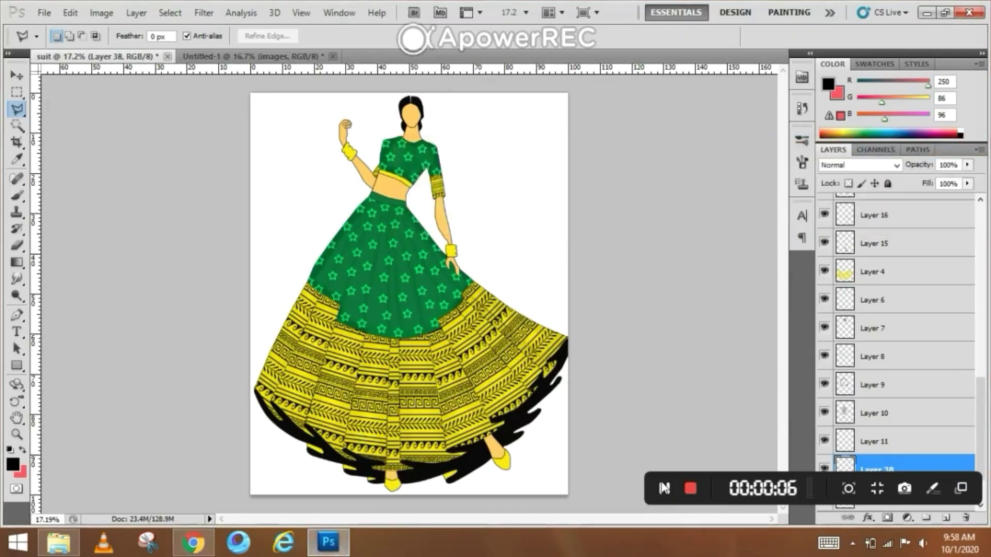
click(664, 489)
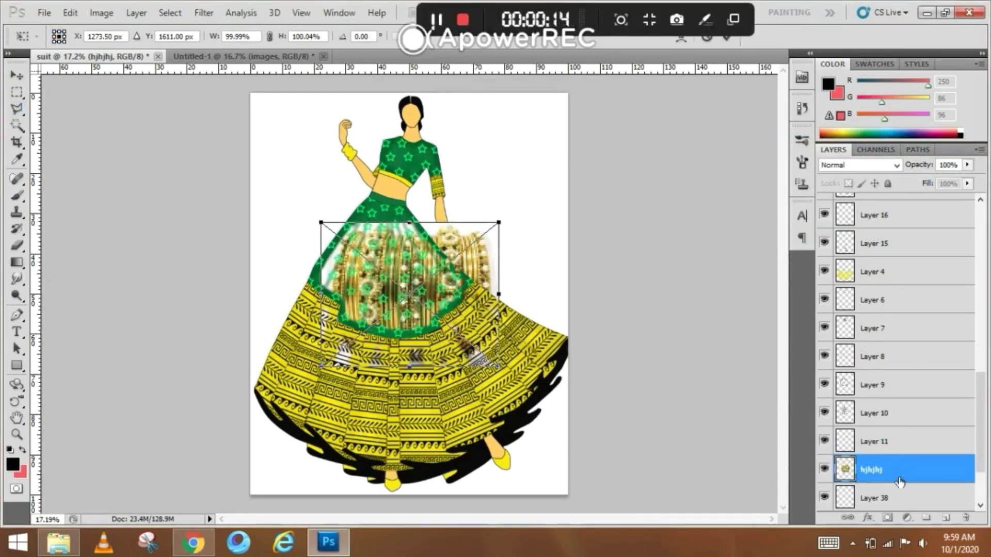
key(Return)
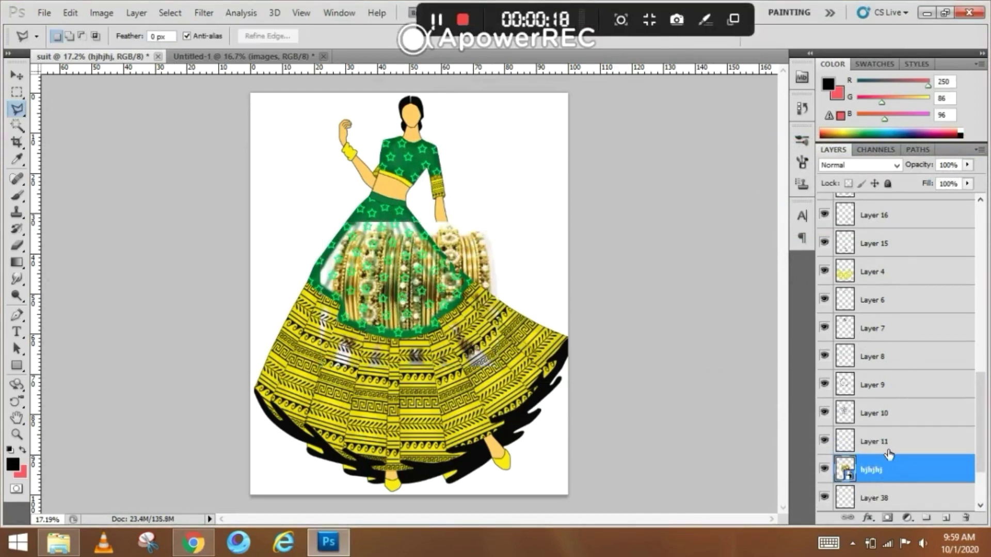
Move the hjhjhj bangle layer to the top of the layer stack, above Layer 35.
mouse_move(889, 471)
mouse_down()
mouse_move(894, 188)
mouse_move(883, 445)
mouse_move(900, 445)
mouse_move(903, 234)
mouse_up()
scroll(917, 253, up, 3)
drag(881, 433, 881, 303)
drag(881, 311, 900, 224)
scroll(910, 254, up, 3)
drag(911, 333, 913, 202)
Rasterize the hjhjhj layer and delete its white background using the Magic Wand at tolerance 61.
click(23, 123)
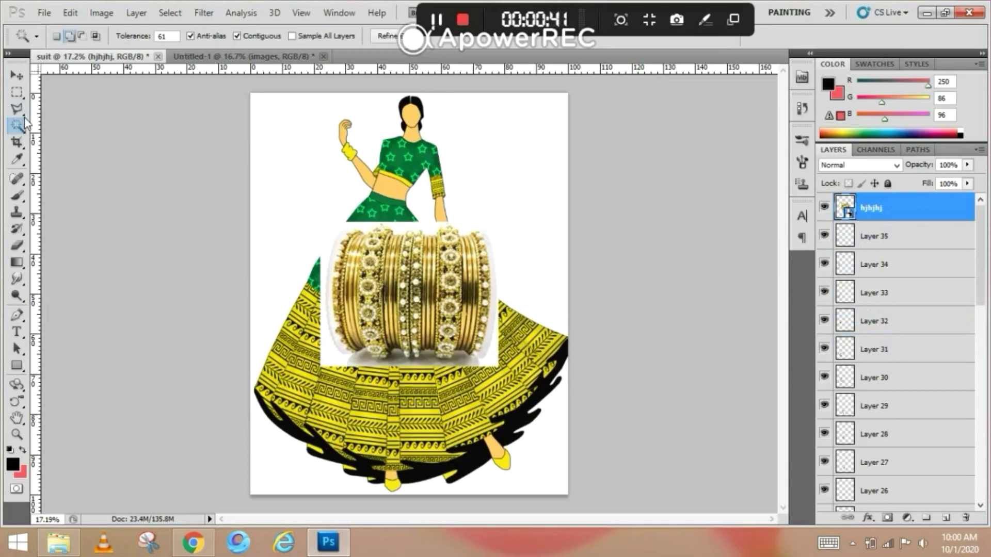
right_click(885, 207)
click(747, 301)
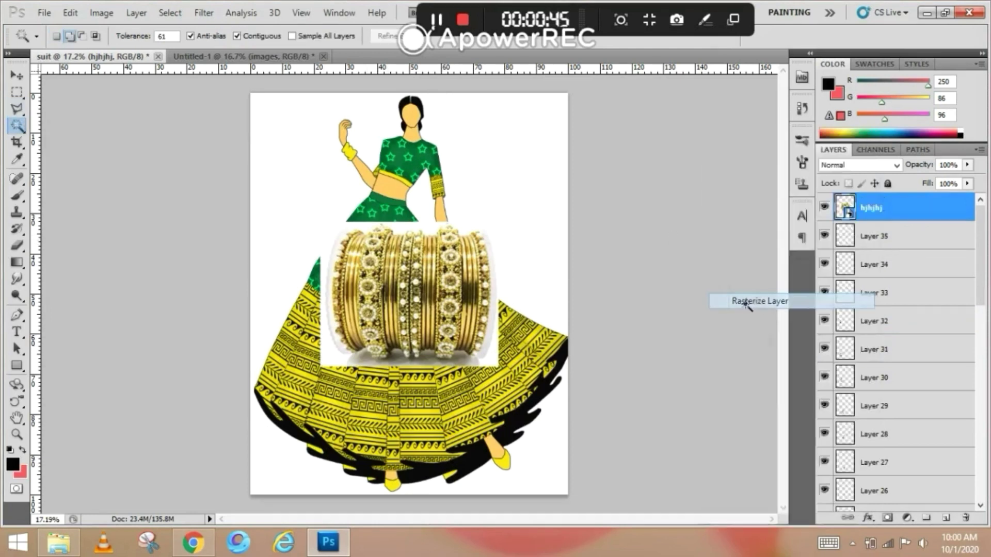
click(408, 230)
key(Delete)
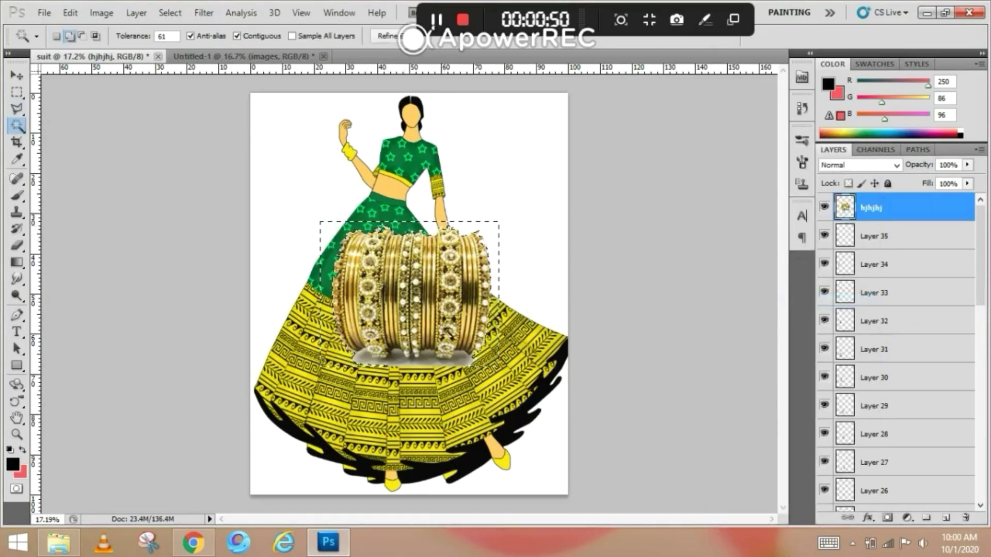
Delete the grey shadow beneath the gold bangles on the hjhjhj layer using the Magic Wand, and clear the selection.
click(369, 361)
click(368, 361)
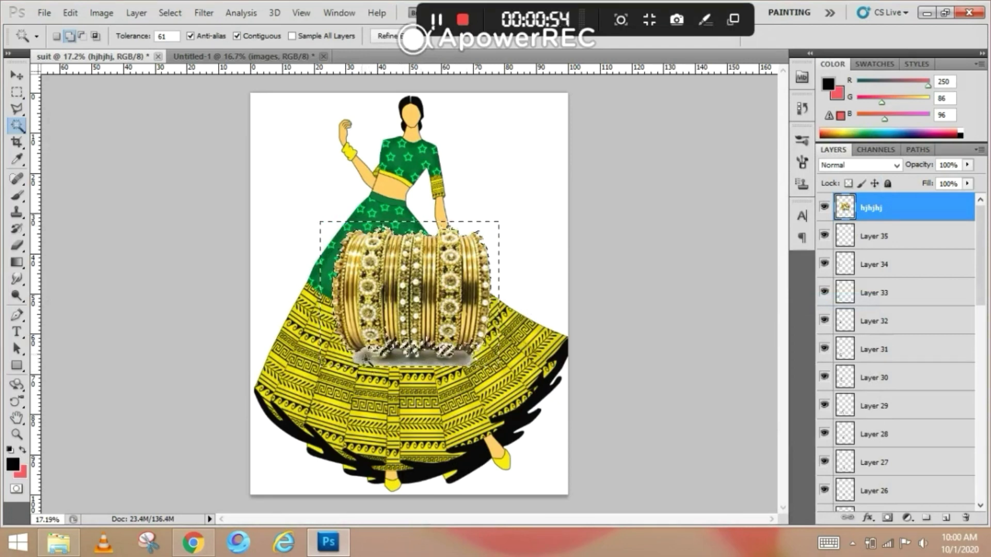
click(416, 356)
key(Delete)
key(ctrl+d)
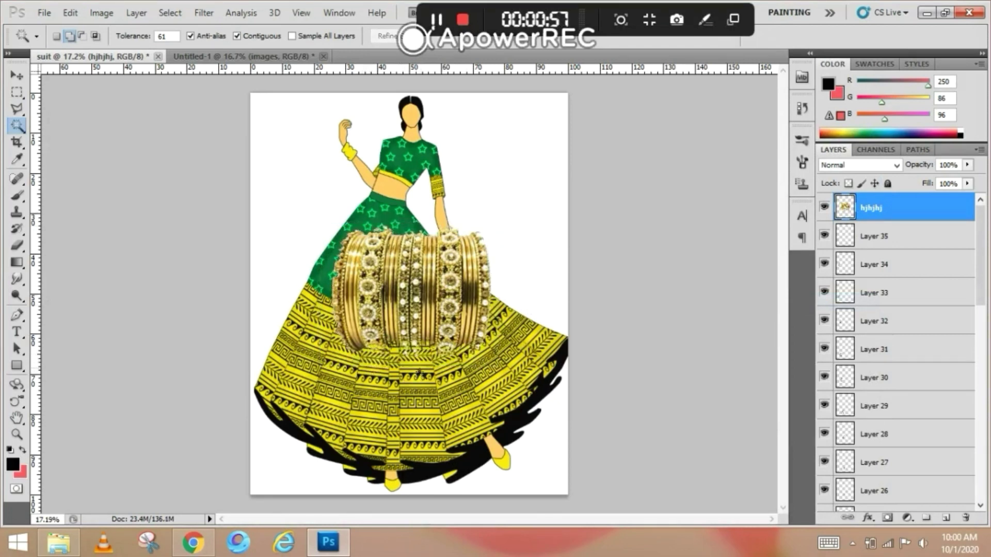
Rotate the hjhjhj bangles about 94.5°, scale them to about 9.7% width and 12.2% height, and place them on the lowered wrist.
key(ctrl+t)
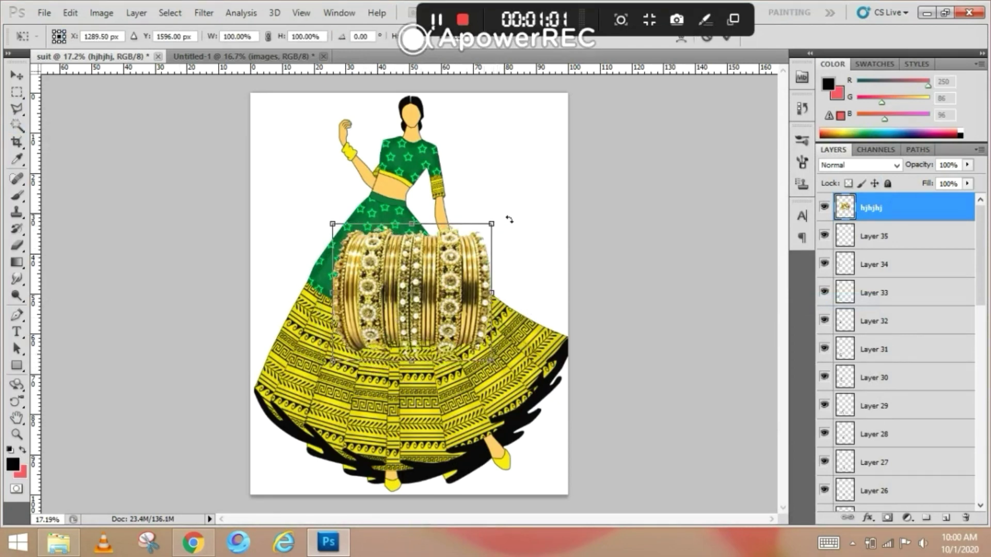
drag(508, 220, 474, 380)
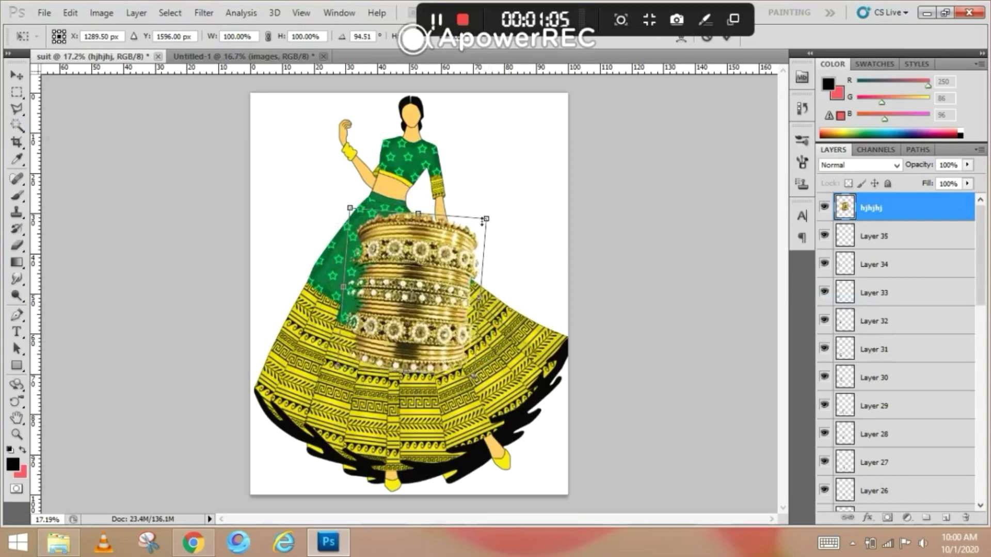
drag(482, 221, 473, 256)
scroll(466, 256, up, 8)
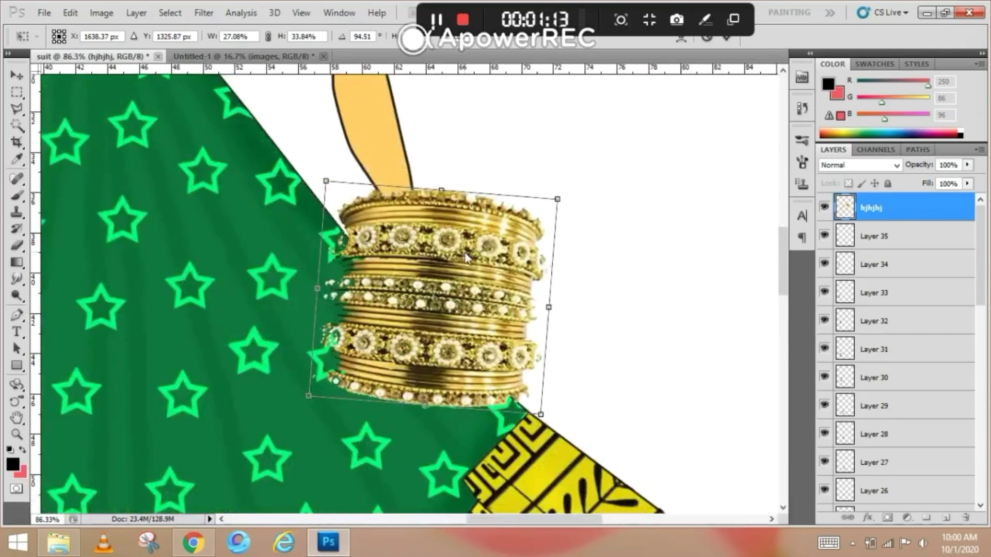
drag(558, 201, 474, 266)
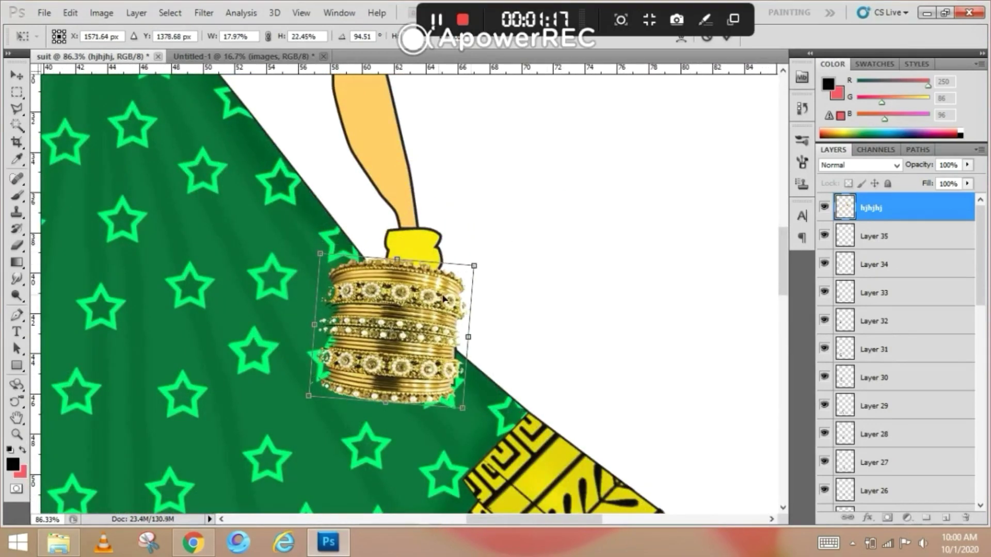
drag(443, 300, 466, 232)
drag(498, 198, 438, 237)
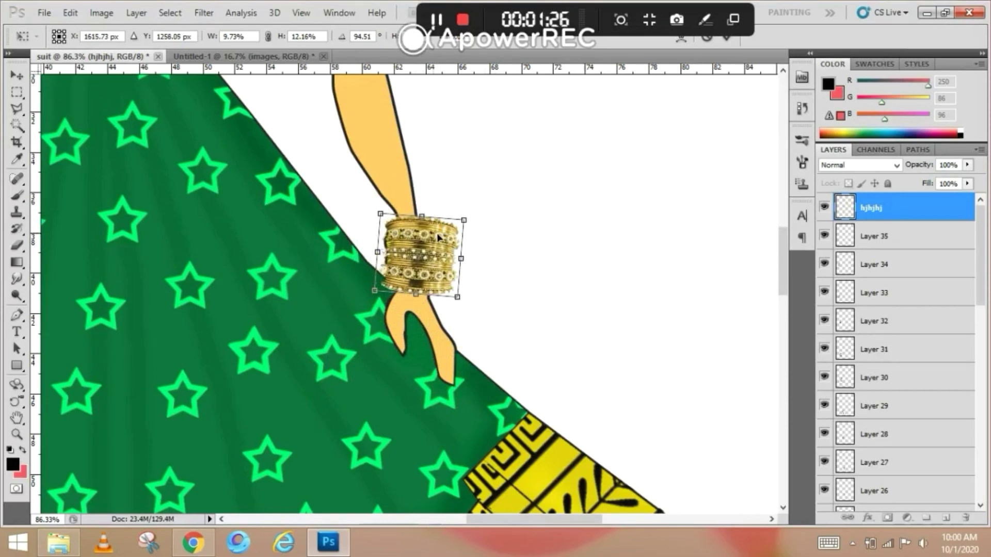
key(Return)
Nudge the bangles left with the Move tool to centre them on the lowered wrist.
key(w)
click(23, 79)
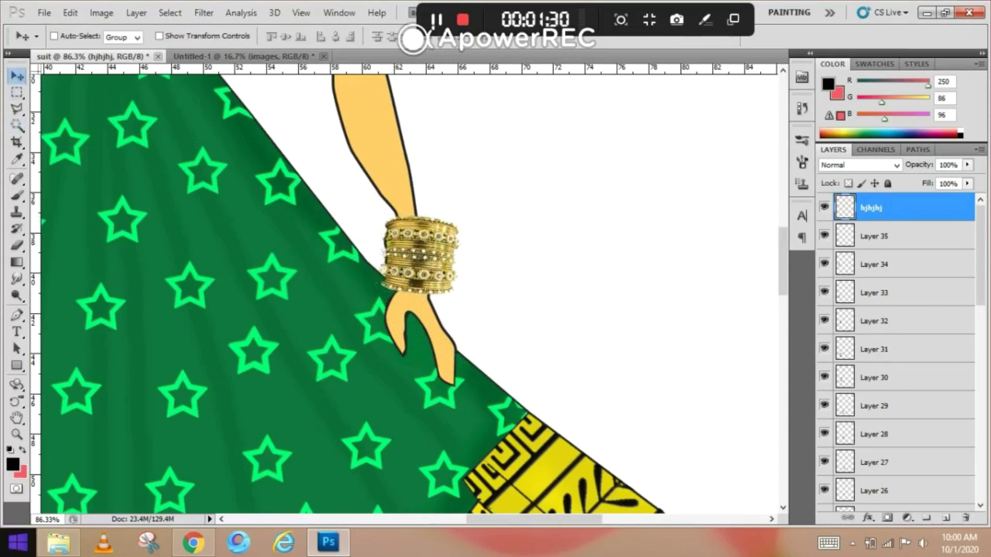
key(Left)
key(Left)
key(Left)
key(Left)
key(Left)
key(Left)
key(Left)
key(Left)
key(Left)
key(Left)
key(Left)
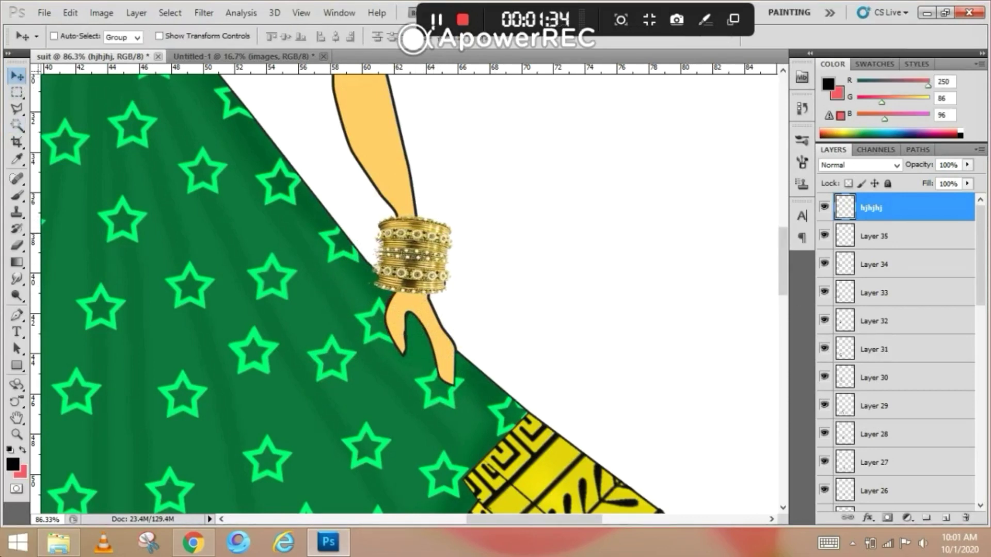
key(ctrl+0)
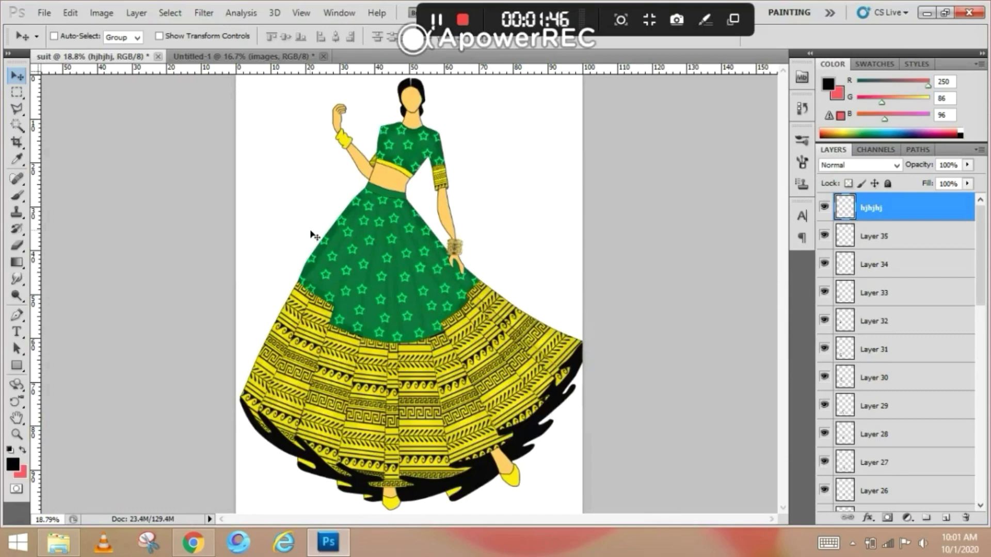
Add a new empty layer on top, duplicate hjhjhj as hjhjhj copy, and fit the copied bangles to the raised wrist.
click(946, 518)
right_click(909, 235)
click(797, 243)
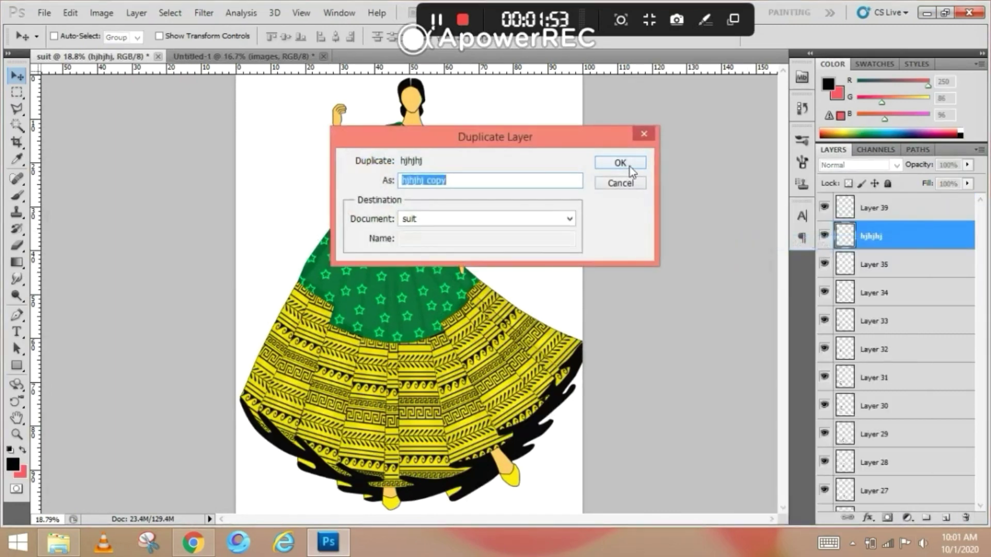
click(628, 160)
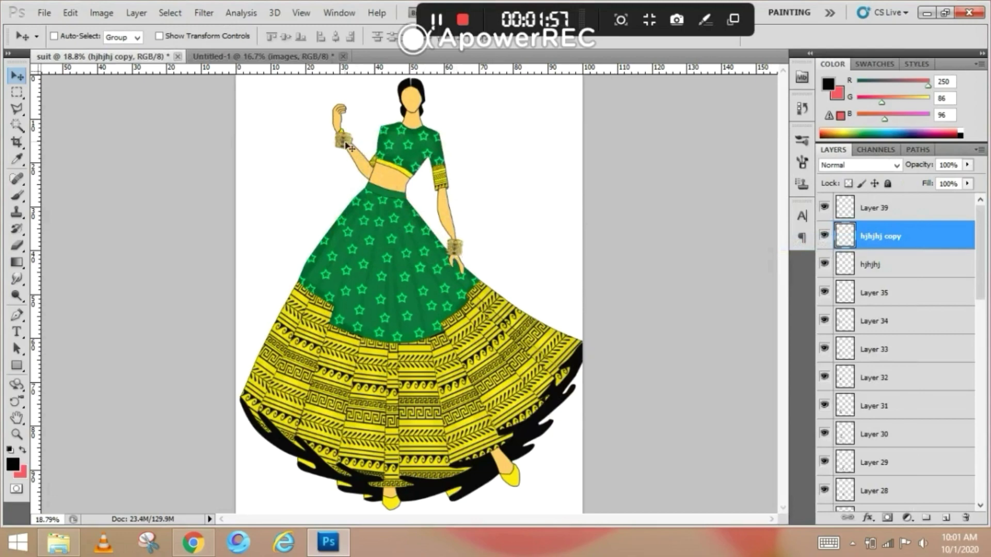
scroll(351, 147, up, 5)
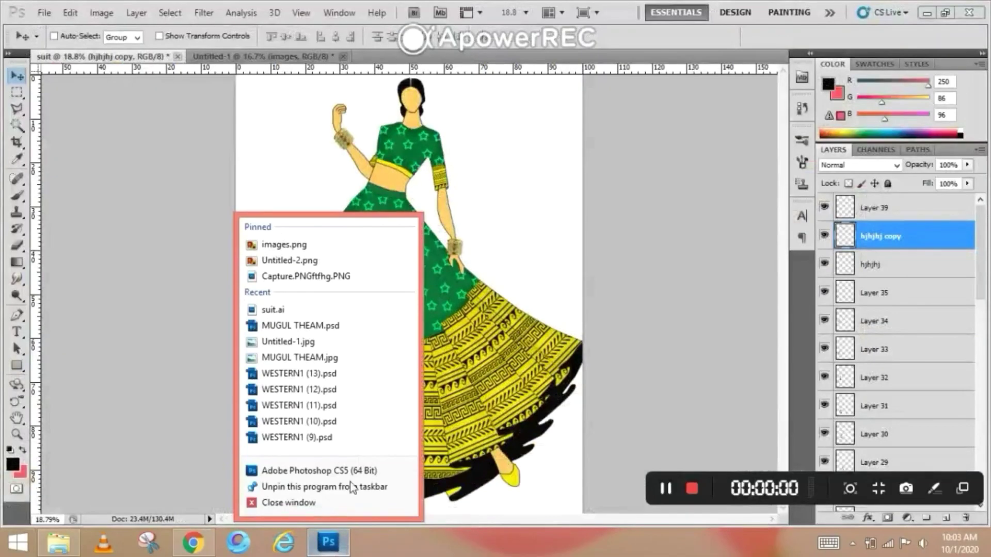
Place the 1-2 gold necklace picture in the suit document and select its black background with the Magic Wand at tolerance 61.
click(192, 542)
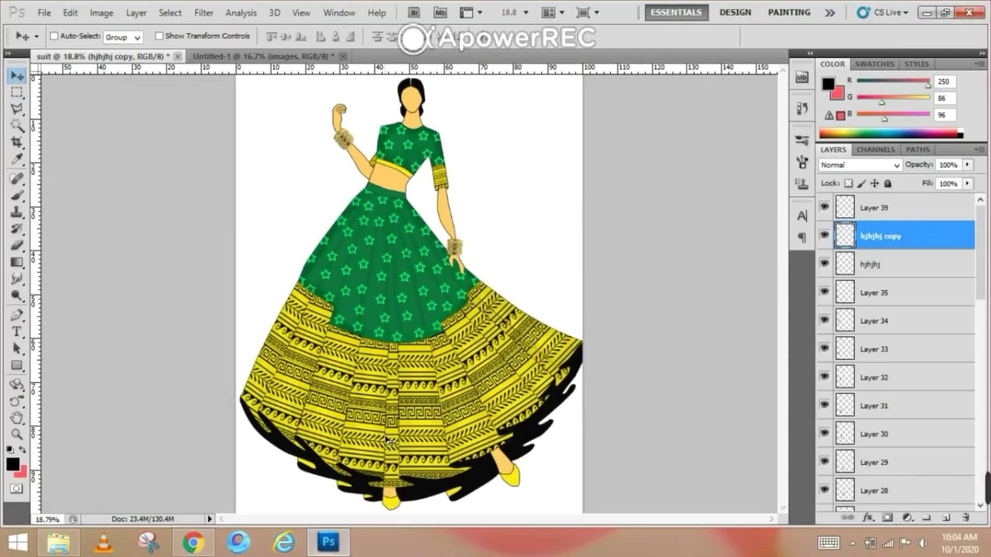
key(Return)
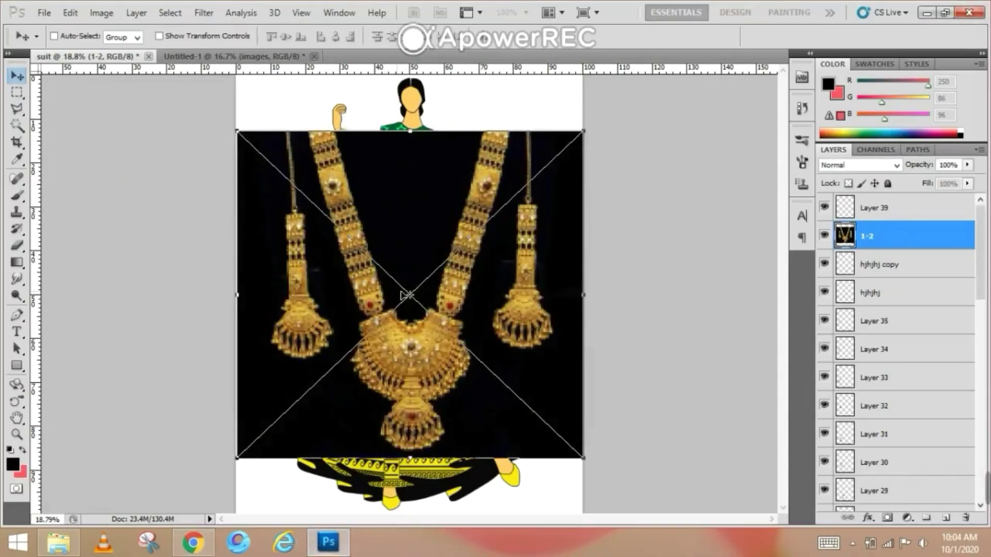
click(17, 124)
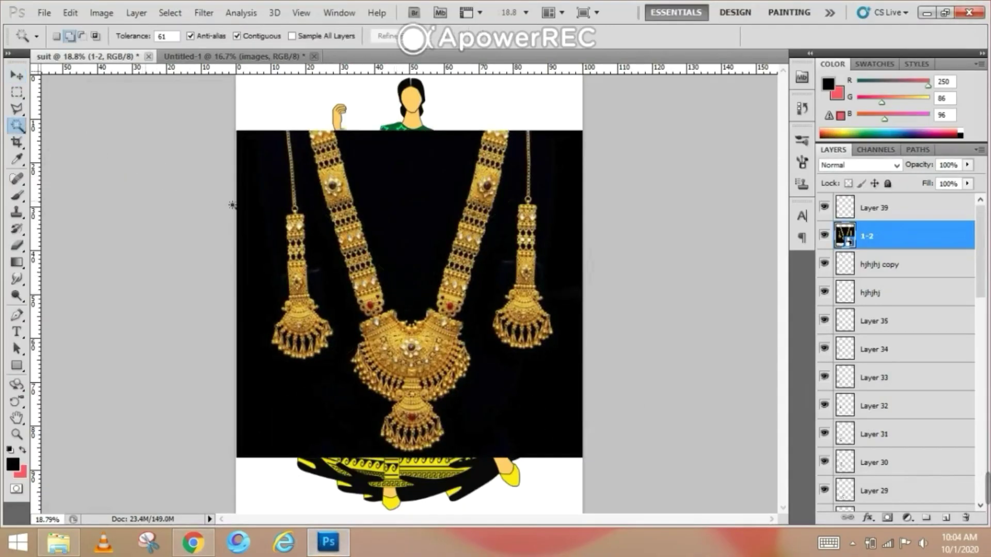
click(368, 203)
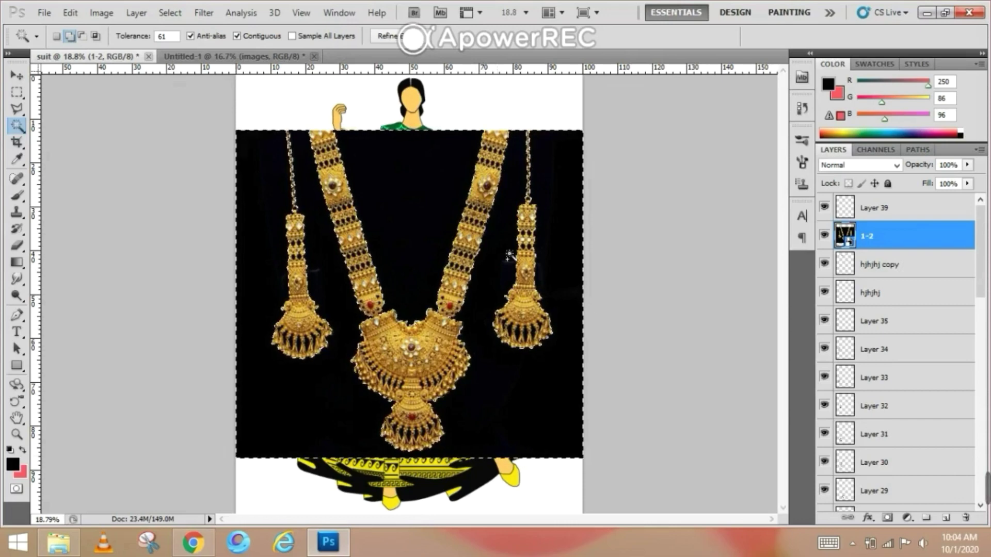
Rasterize the 1-2 layer, delete the selected black background, and clear the selection.
key(Delete)
key(Return)
right_click(877, 236)
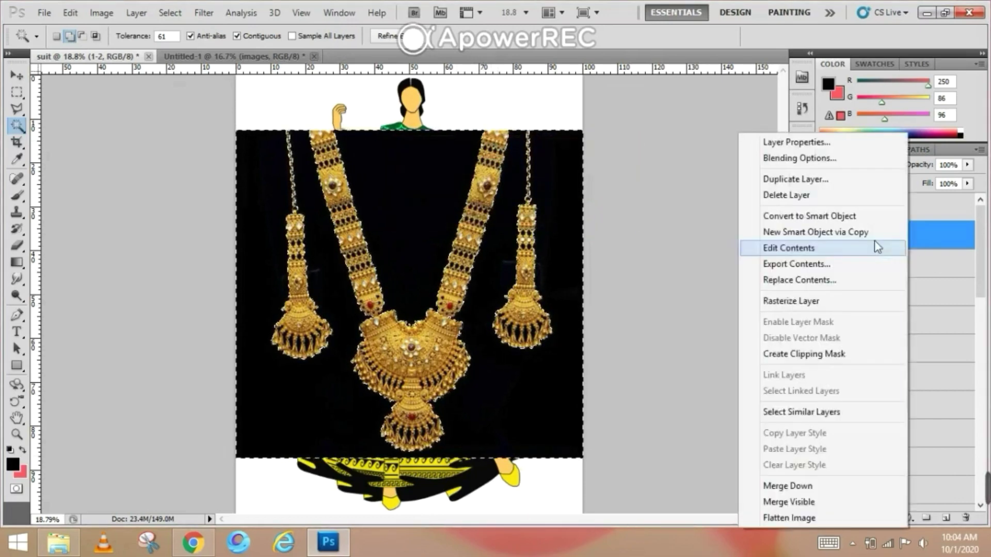
click(803, 308)
key(Delete)
key(ctrl+d)
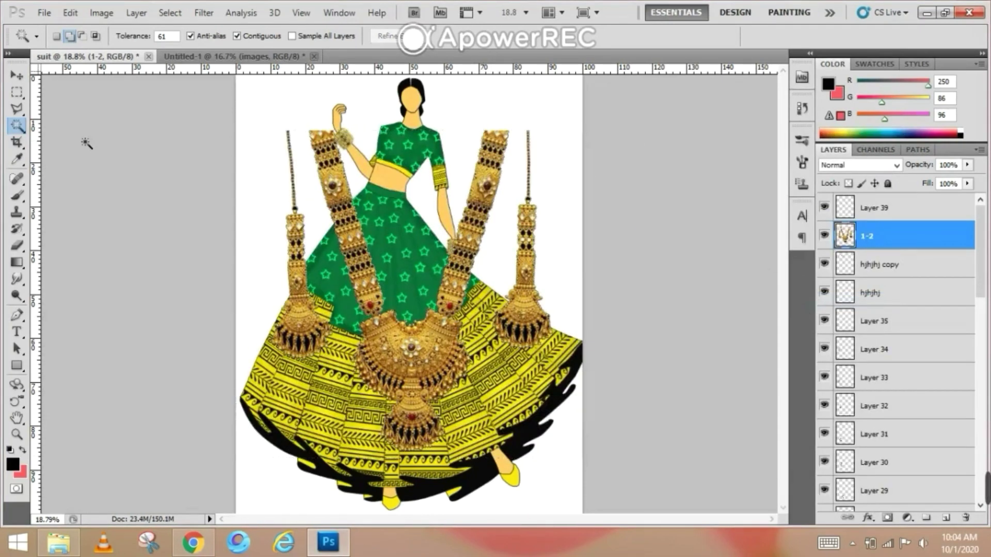
Outline the left earring on the 1-2 layer with the Polygonal Lasso, copy it to a new layer, and hide that copy.
click(17, 92)
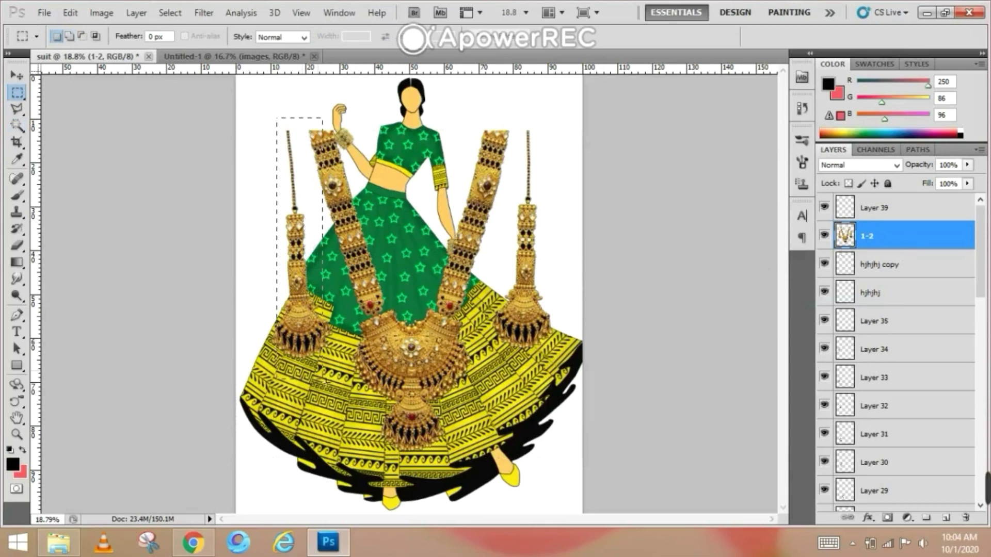
click(310, 371)
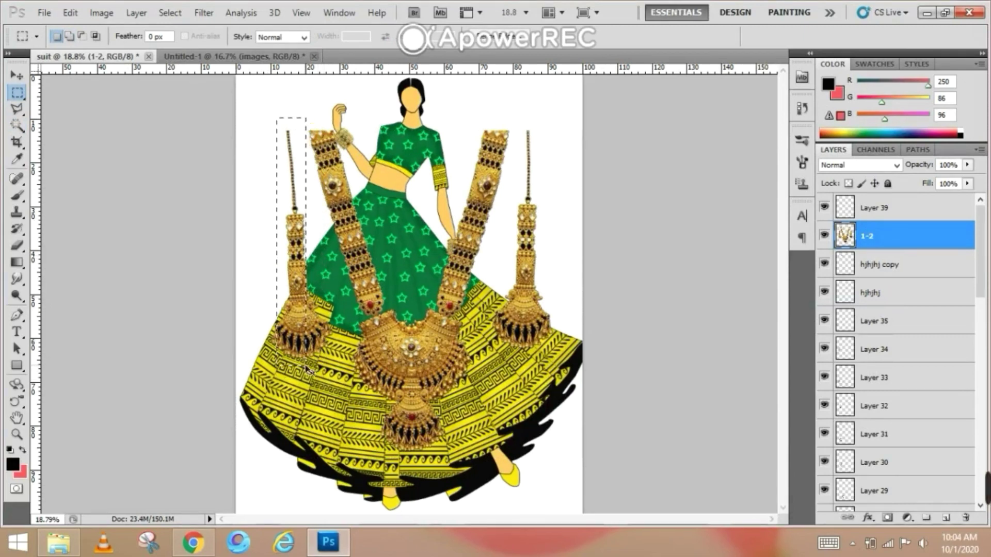
click(17, 109)
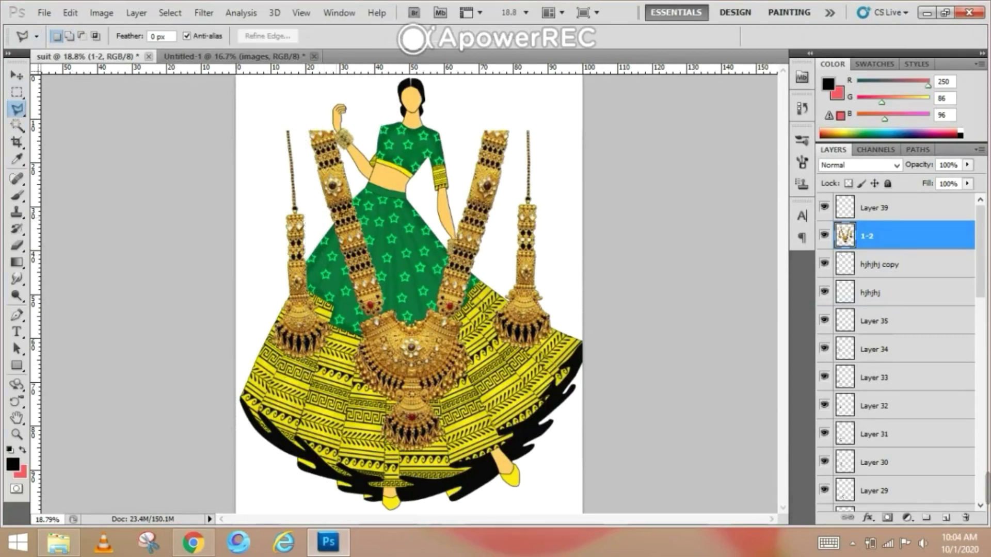
click(291, 126)
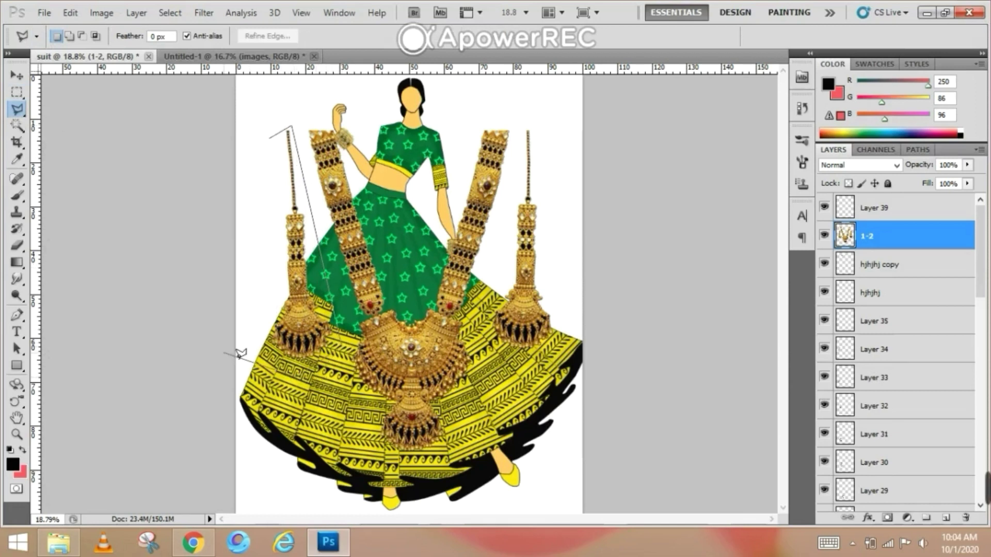
click(263, 335)
click(269, 139)
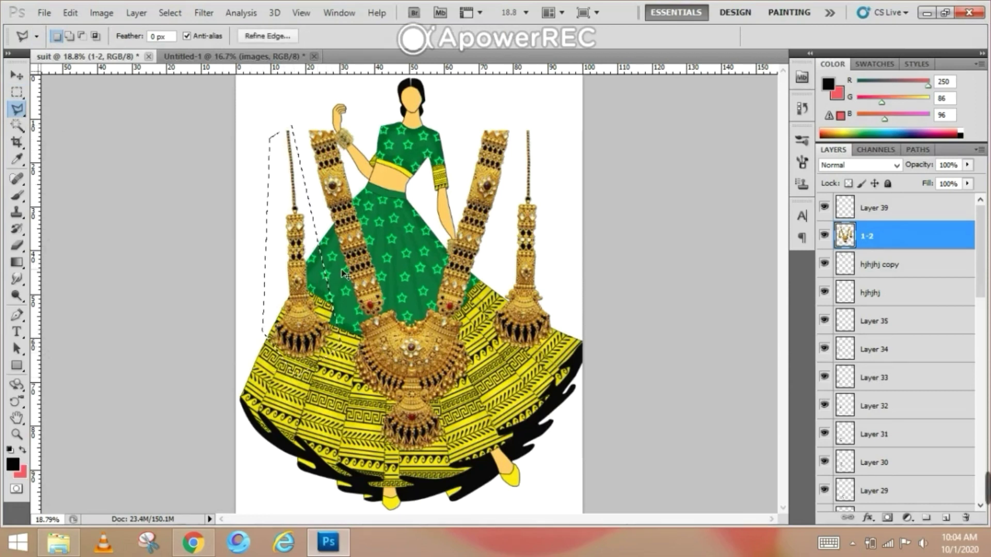
key(ctrl+j)
click(824, 235)
Outline the right earring on the 1-2 layer with the Polygonal Lasso and delete it.
click(900, 264)
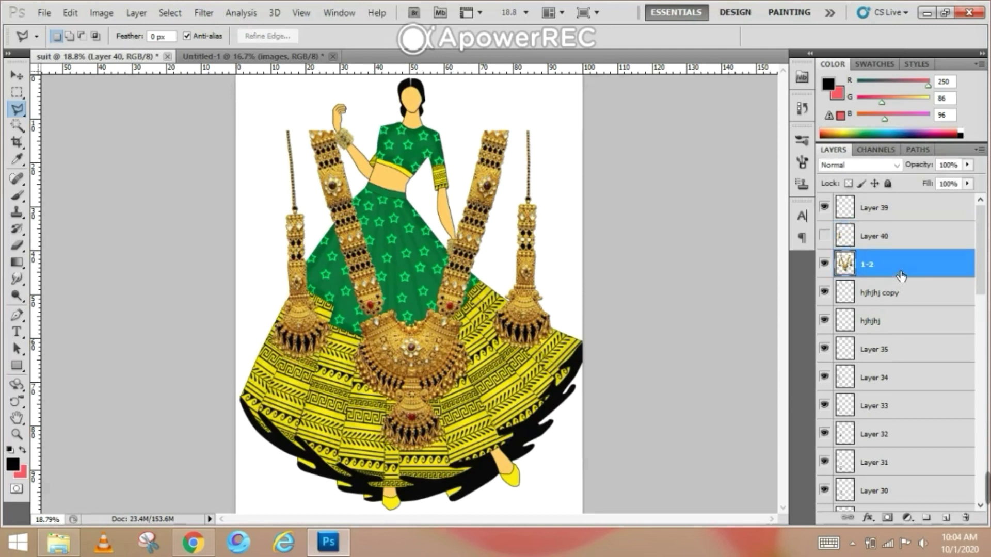
click(522, 124)
click(482, 348)
click(493, 381)
click(571, 343)
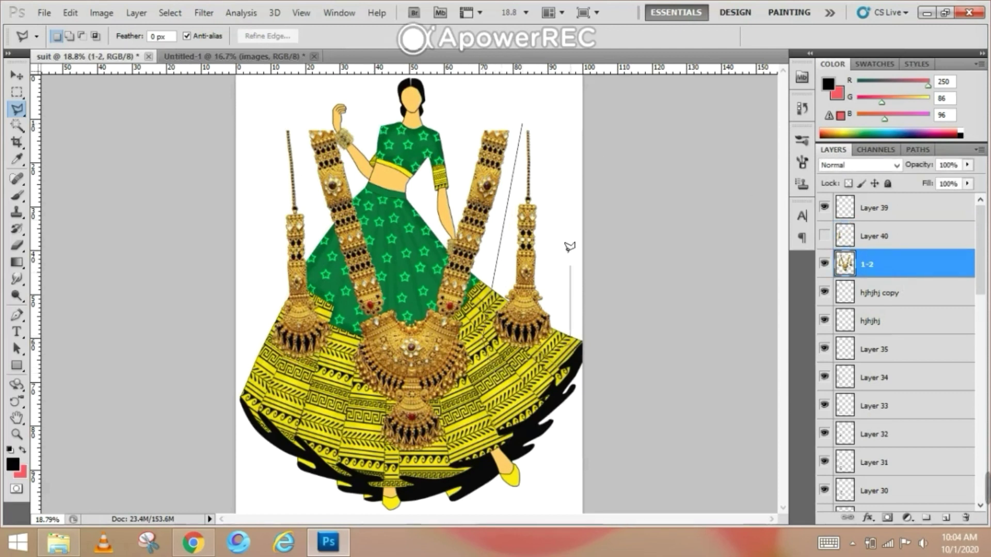
click(528, 125)
key(Delete)
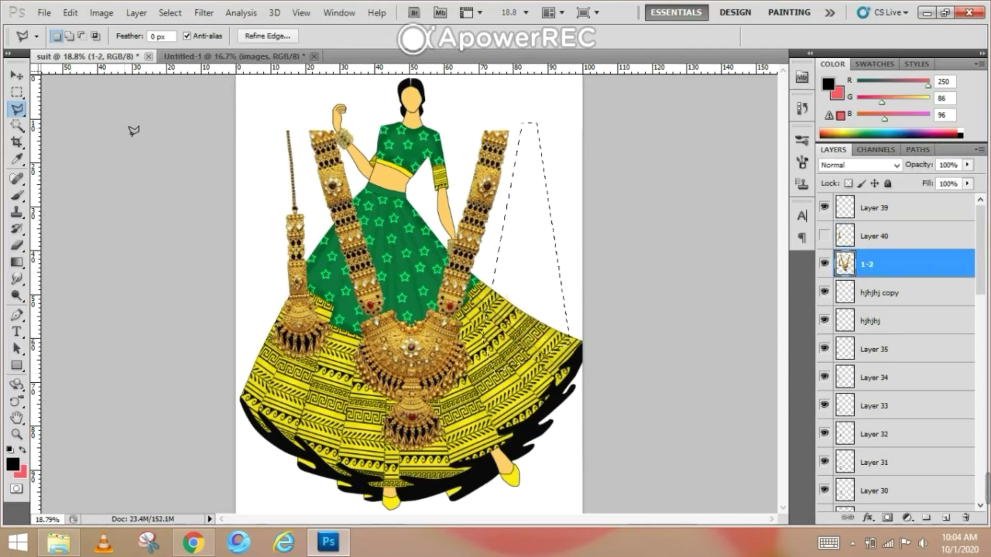
click(14, 76)
click(473, 328)
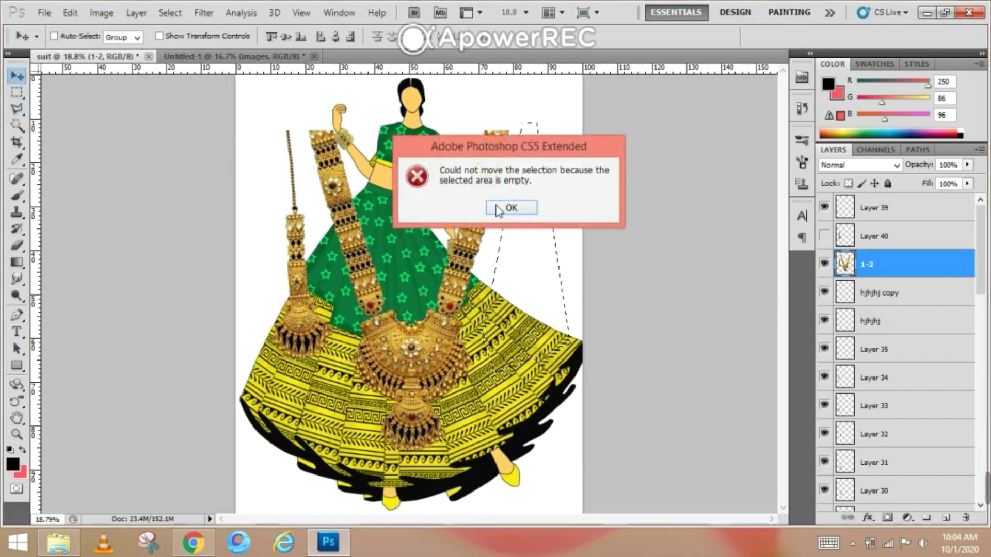
click(499, 208)
Outline the left earring on the 1-2 layer with the Polygonal Lasso, delete it, and clear the selection.
click(17, 110)
click(265, 136)
click(292, 126)
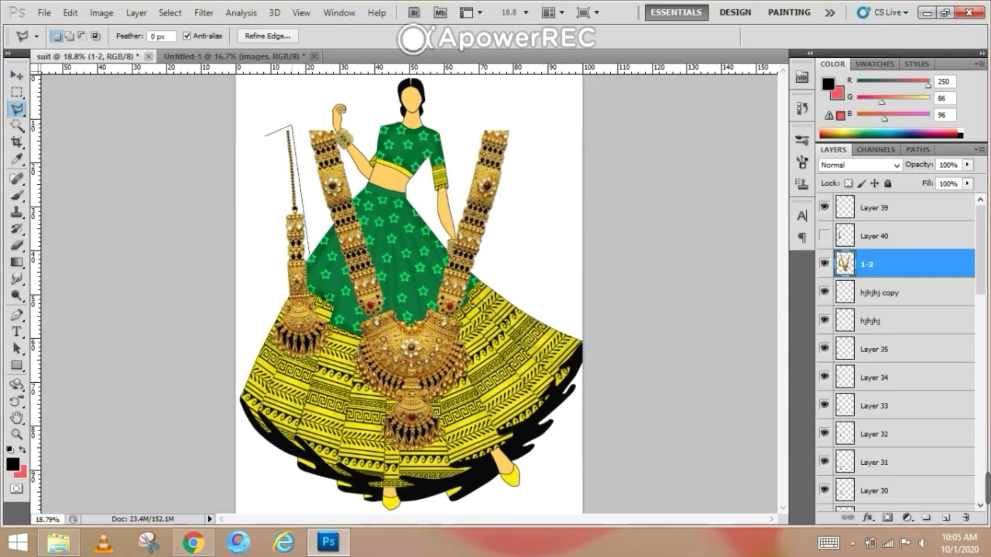
click(252, 365)
click(264, 135)
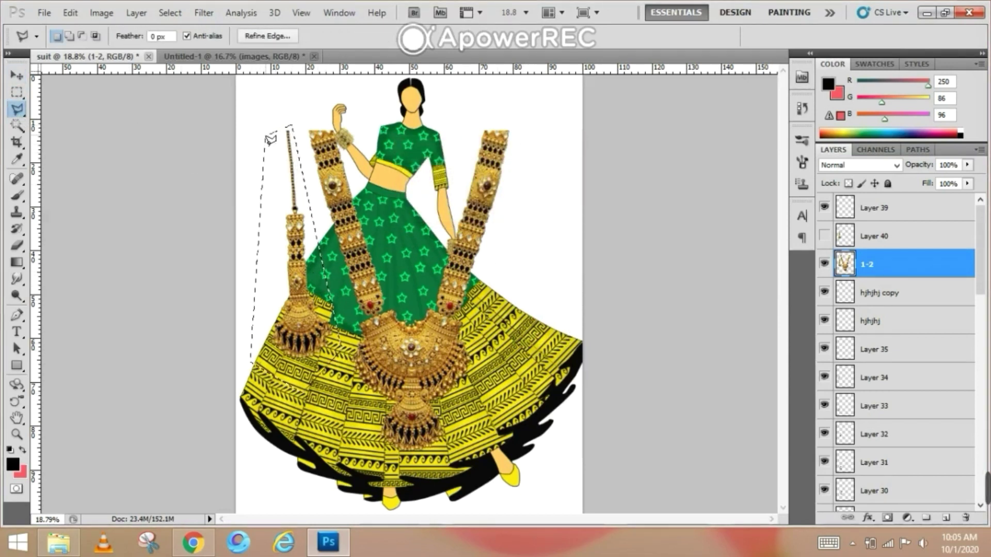
key(Delete)
key(ctrl+d)
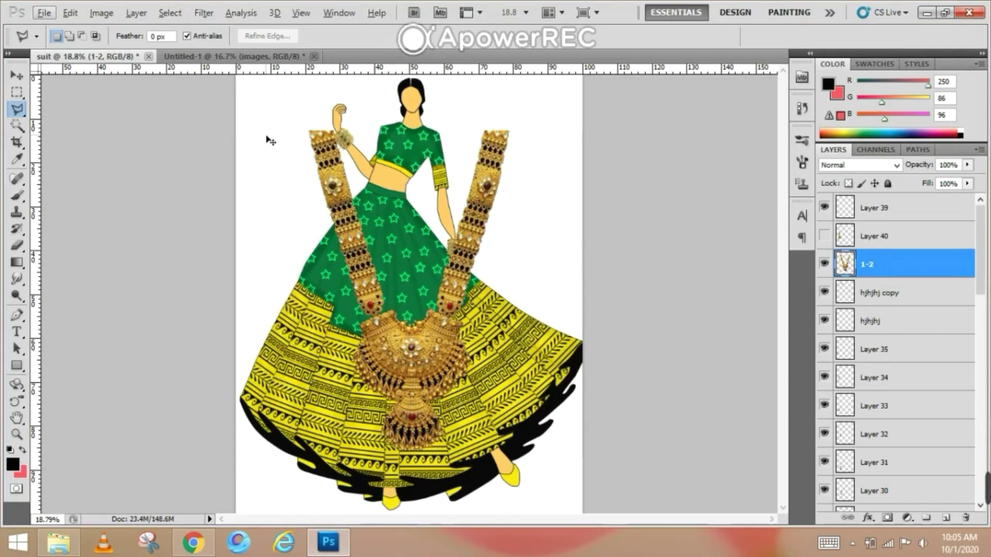
Scale the 1-2 necklace proportionally to about 23% with Free Transform and move it over the green blouse.
click(18, 76)
key(ctrl+t)
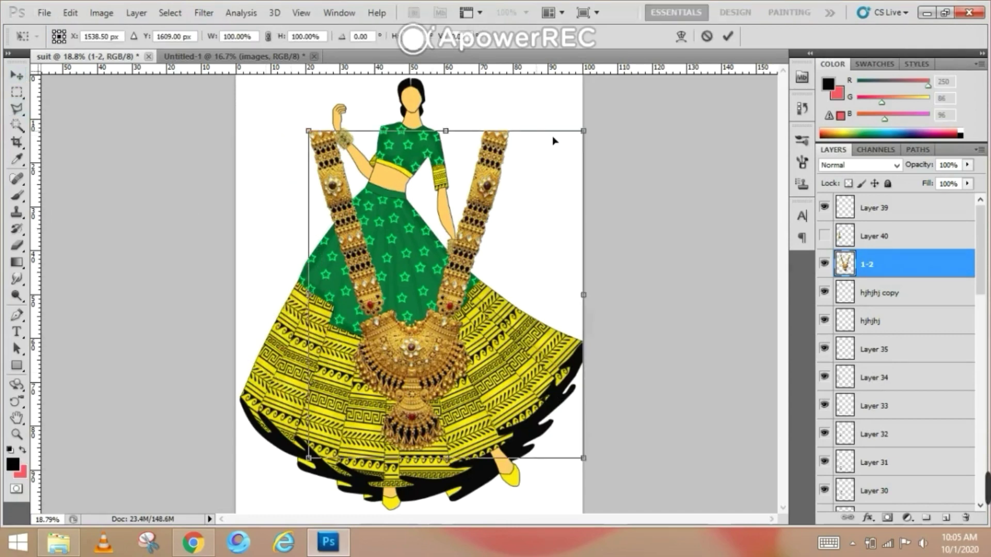
drag(582, 132, 423, 174)
drag(407, 191, 433, 137)
scroll(435, 172, up, 5)
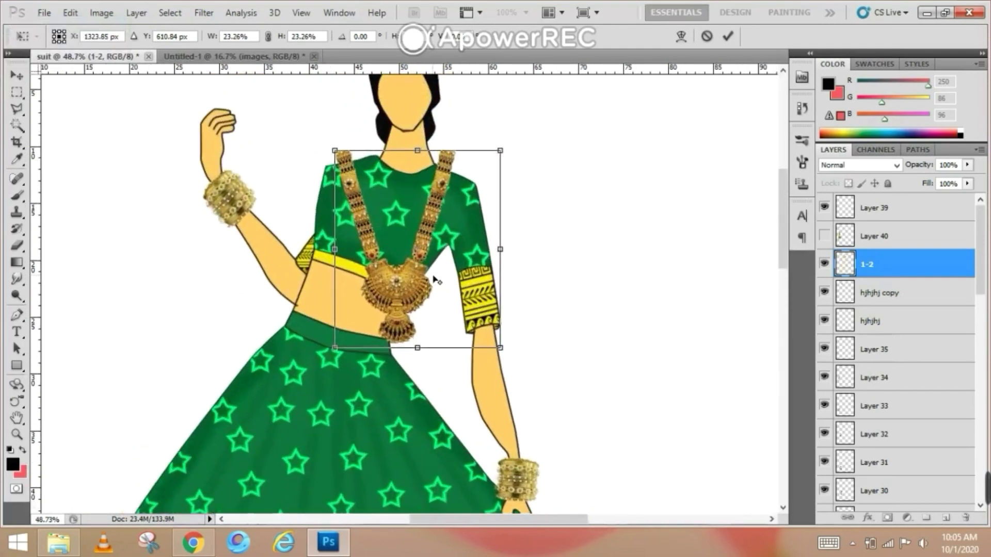
Scale the necklace down to 14.60%, rotate it about 20°, and position its chain around the neckline of the green blouse.
drag(511, 355, 494, 370)
drag(433, 323, 424, 322)
drag(507, 167, 436, 230)
drag(381, 265, 422, 216)
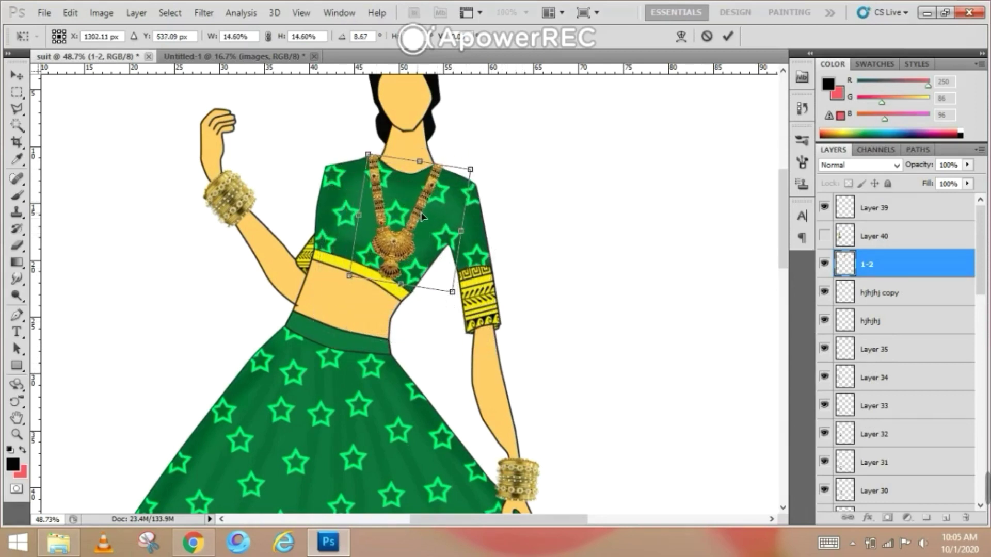
drag(475, 306, 408, 251)
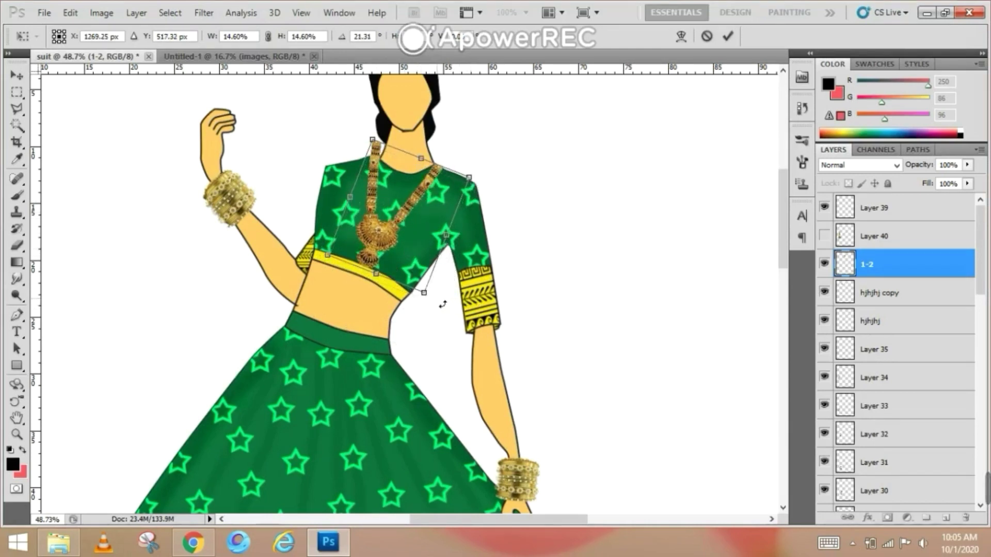
mouse_move(443, 305)
mouse_down()
mouse_move(434, 287)
mouse_move(447, 292)
mouse_move(446, 306)
mouse_up()
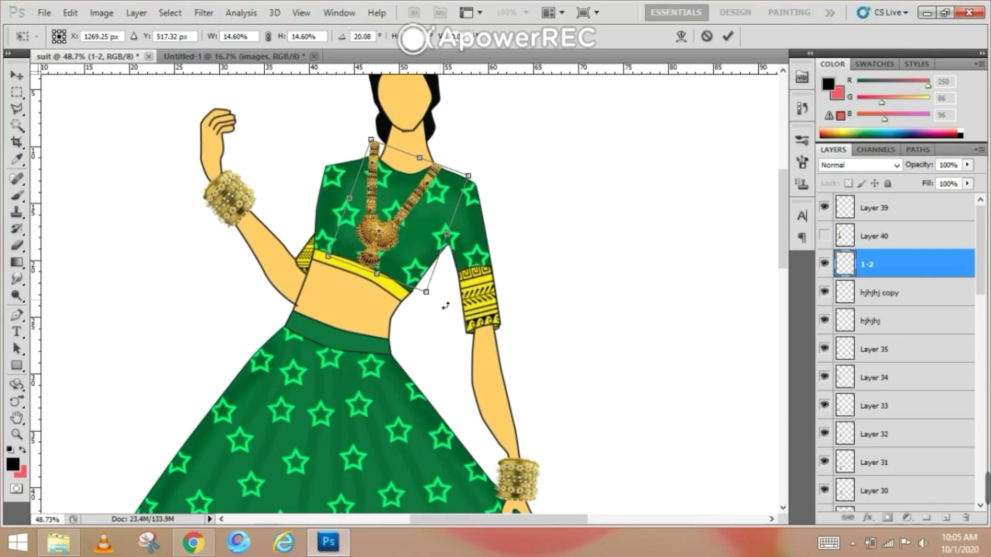
key(super)
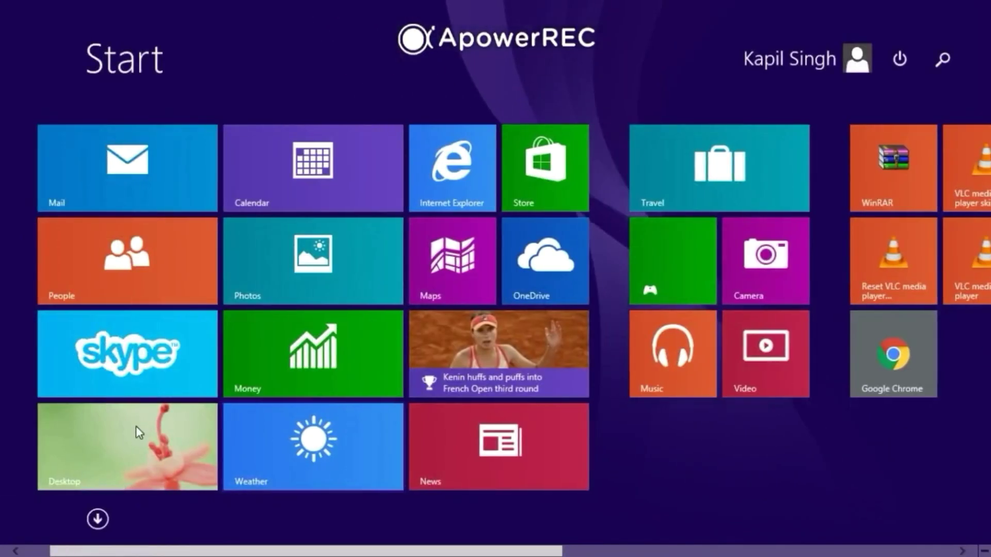
click(164, 456)
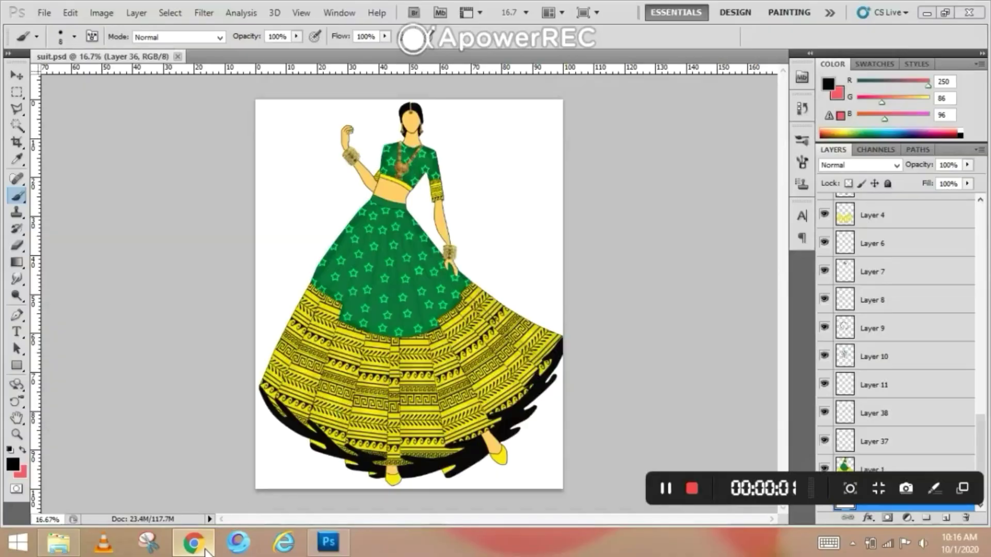
Place the downloaded red palace interior image from Chrome behind the figure and stretch it to cover the whole canvas.
click(196, 543)
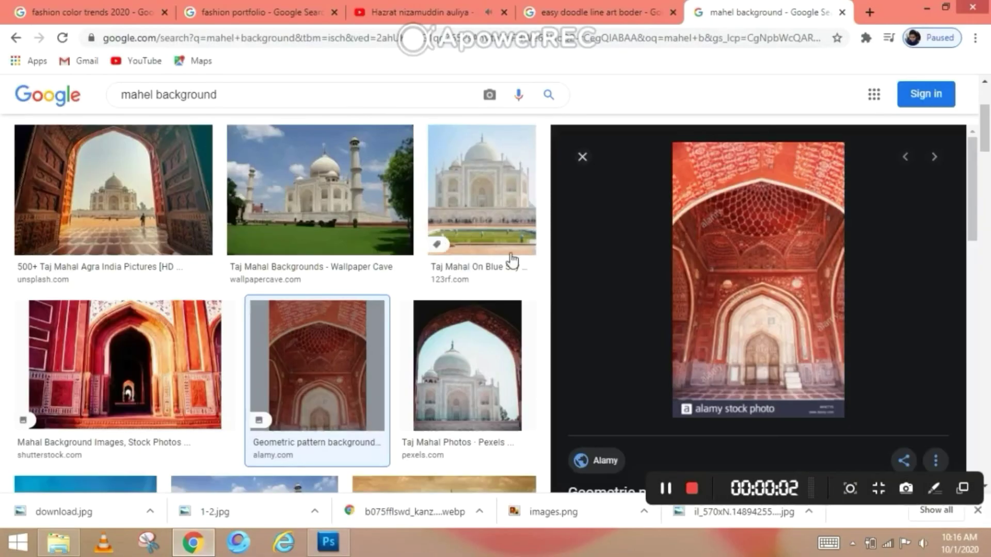
drag(92, 512, 531, 100)
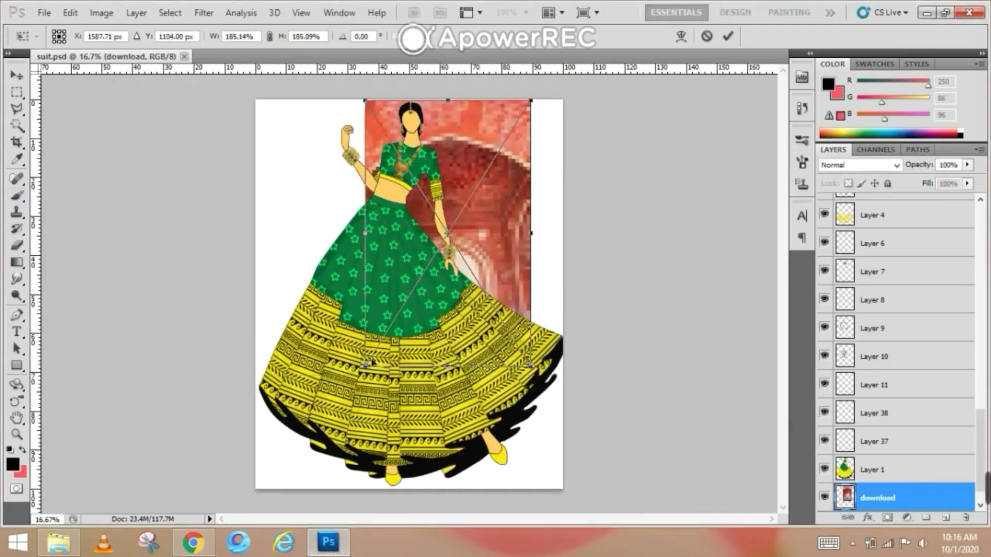
drag(365, 366, 234, 496)
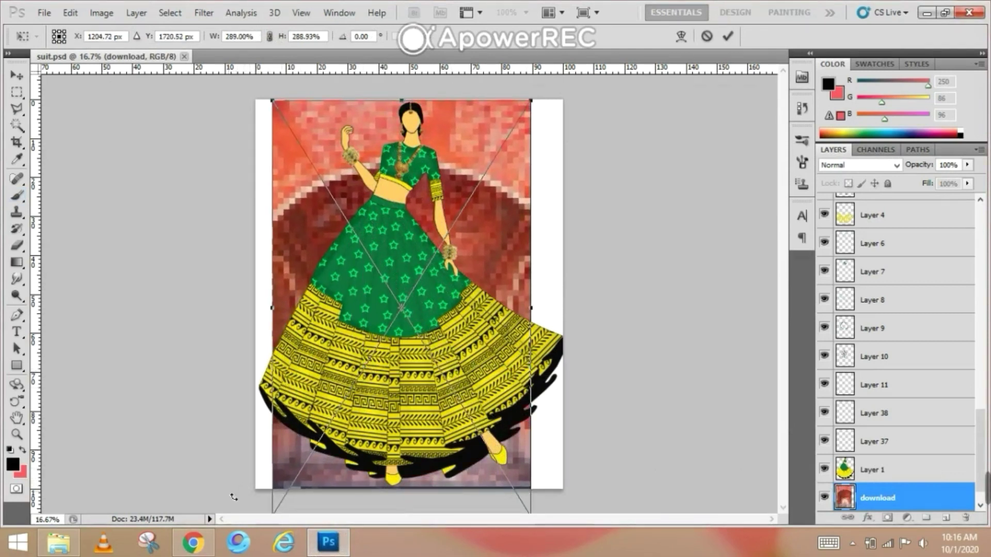
drag(272, 320, 259, 317)
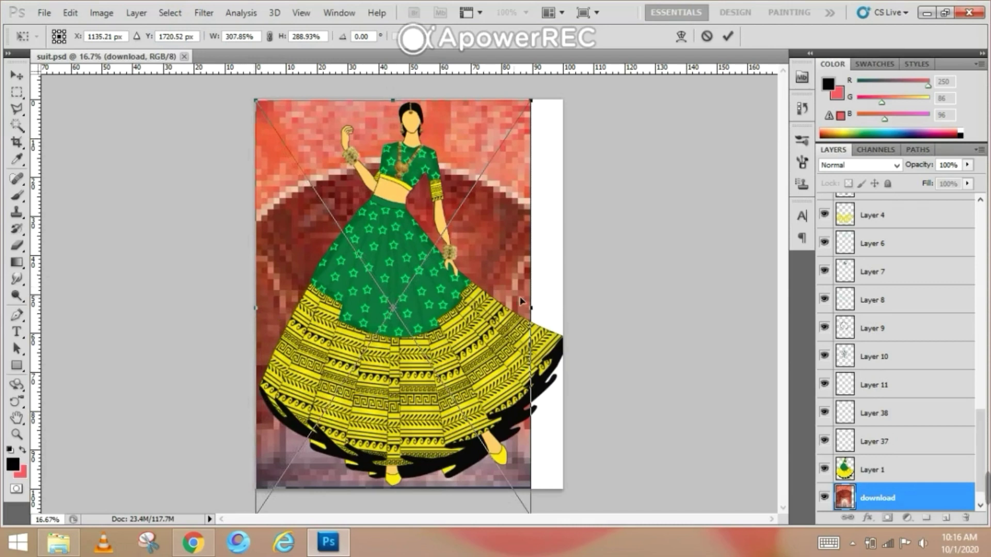
drag(537, 313, 567, 316)
key(Return)
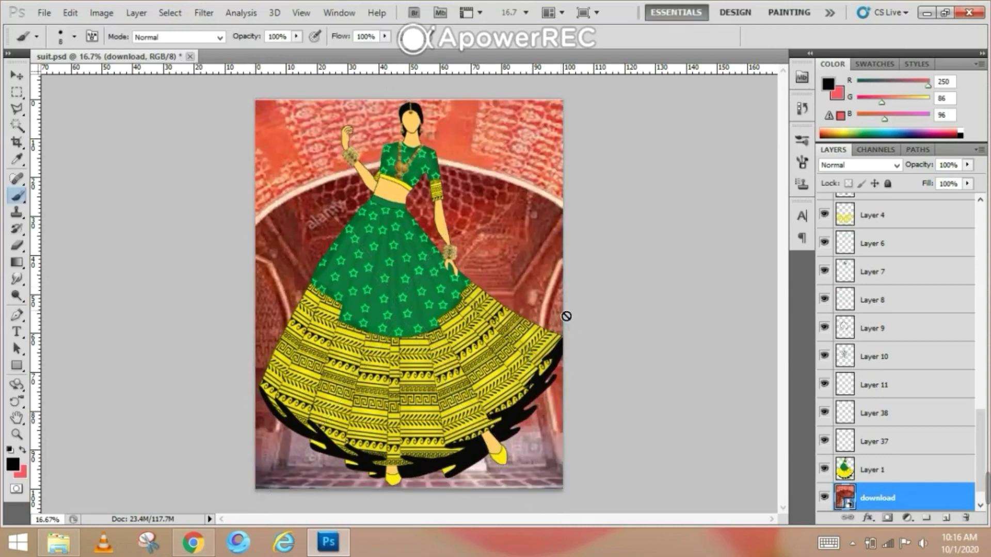
Select all figure layers from Layer 1 to Layer 39, scale them down proportionally, and position the figure inside the palace archway.
click(922, 470)
scroll(919, 454, up, 10)
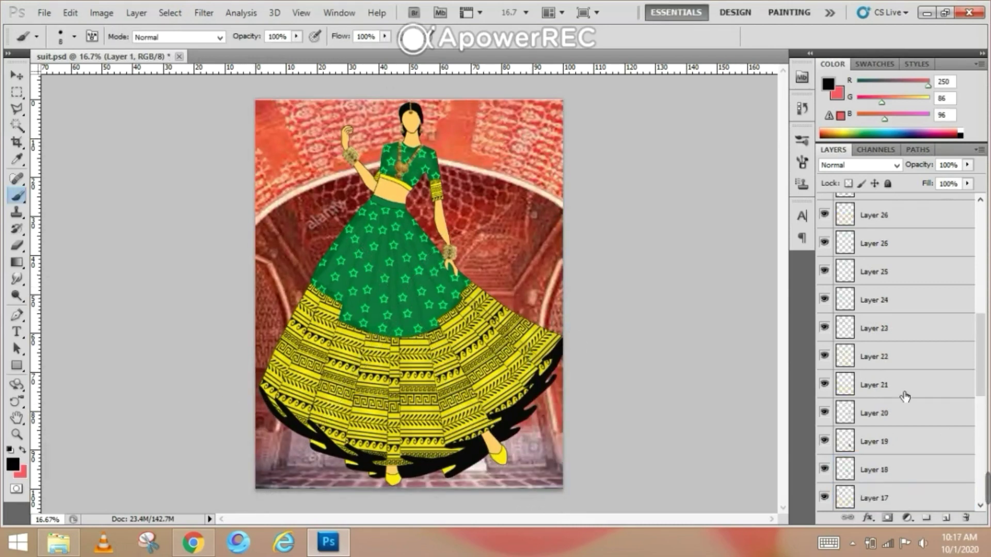
shift+click(901, 208)
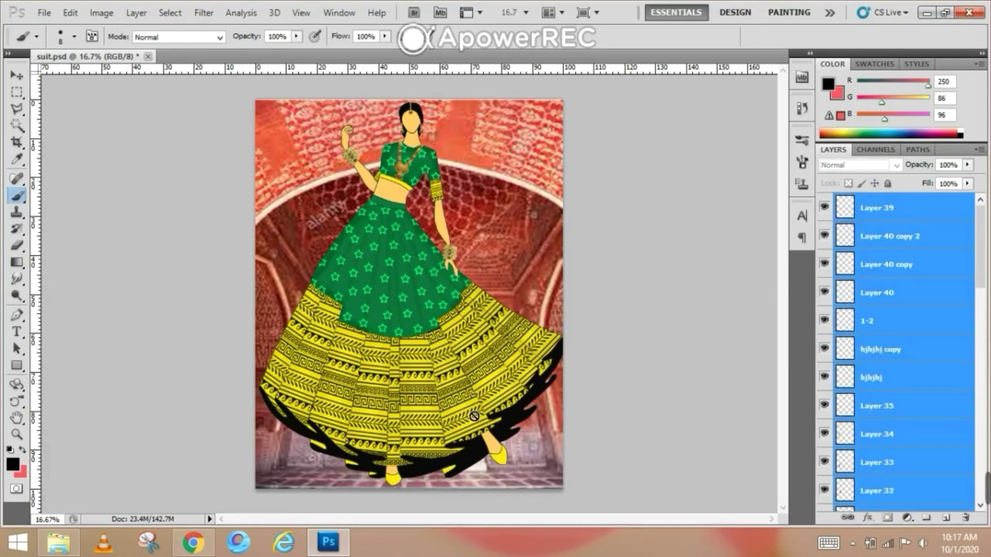
key(ctrl+t)
drag(579, 103, 501, 250)
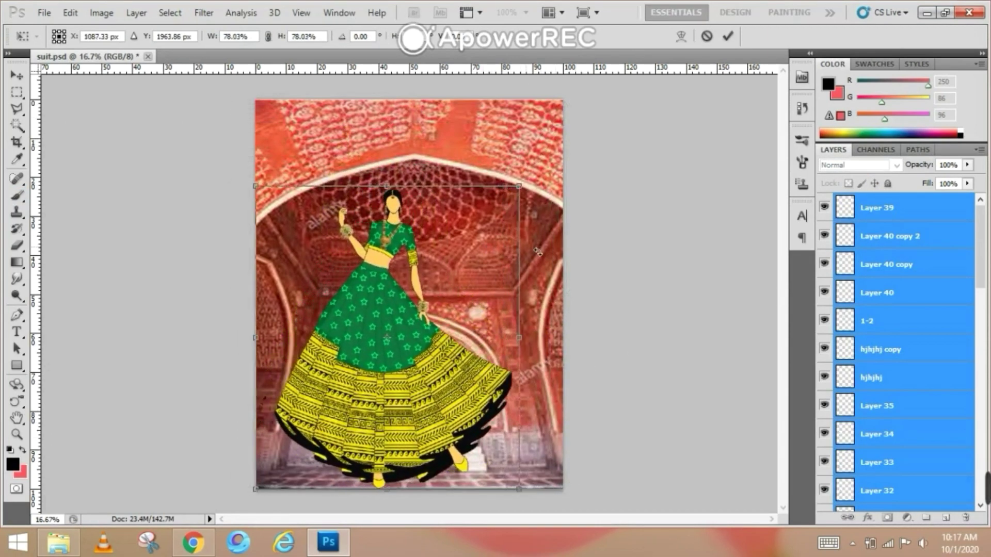
mouse_move(551, 166)
mouse_down()
mouse_move(563, 178)
mouse_move(551, 163)
mouse_move(526, 176)
mouse_move(532, 163)
mouse_up()
key(b)
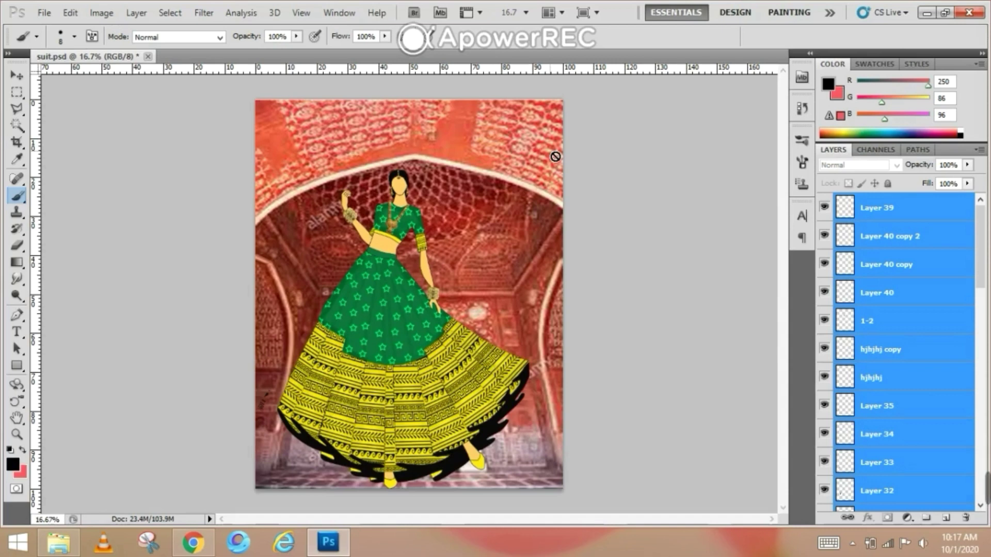
Place the download (1) archway image as the background, sized 220.69% wide and 421.90% high to fill the canvas.
mouse_move(986, 488)
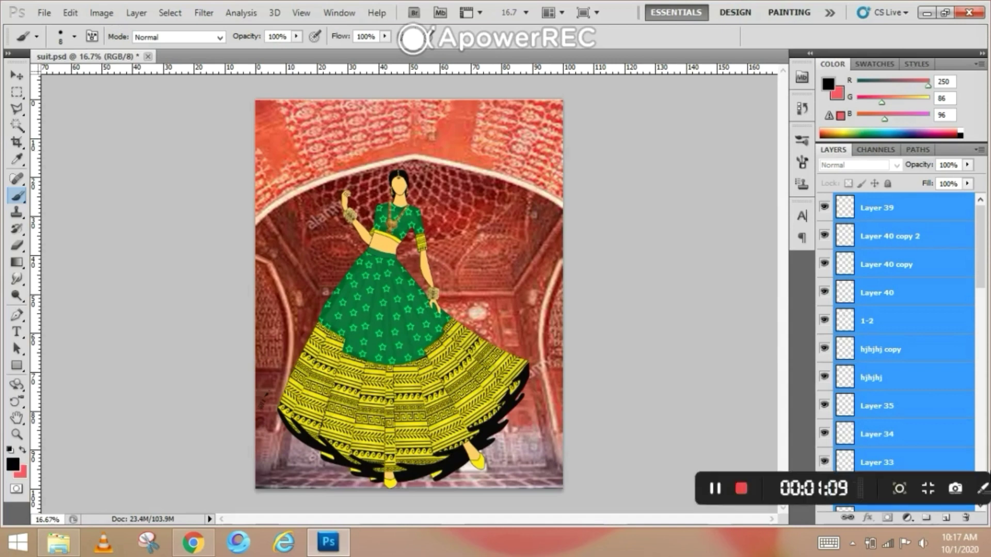
click(664, 488)
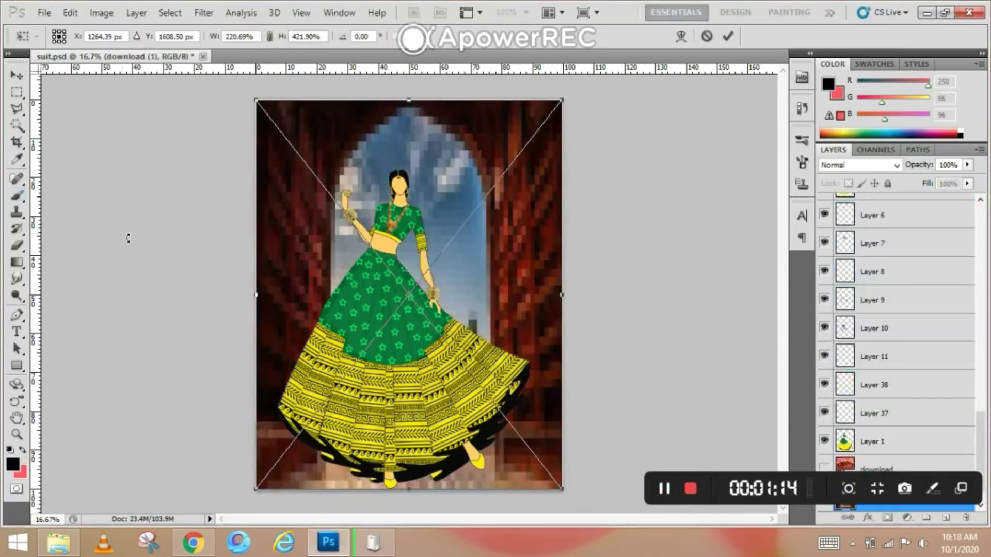
key(Return)
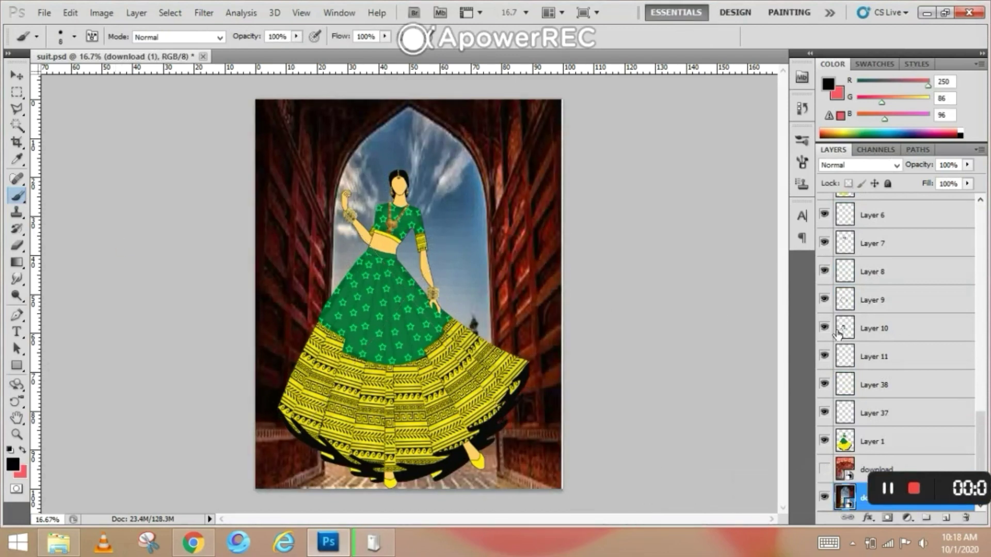
Select all figure layers from Layer 1 to Layer 39, move the figure rightward, and rotate it slightly clockwise in front of the archway.
click(897, 443)
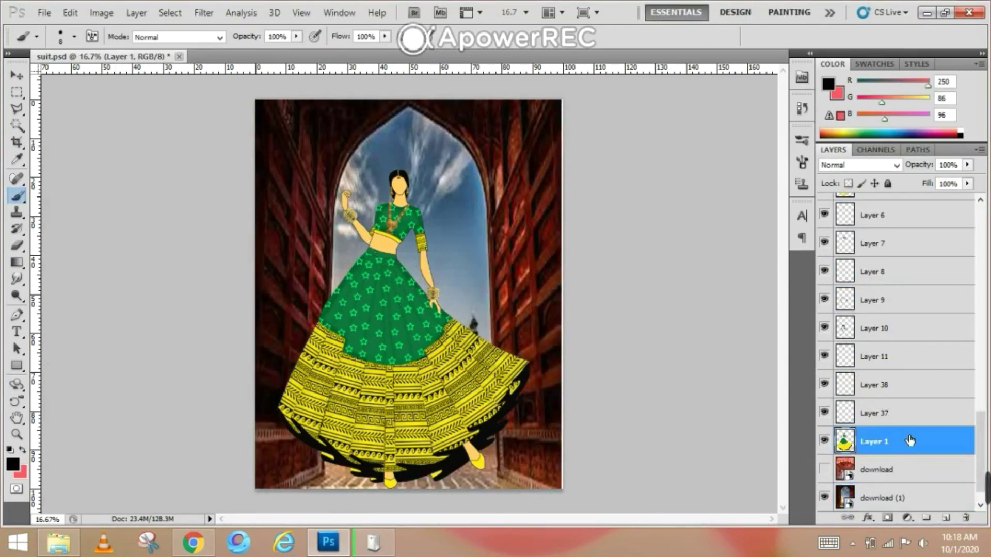
scroll(892, 436, up, 10)
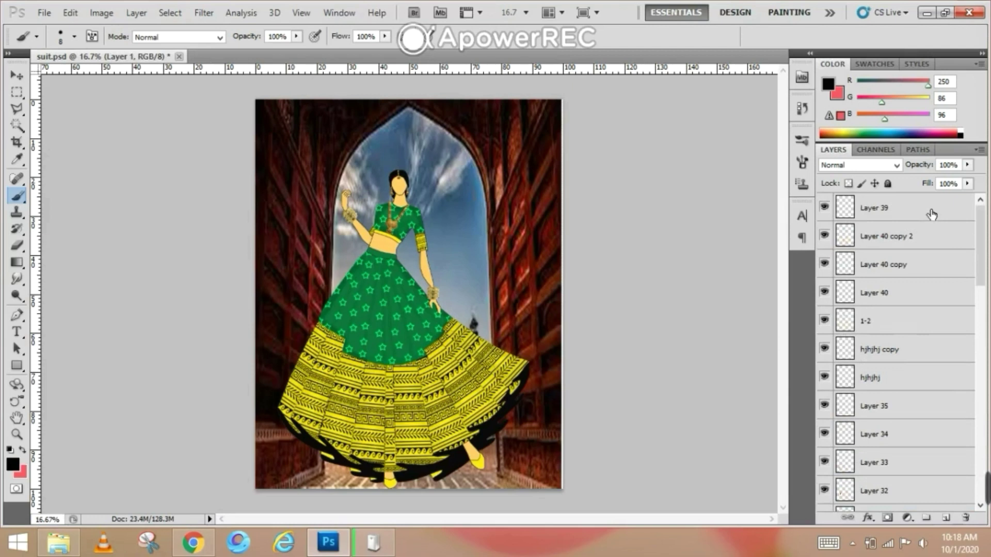
shift+click(931, 214)
key(ctrl+t)
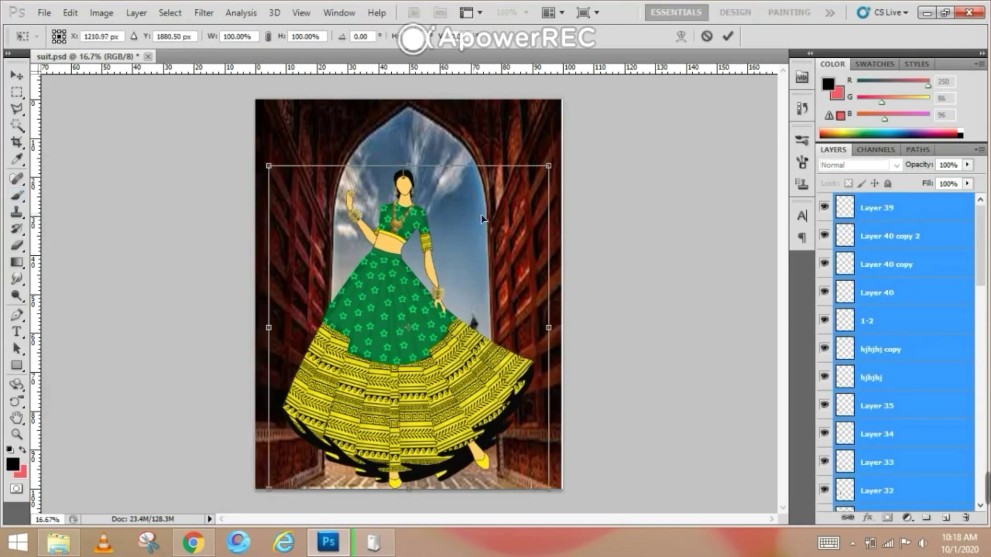
drag(483, 219, 487, 220)
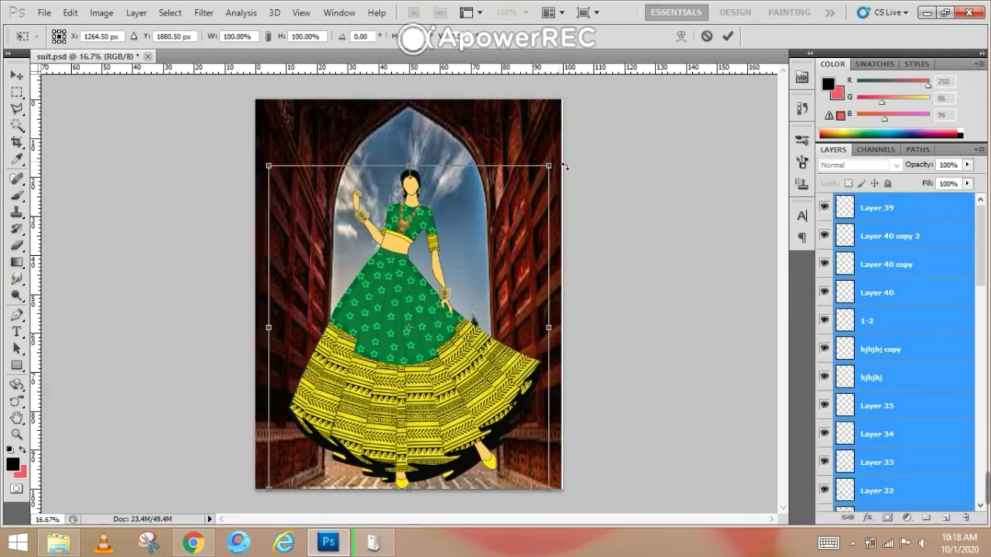
drag(564, 166, 584, 186)
key(b)
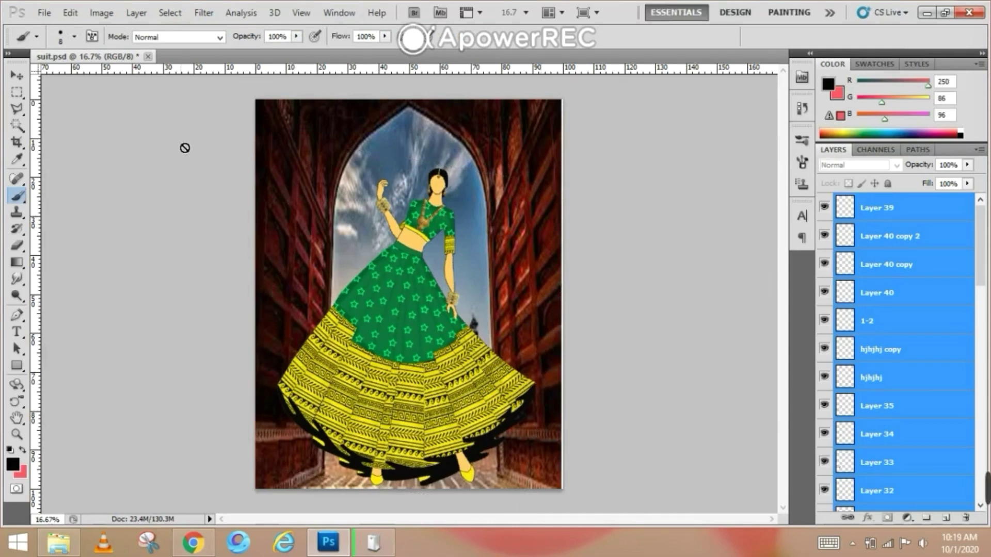
Create a new blank portrait document from a preset with a white background.
click(43, 12)
click(55, 24)
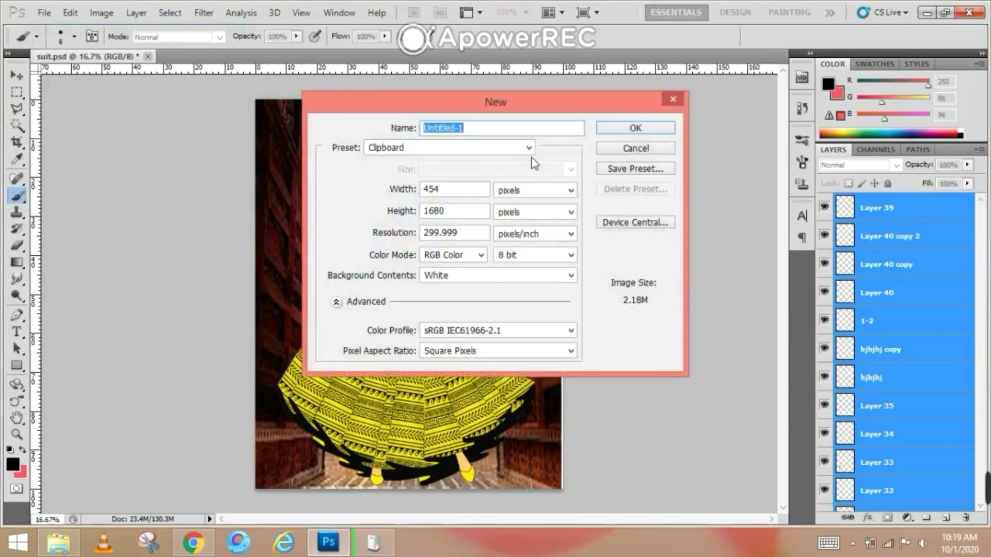
click(526, 147)
click(454, 206)
click(634, 129)
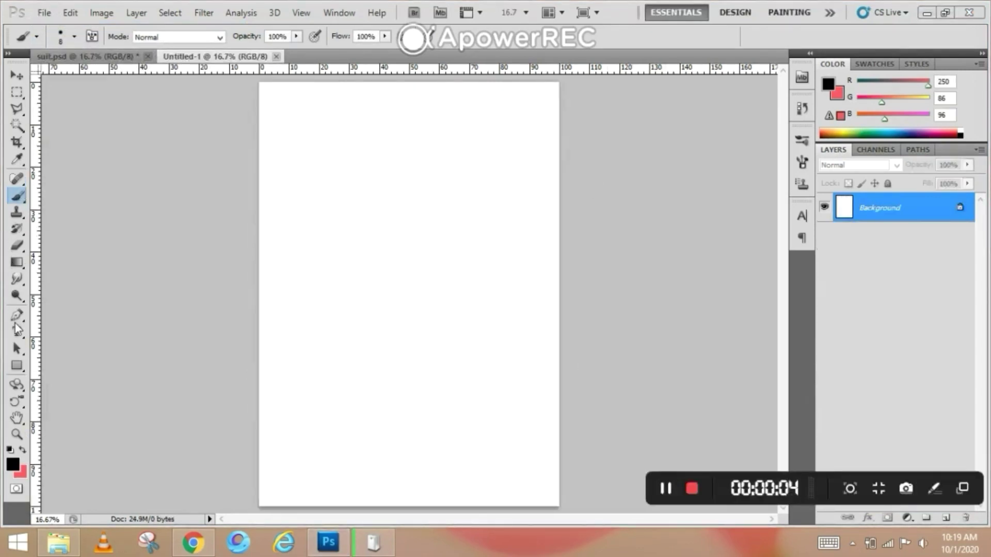
click(116, 56)
click(215, 56)
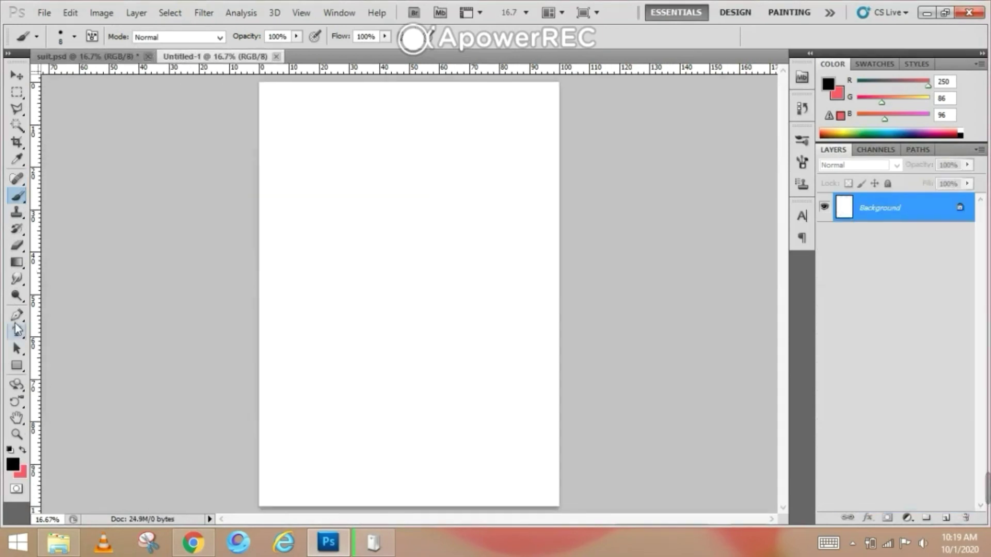
Start a text layer near the upper left of the blank page, clear its trial letters, and set the text colour to black.
click(18, 333)
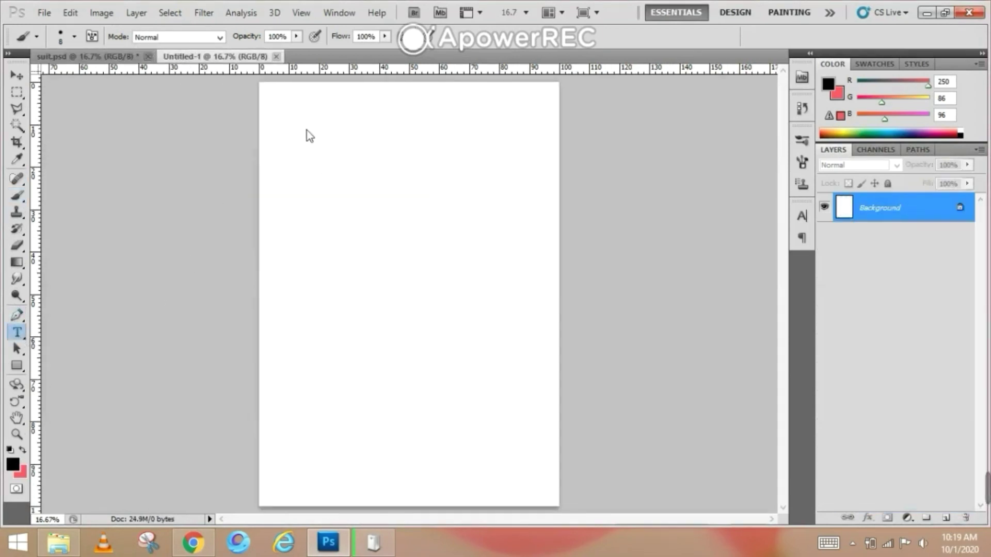
click(306, 147)
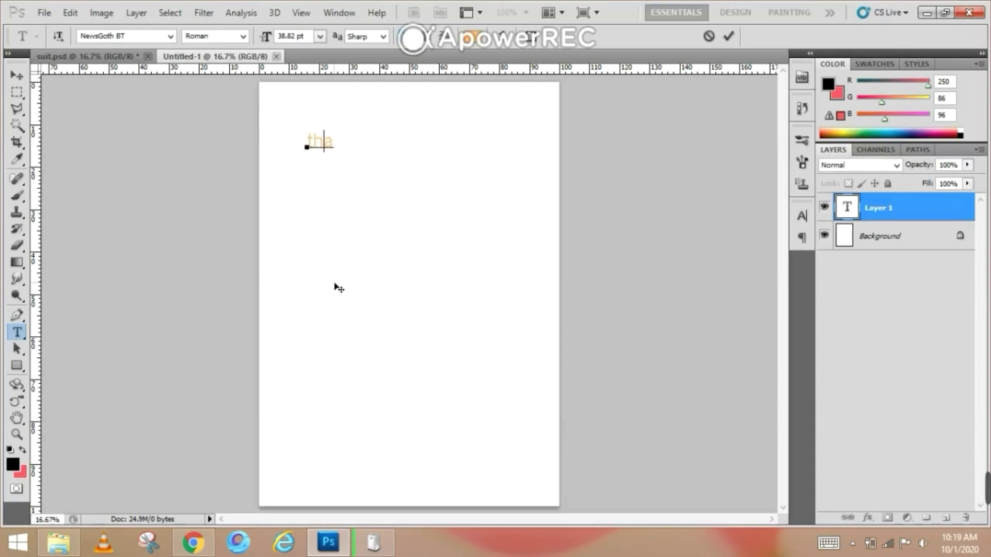
key(BackSpace)
key(BackSpace)
key(BackSpace)
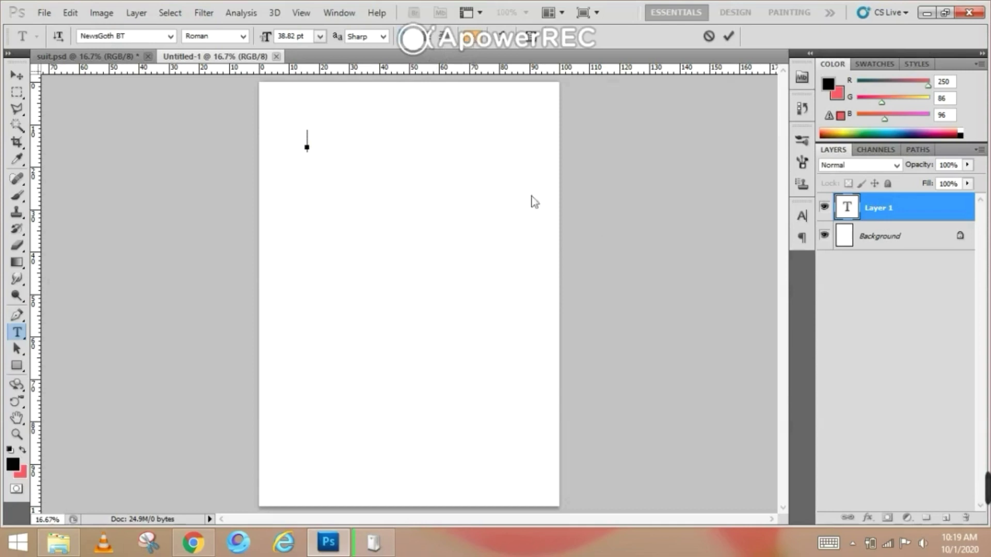
drag(645, 230, 530, 302)
click(836, 113)
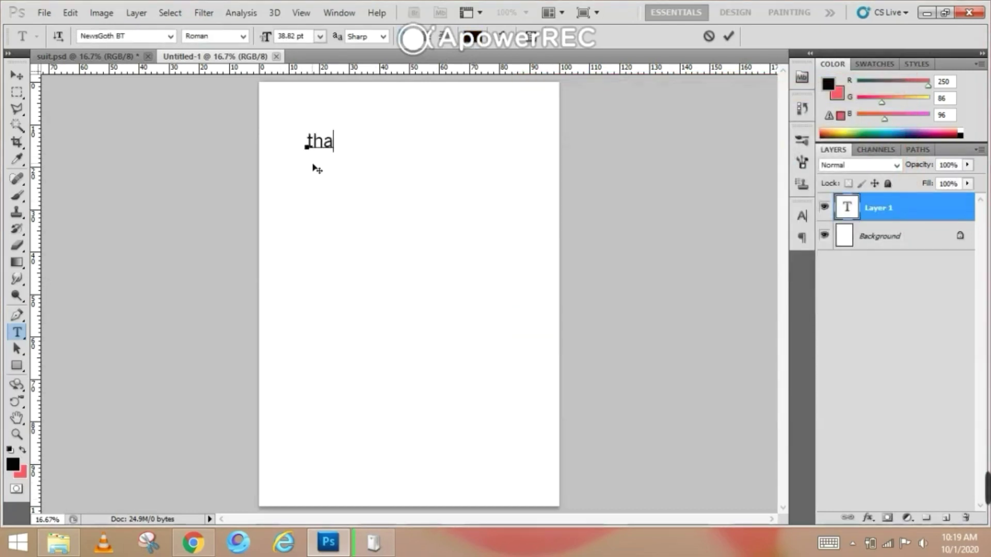
Write "thanku for watching" and "hope u like this vedio" on two lines of the text layer.
text(nku for watchi)
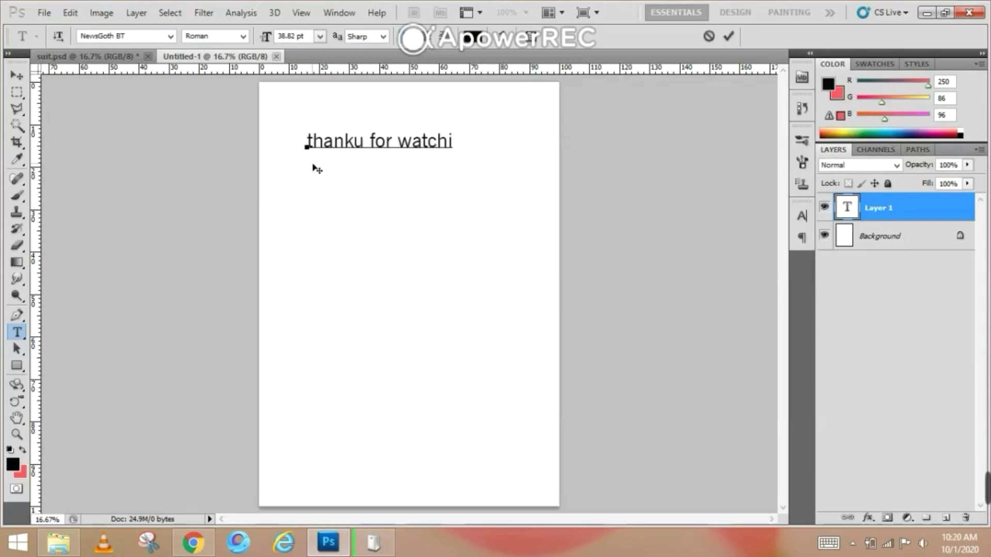
text(ng hope u like this vedio)
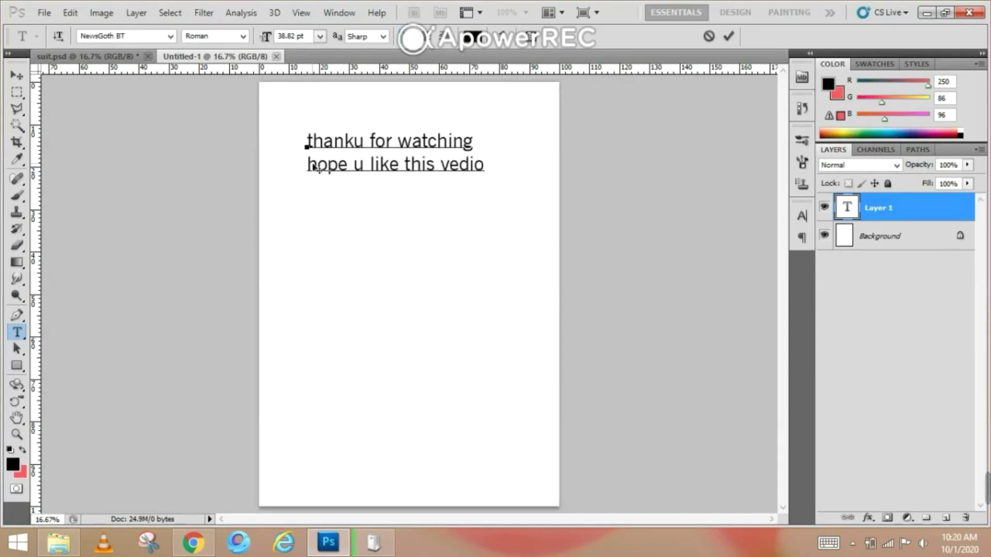
click(692, 485)
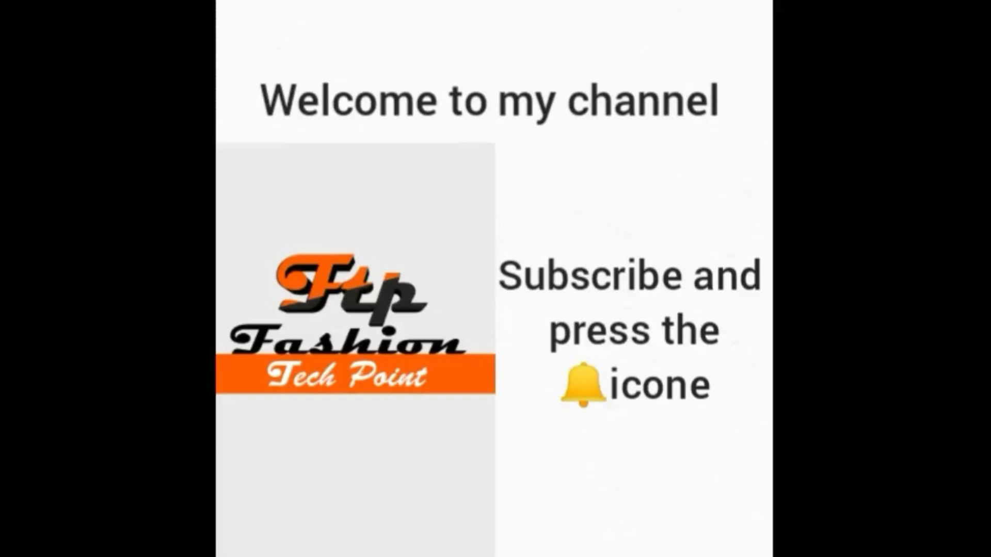